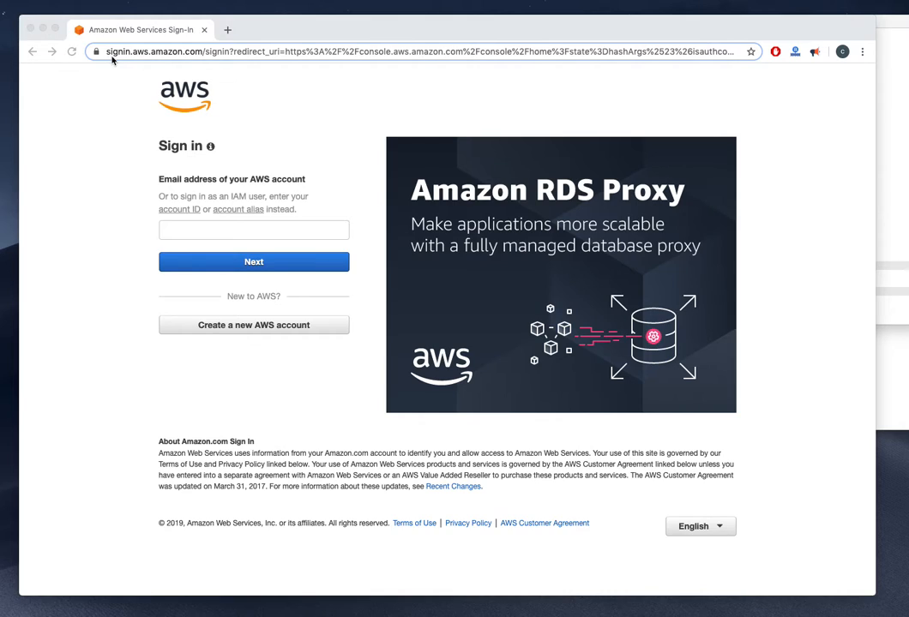
Enter the root account e-mail address, continue, and type the account password
click(207, 227)
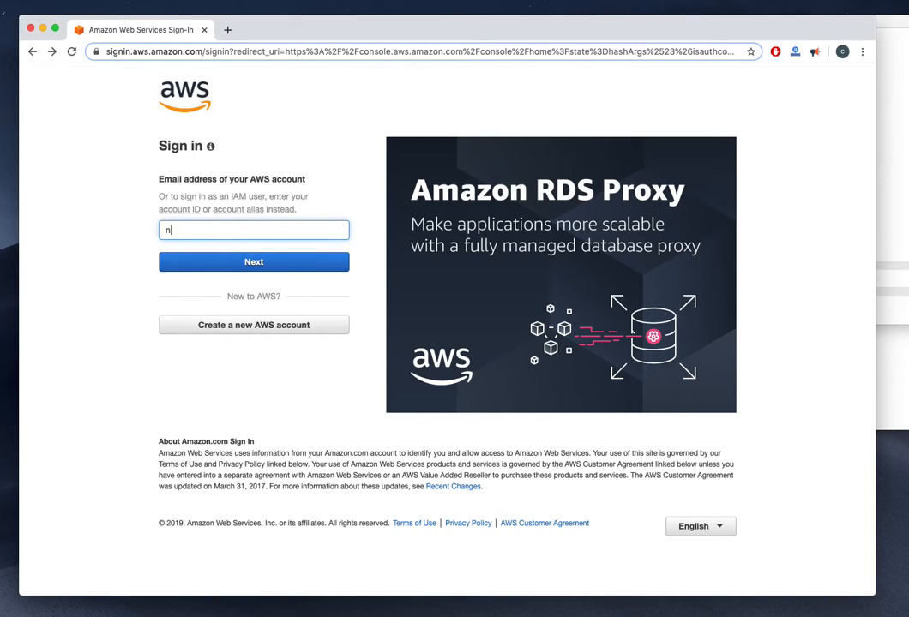
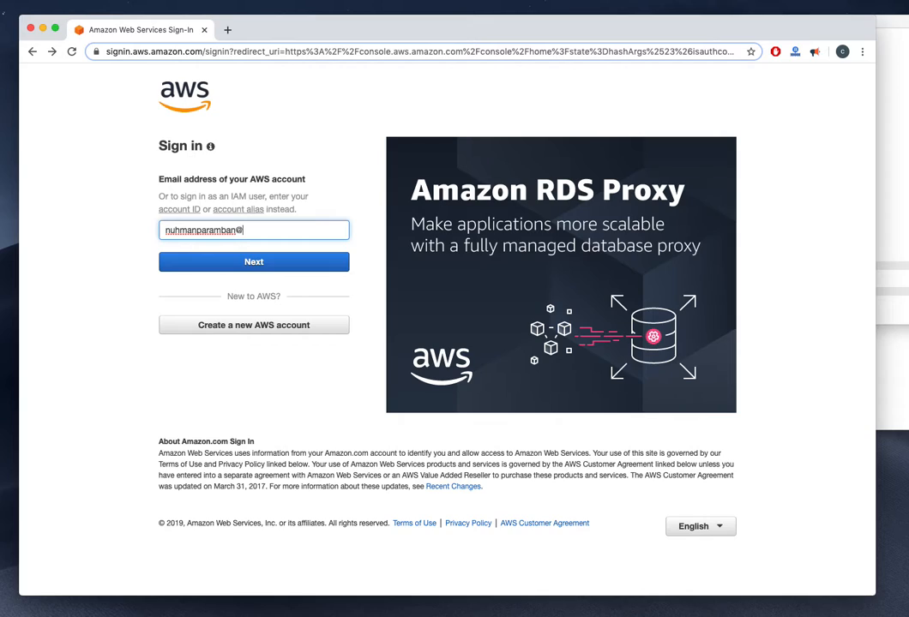
click(251, 264)
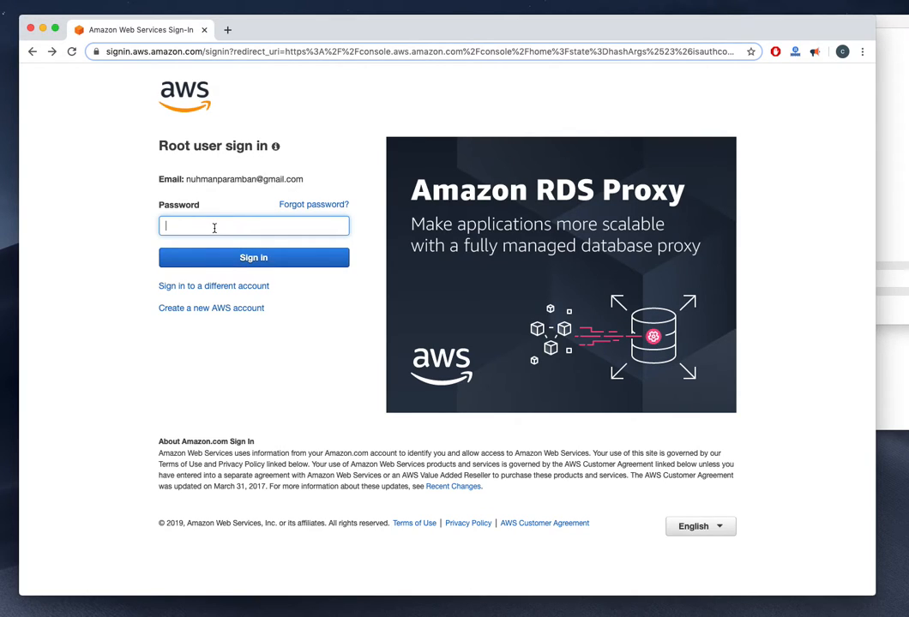
text(•••••••)
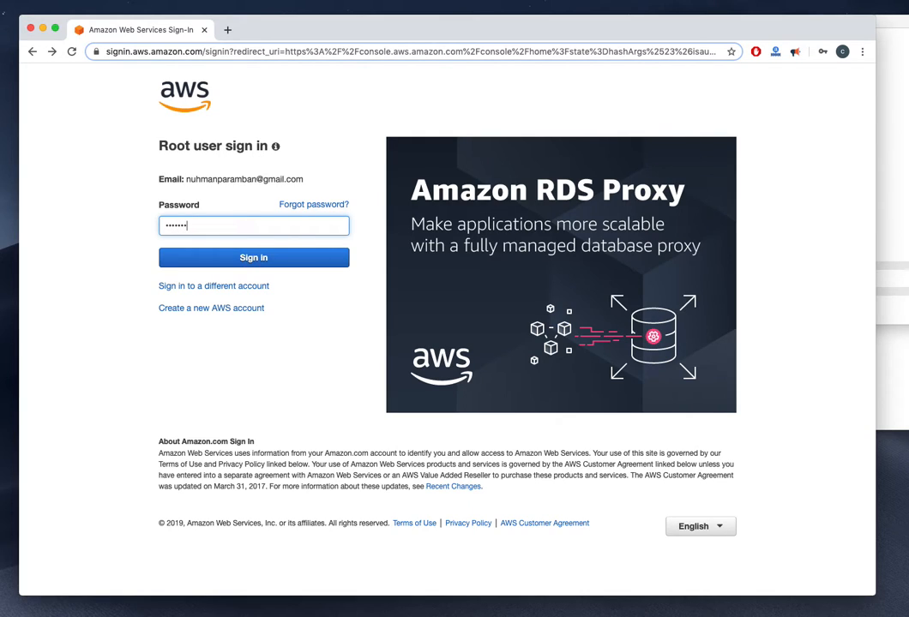
text(•••)
Sign in, decline the browser's password save, and start 'Launch a virtual machine' from console home
click(222, 257)
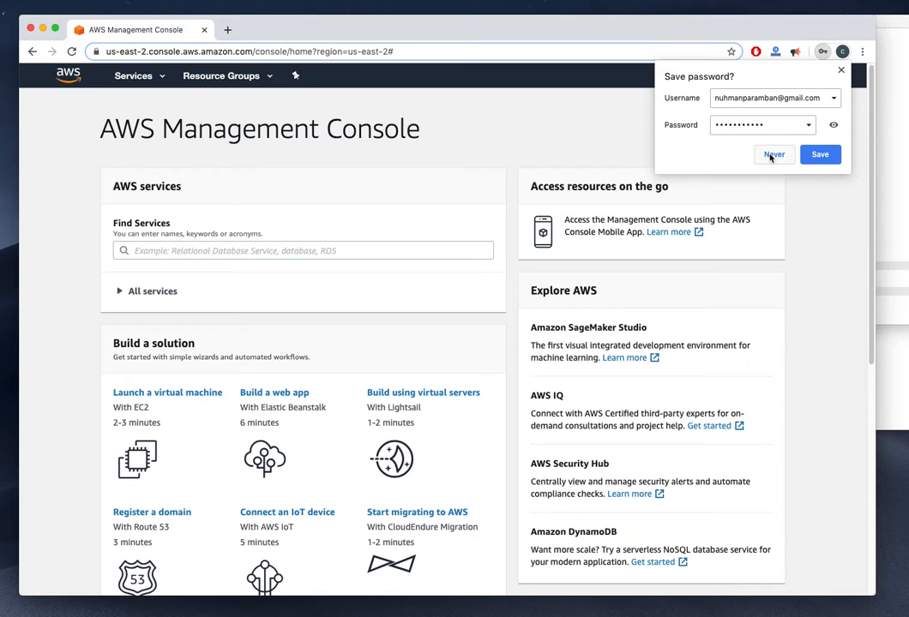
click(772, 155)
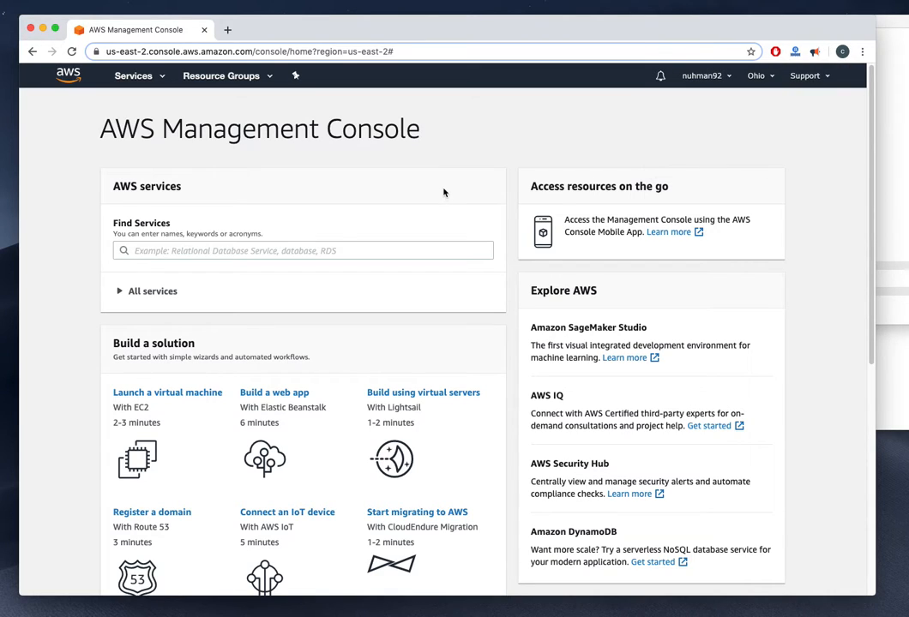
scroll(450, 195, down, 5)
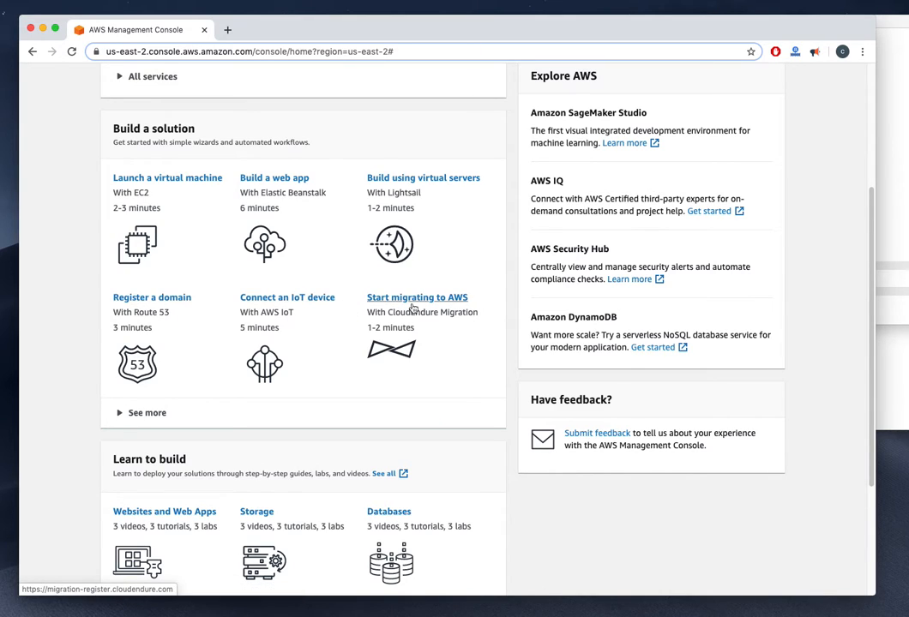
scroll(431, 376, down, 1)
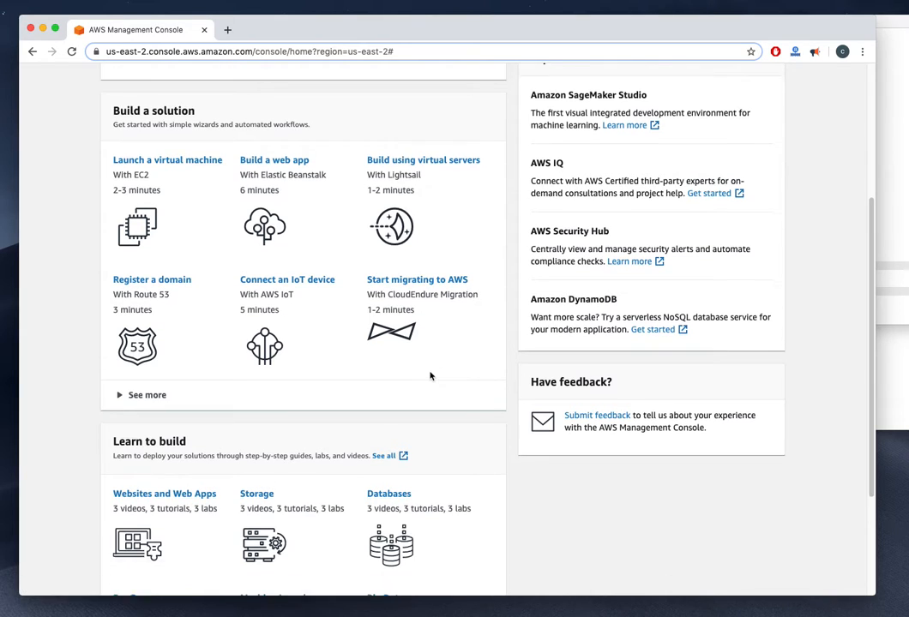
scroll(431, 376, down, 4)
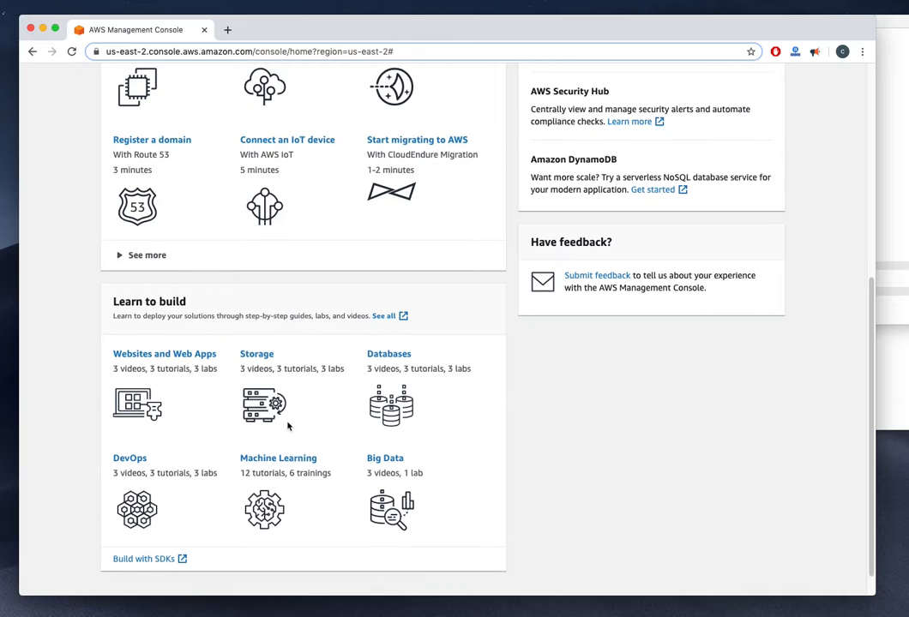
scroll(296, 429, down, 1)
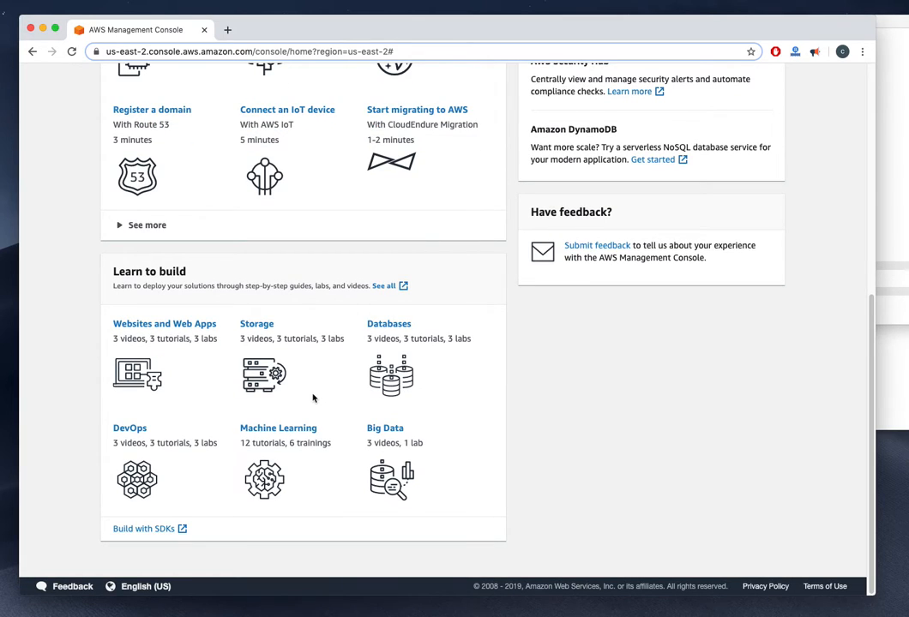
scroll(313, 398, up, 5)
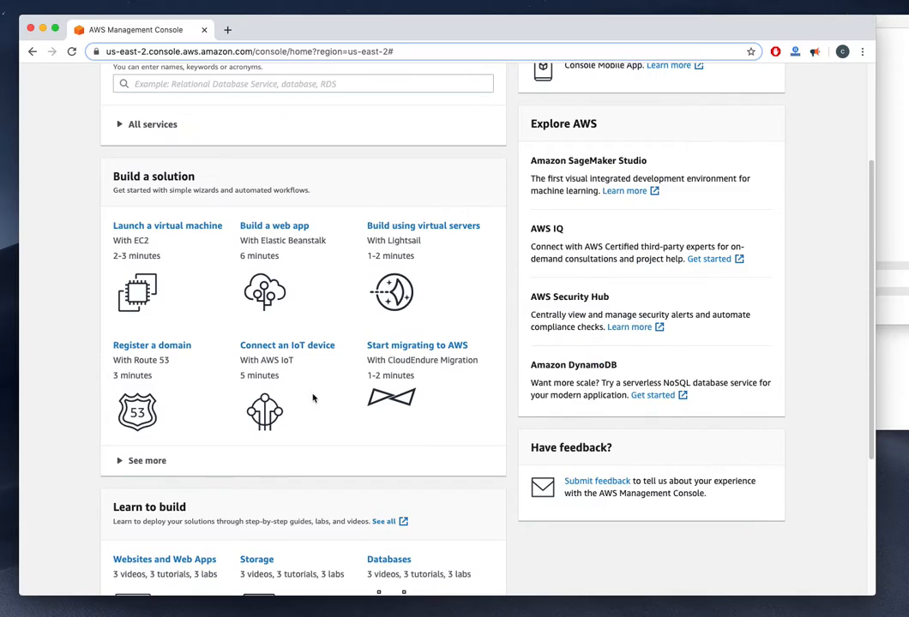
scroll(313, 398, up, 4)
scroll(313, 398, down, 1)
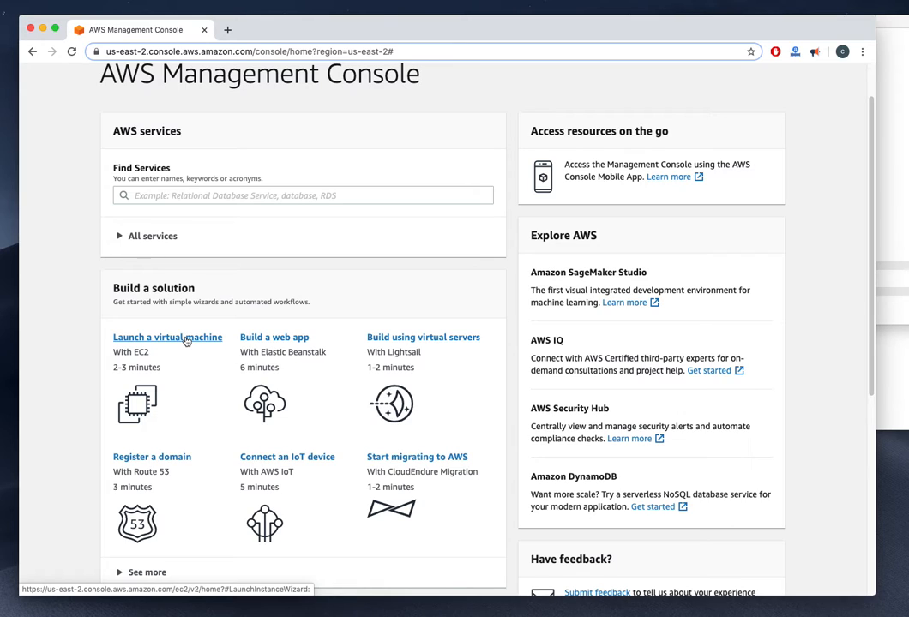
click(186, 341)
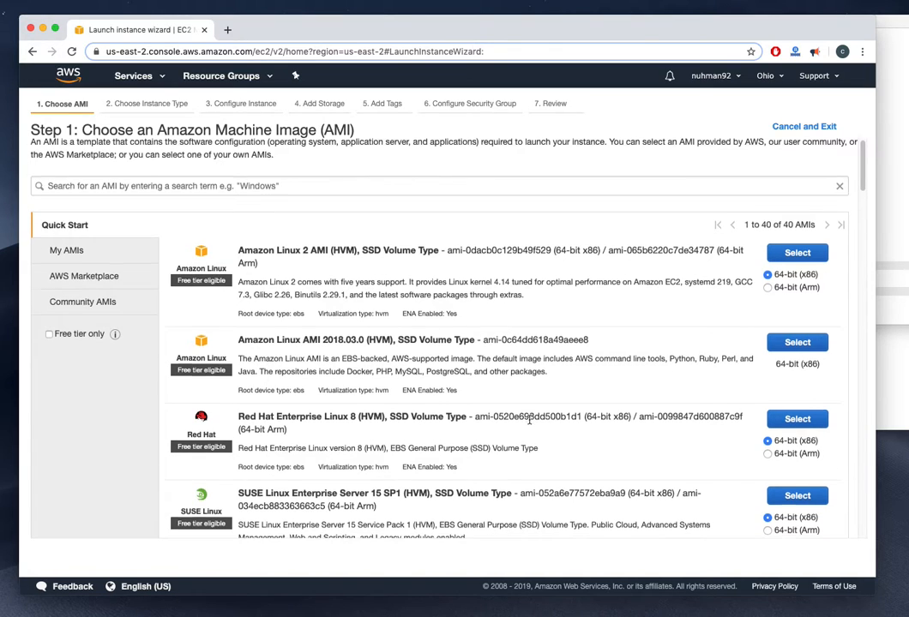
Scroll through the Quick Start AMI list down to Ubuntu Server 18.04 LTS
scroll(529, 418, down, 2)
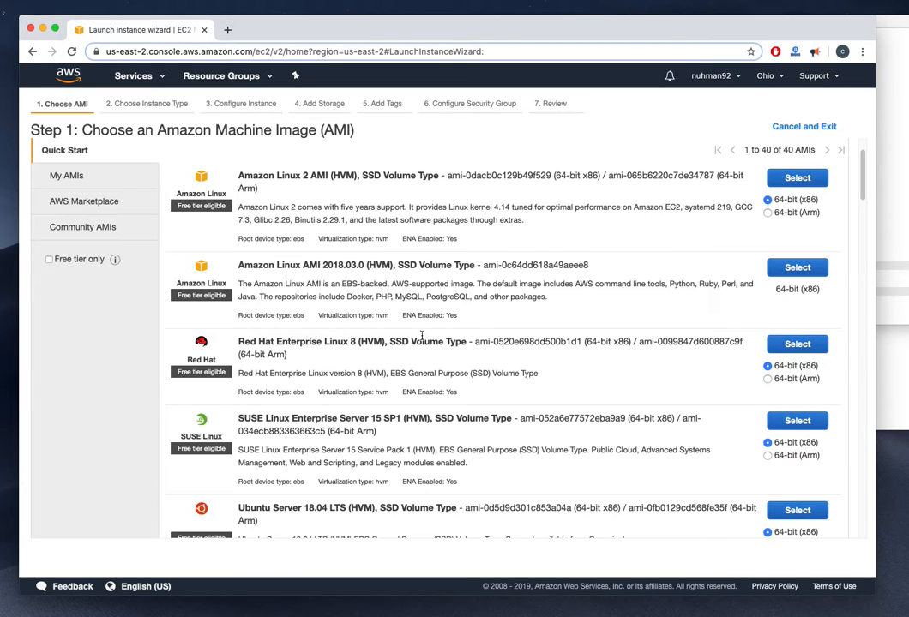
scroll(442, 359, down, 2)
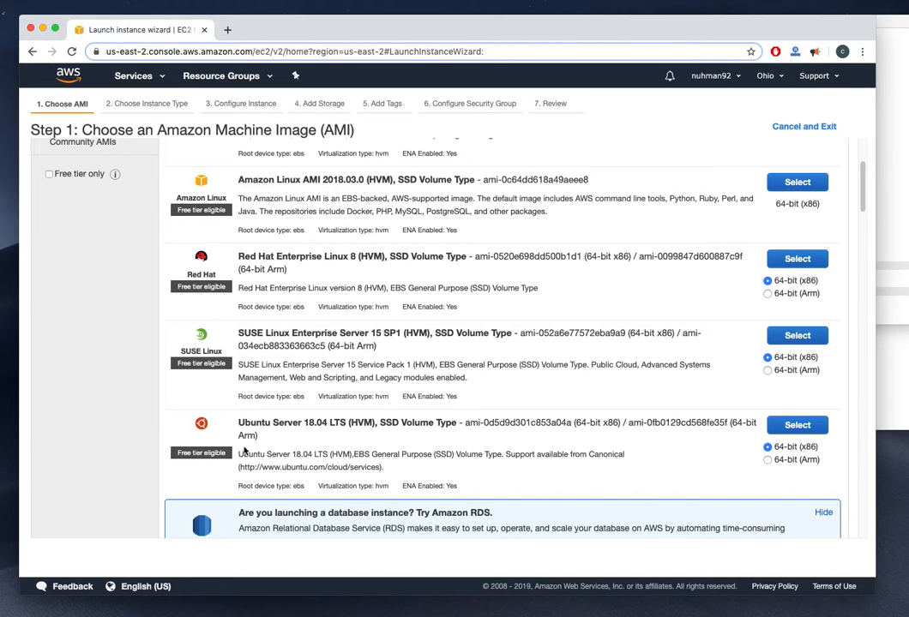
scroll(194, 360, up, 5)
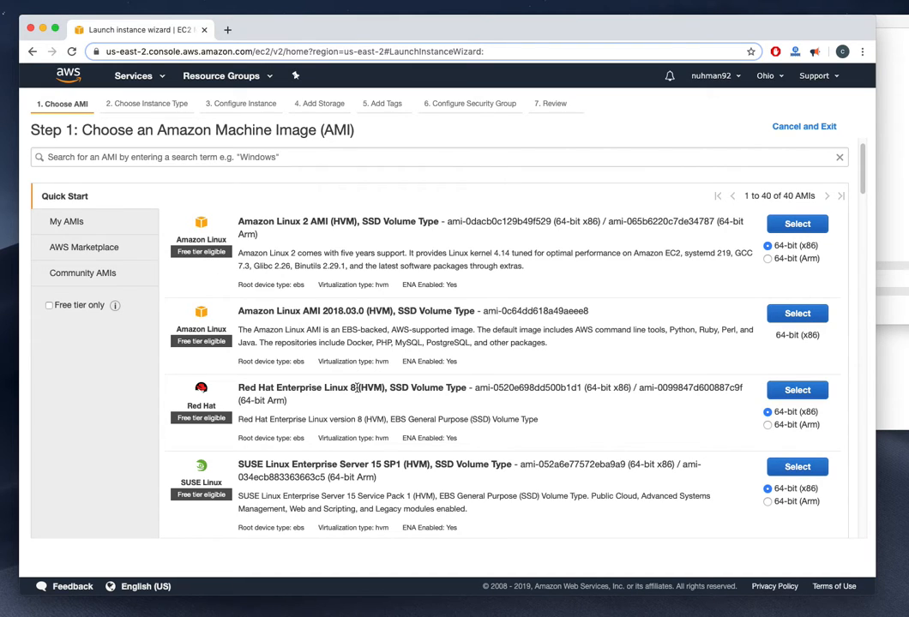
scroll(244, 296, down, 1)
scroll(236, 300, up, 2)
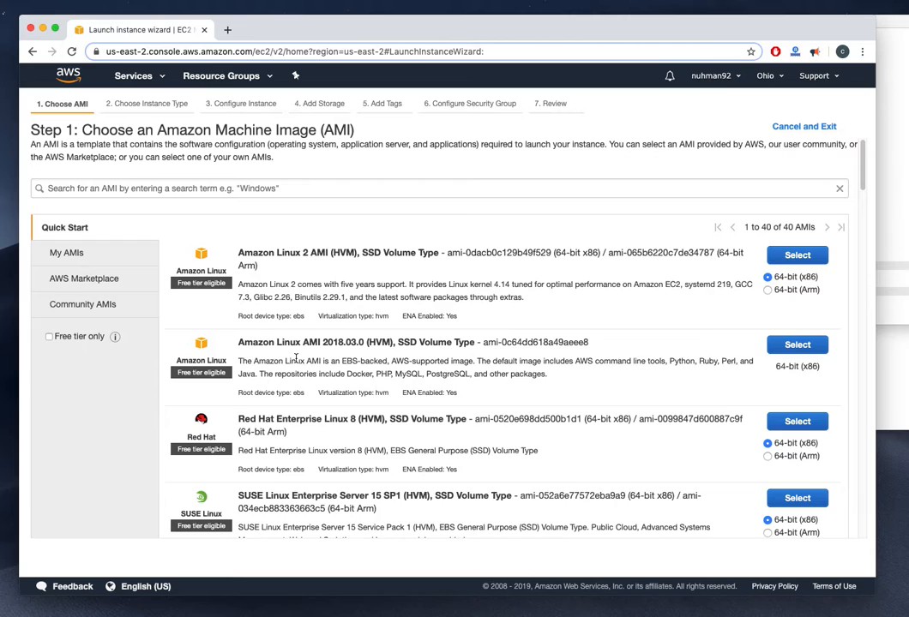
scroll(295, 359, down, 3)
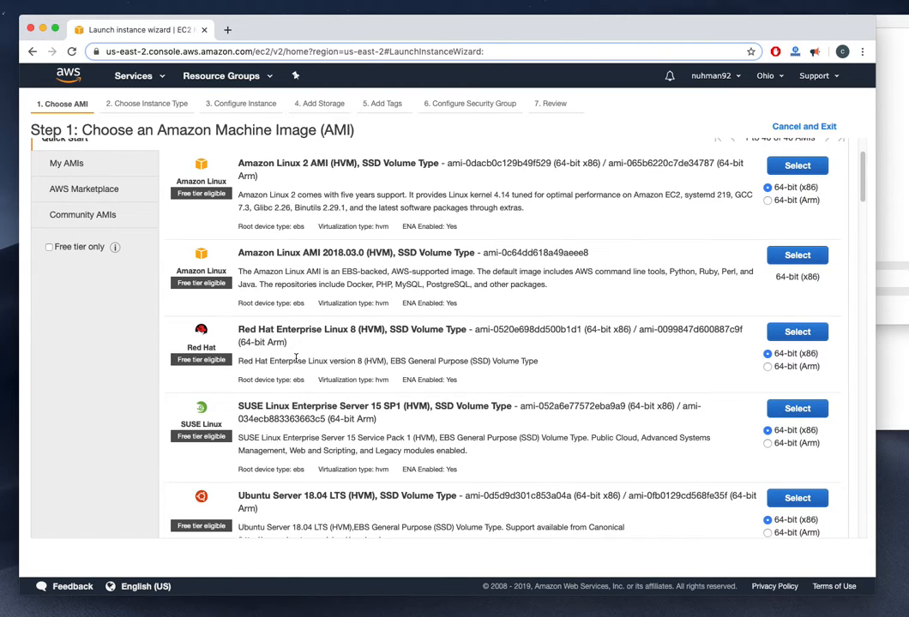
scroll(295, 358, down, 1)
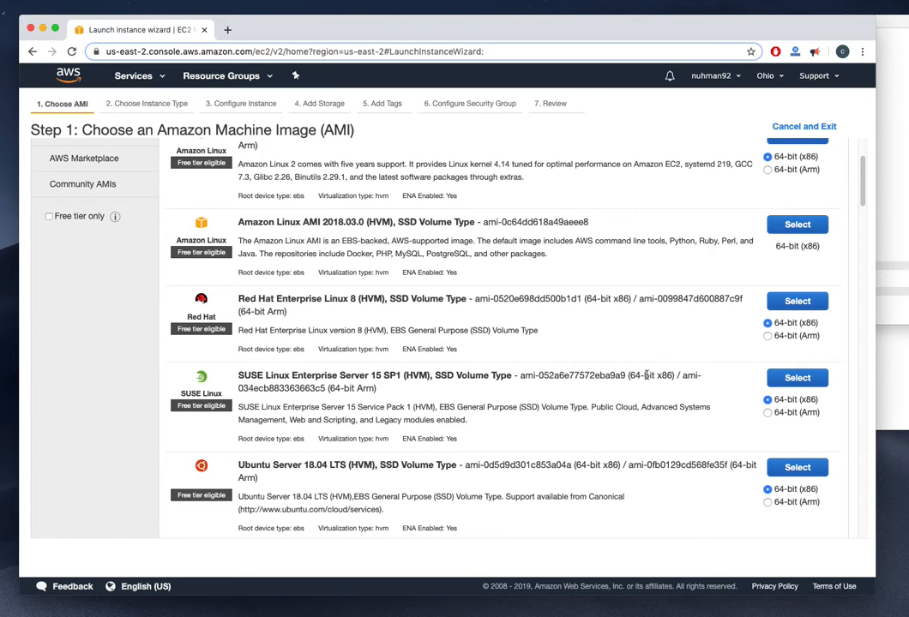
Select Ubuntu Server 18.04 LTS, keep the t2.micro type, and go to Review and Launch
click(797, 468)
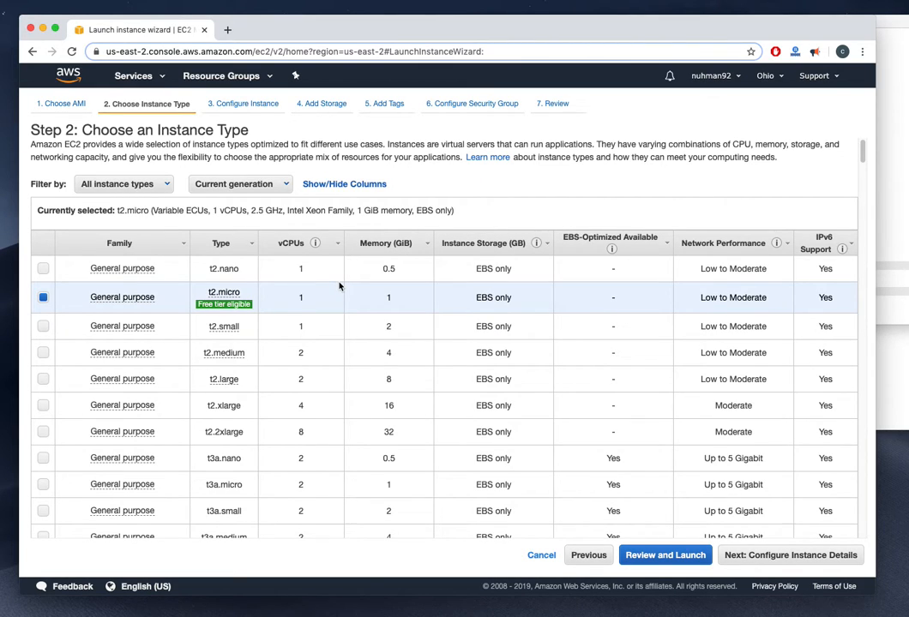
mouse_move(224, 308)
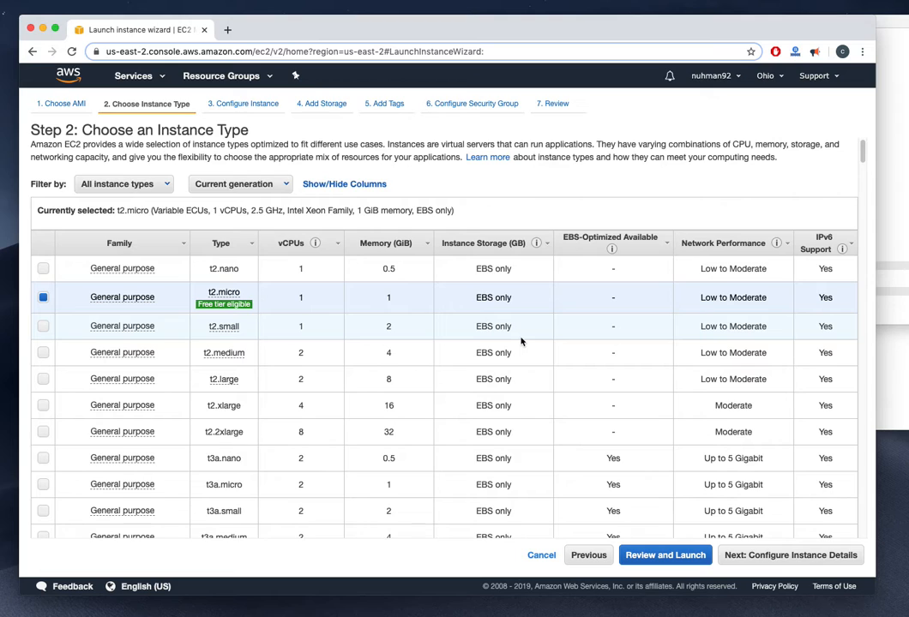
mouse_move(164, 297)
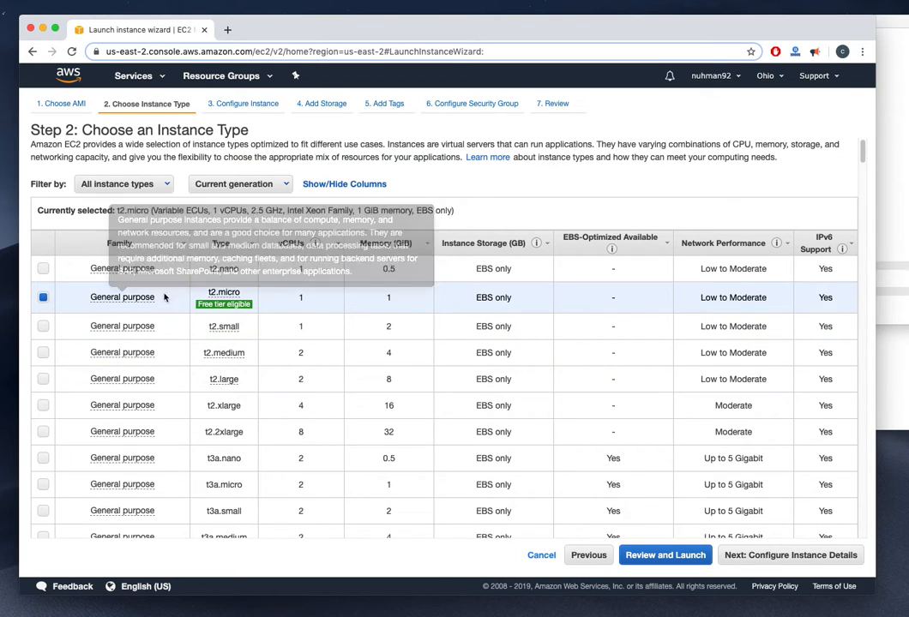
mouse_move(225, 304)
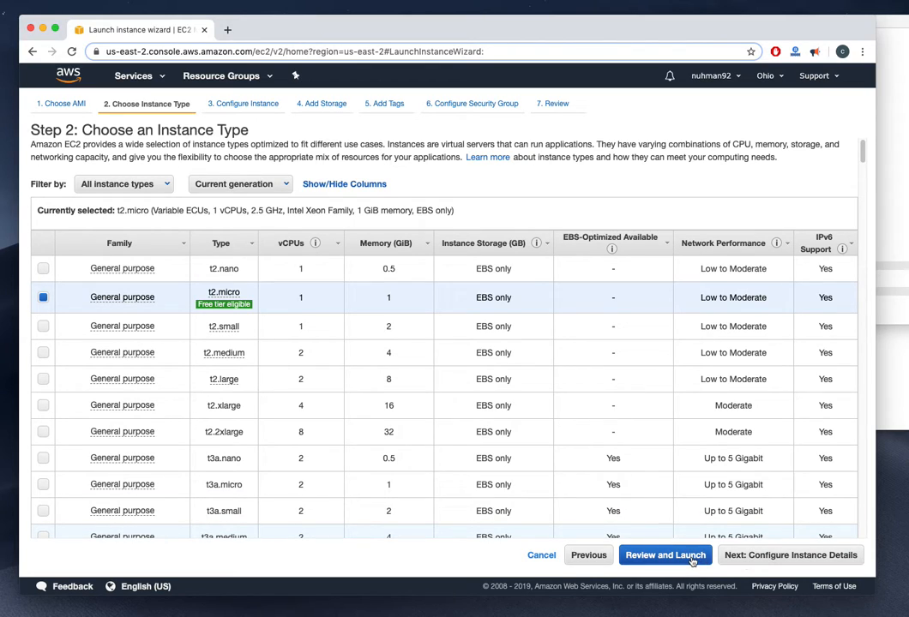
click(785, 553)
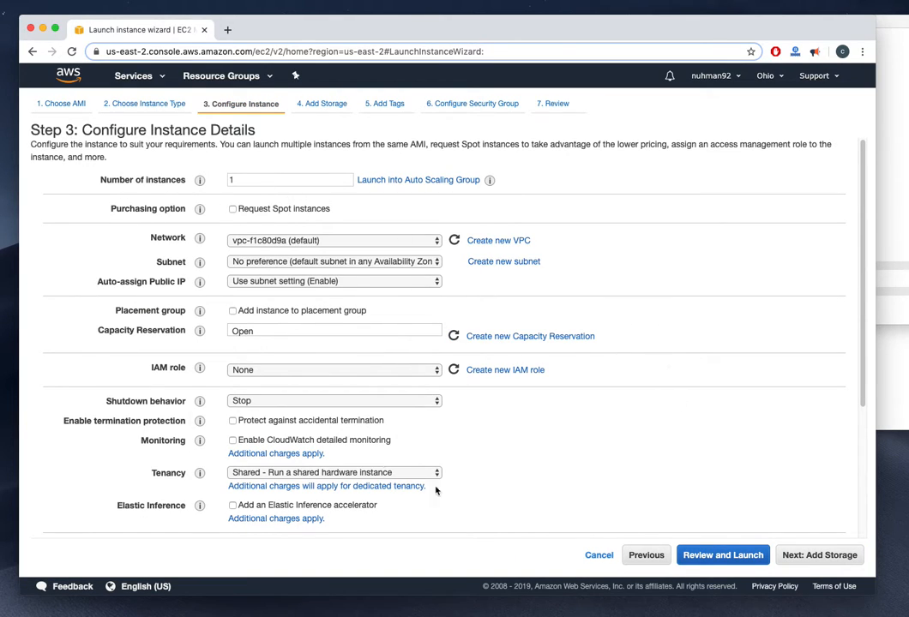
scroll(260, 326, down, 5)
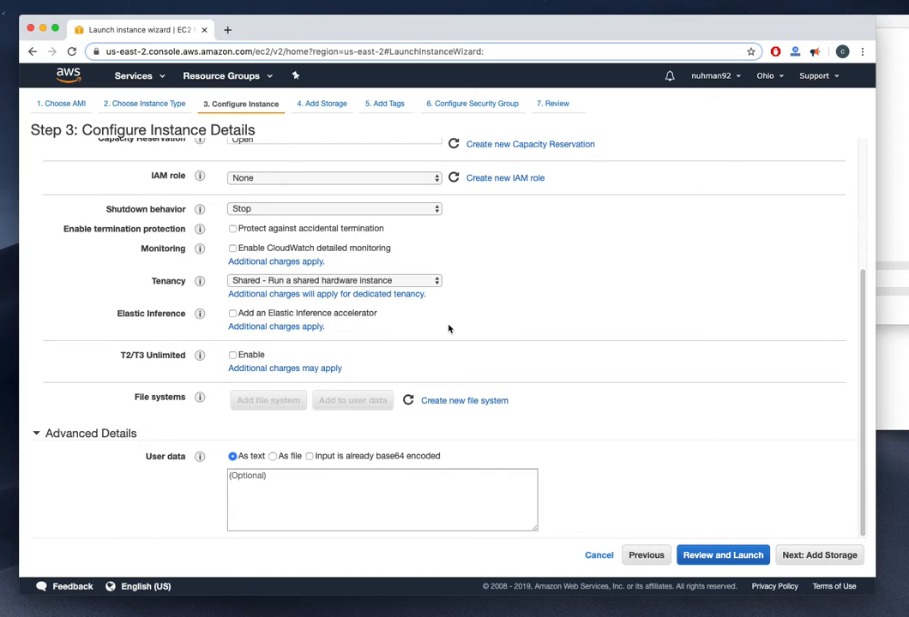
scroll(448, 329, up, 7)
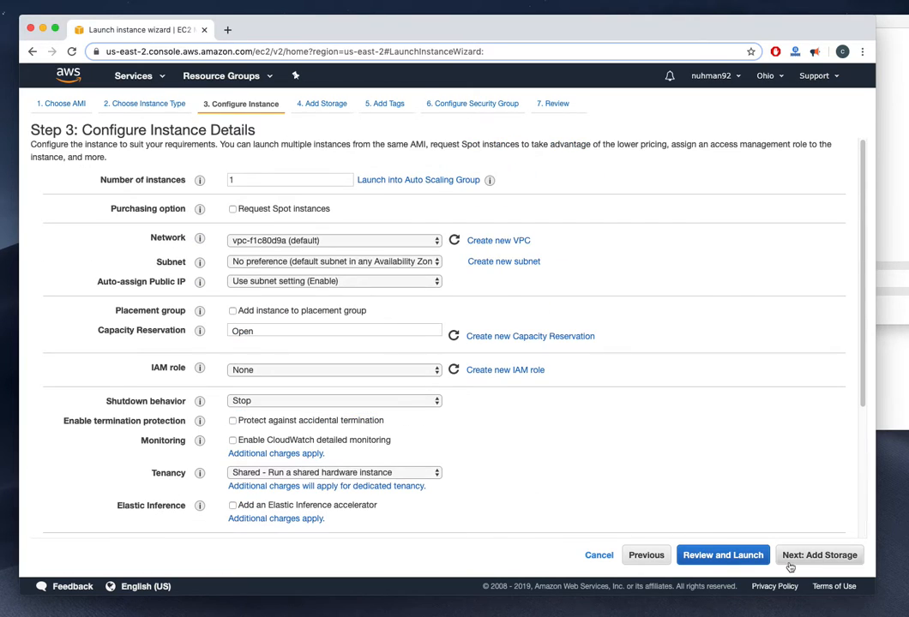
click(649, 554)
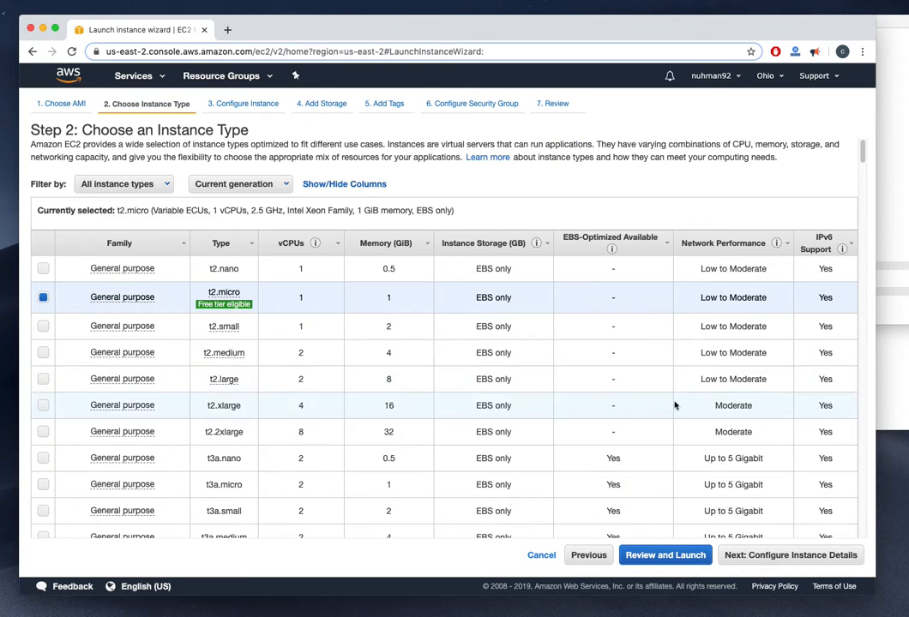
click(665, 557)
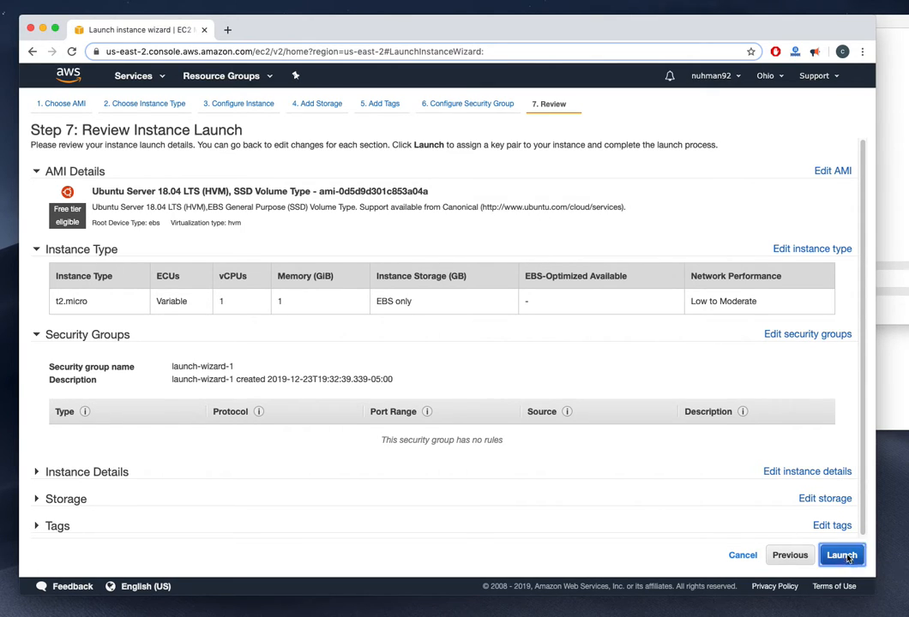
Launch the instance with a new key pair 'codewis', downloading codewis.pem first
click(844, 556)
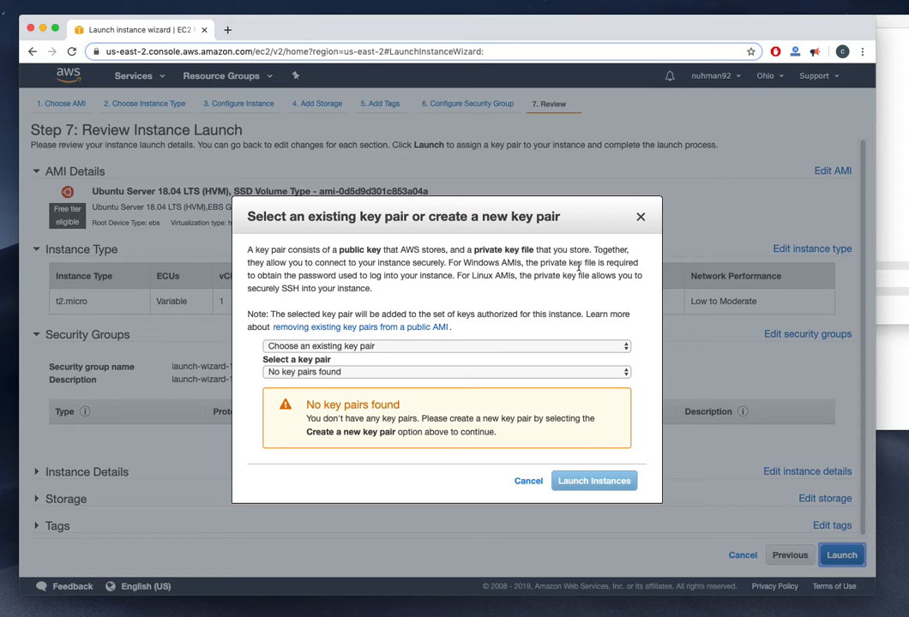
click(359, 347)
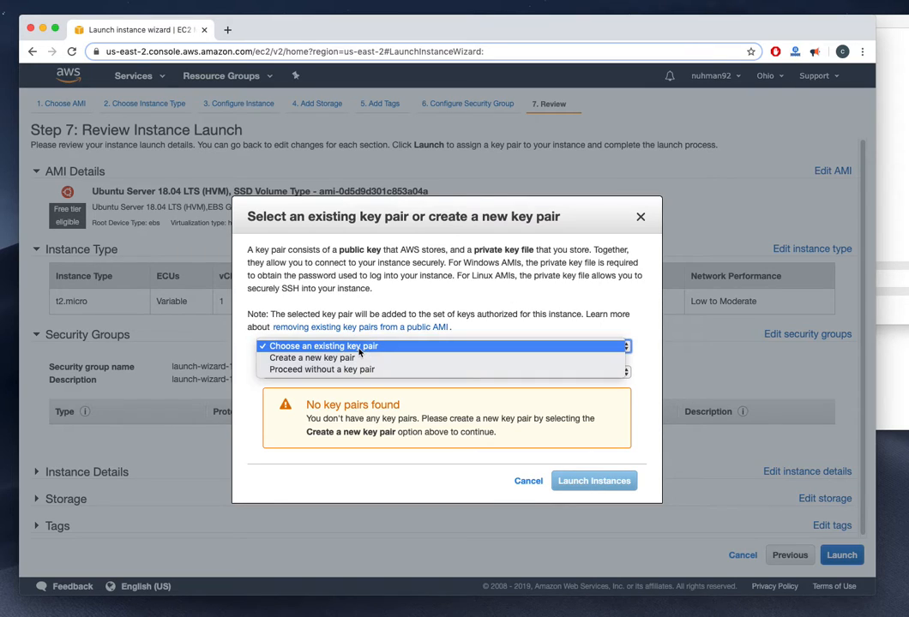
click(353, 358)
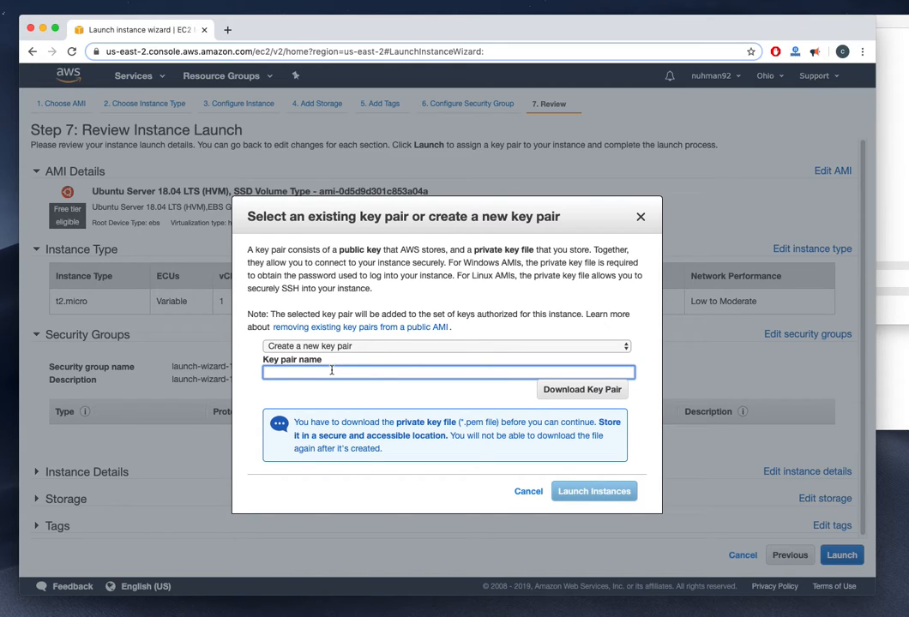
text(codewis)
click(590, 390)
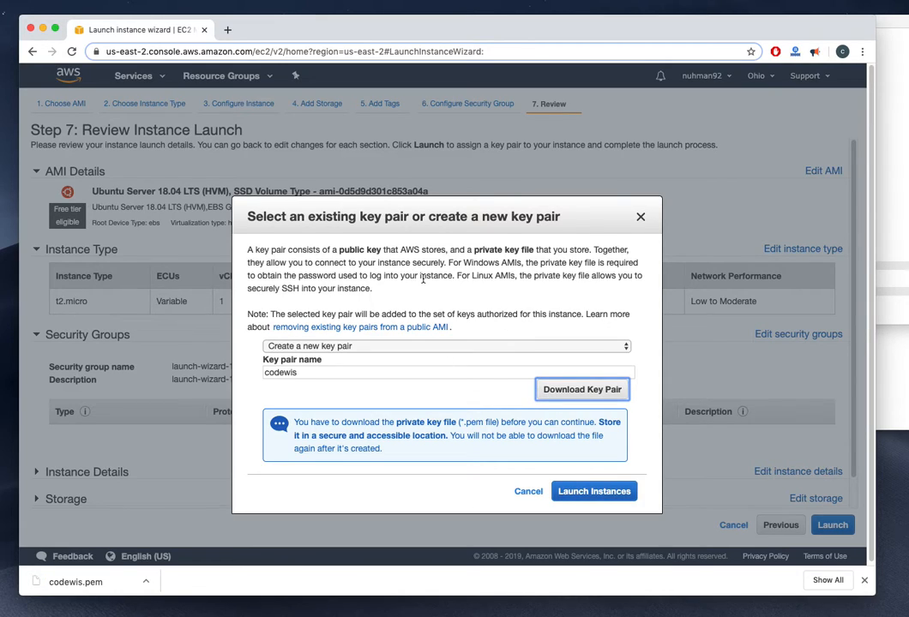
click(594, 491)
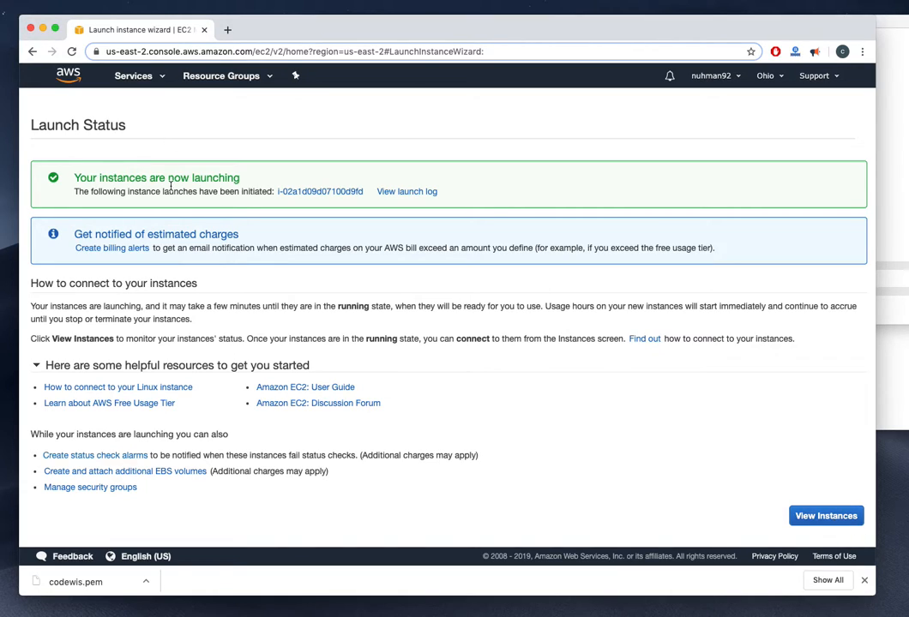
Enable PDF invoices, Free Tier usage alerts and billing alerts with the alert e-mail, then save preferences
click(114, 249)
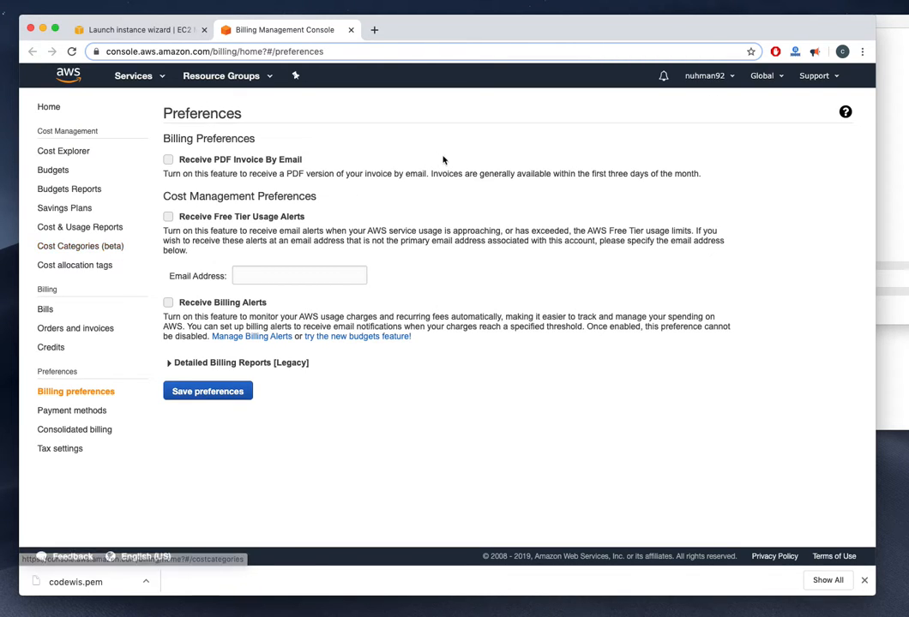
click(169, 160)
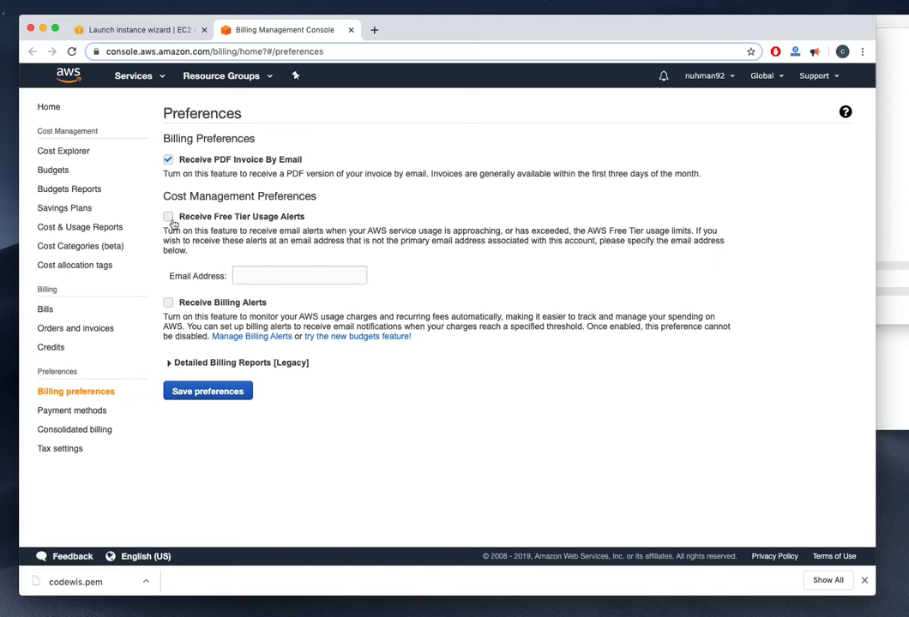
click(169, 217)
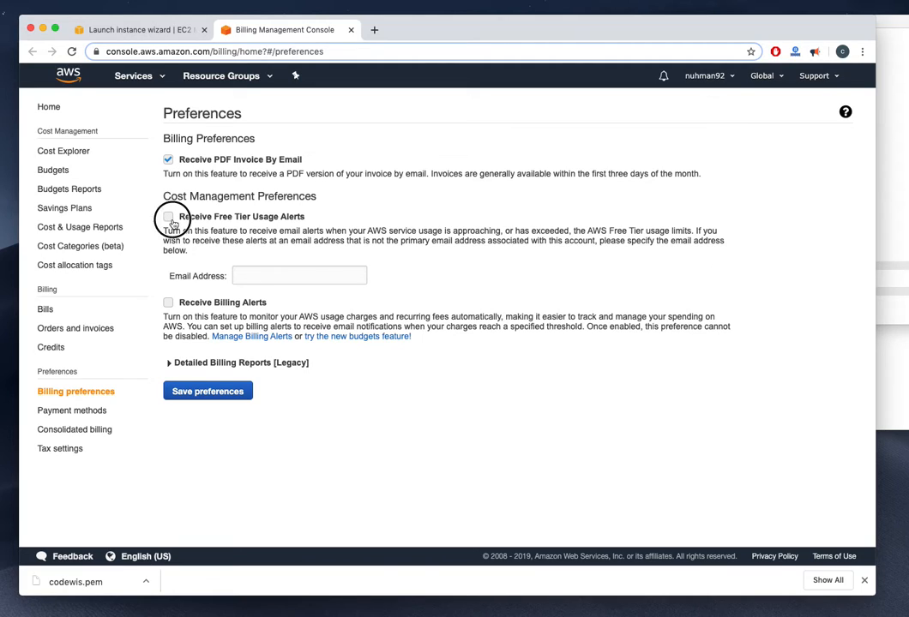
click(168, 302)
click(246, 279)
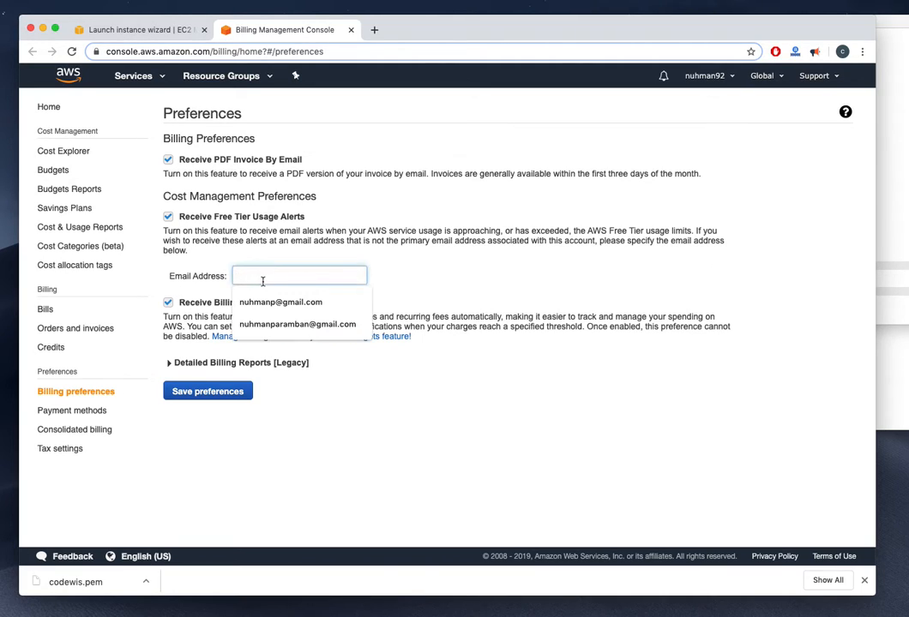
click(296, 324)
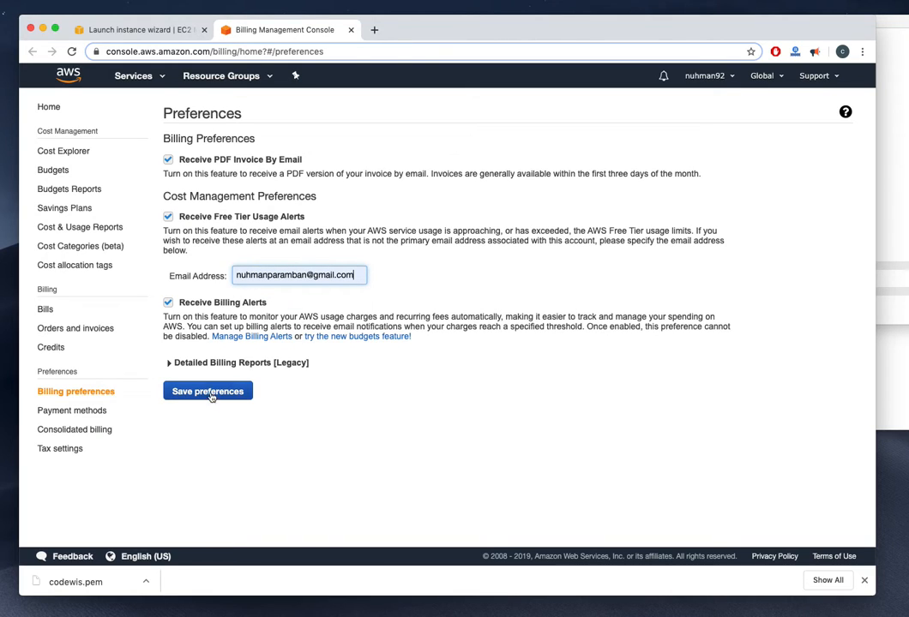
click(168, 363)
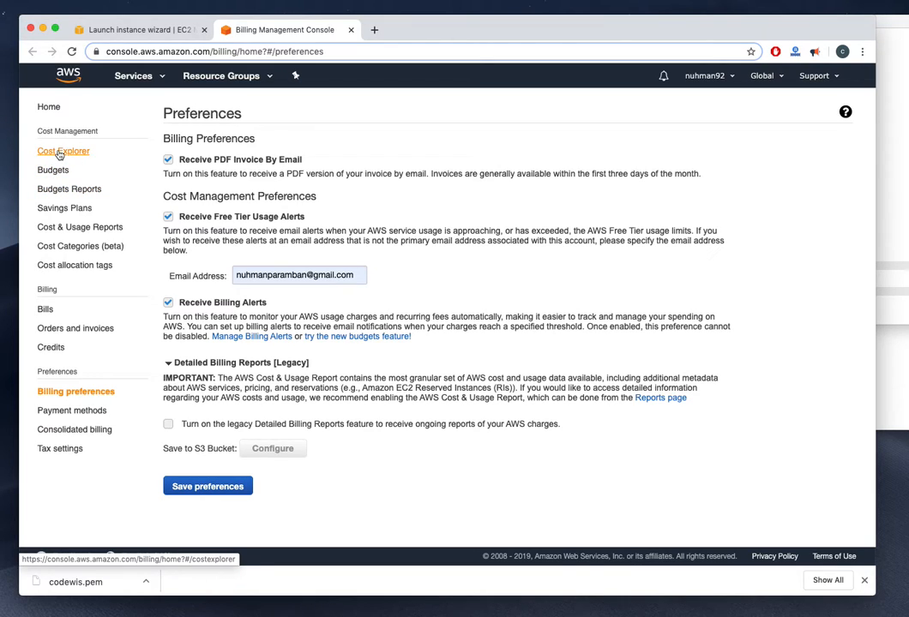
click(208, 486)
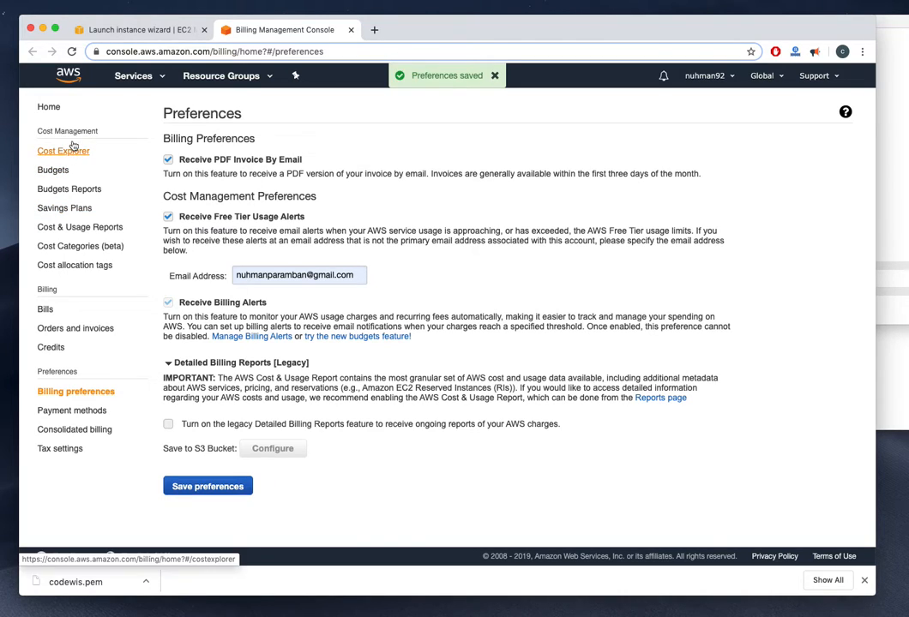
Enable Cost Explorer for the account, then go to the Budgets page
click(64, 150)
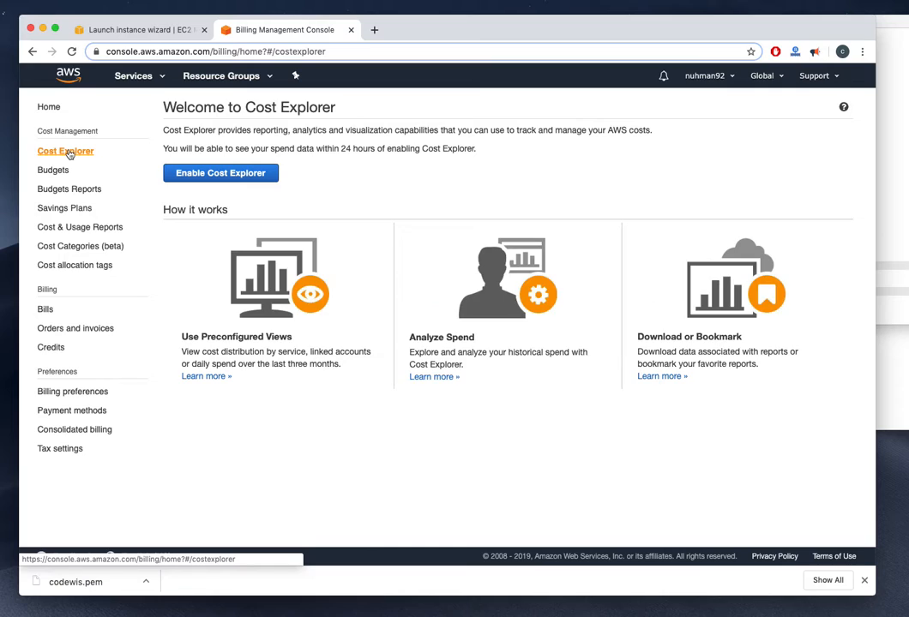
click(216, 174)
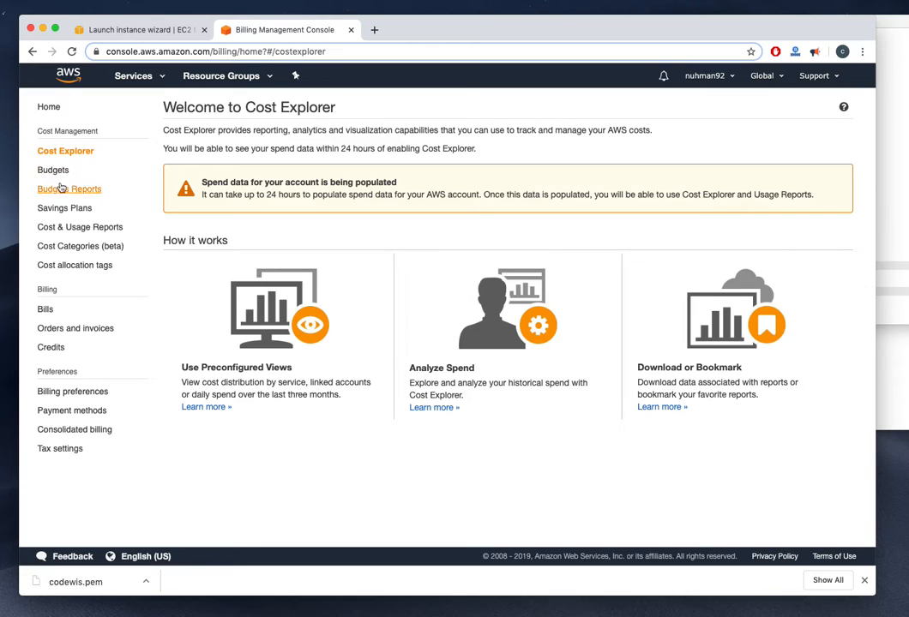
click(57, 171)
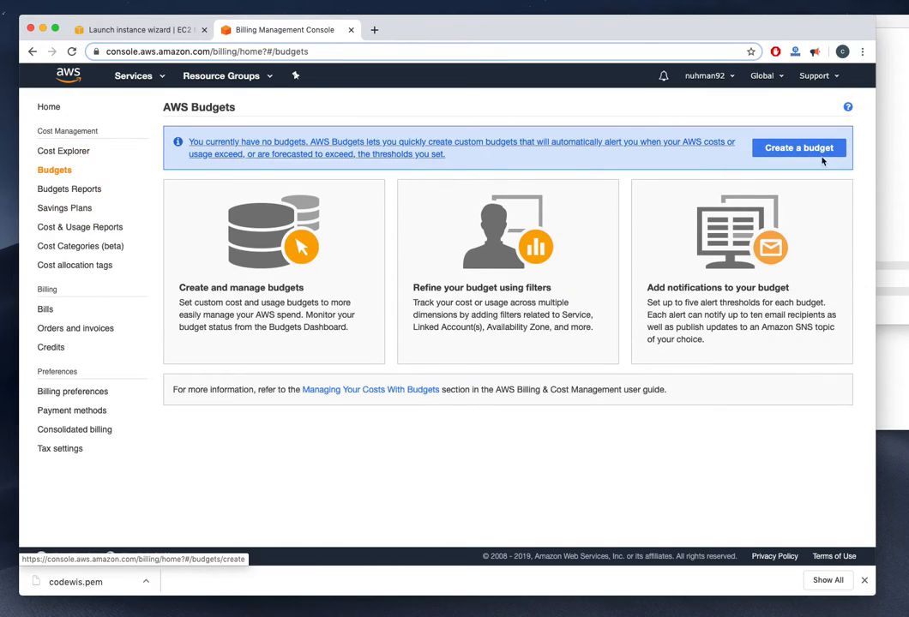
Create a cost budget named 'My Expense' with the Monthly period
click(812, 152)
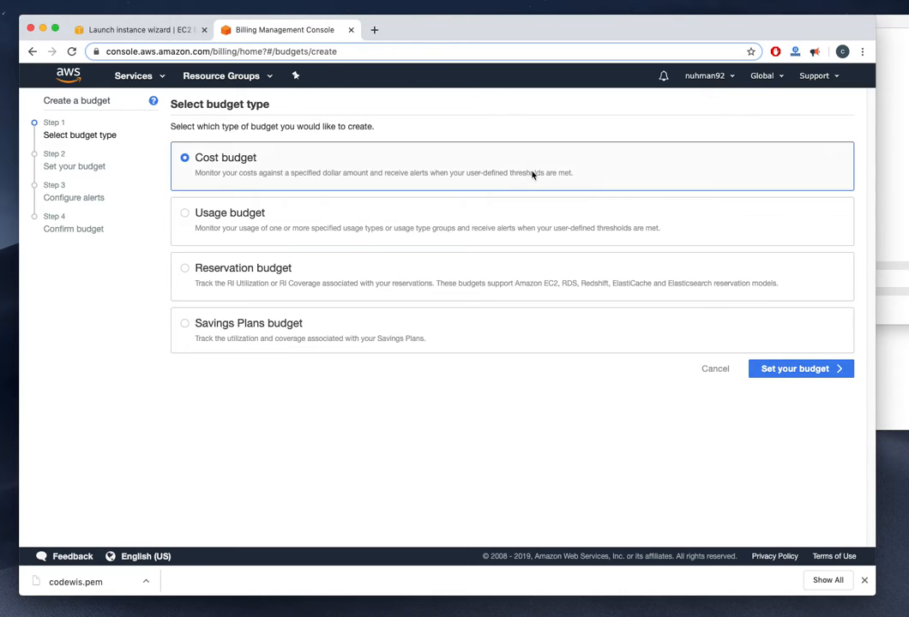
click(771, 371)
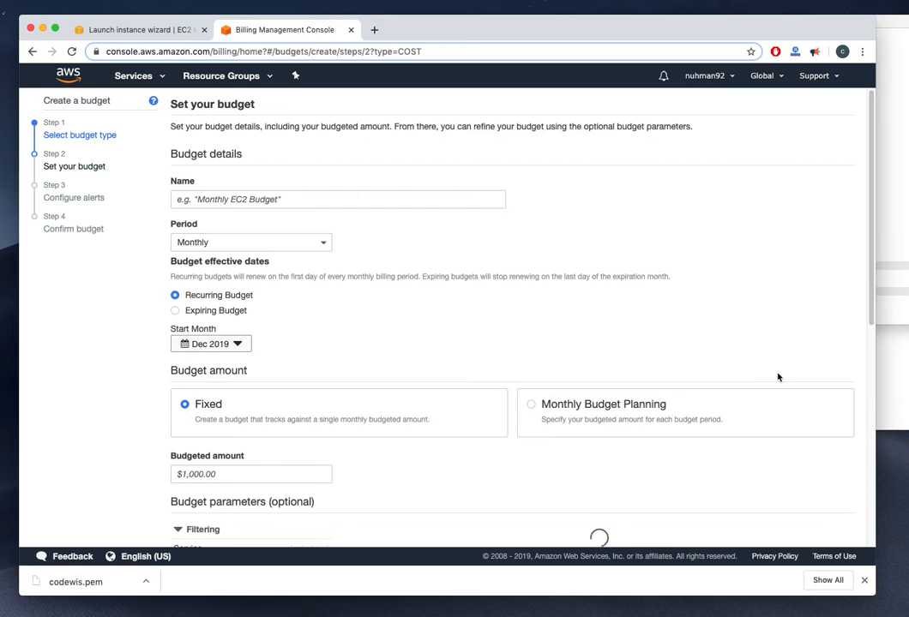
click(245, 244)
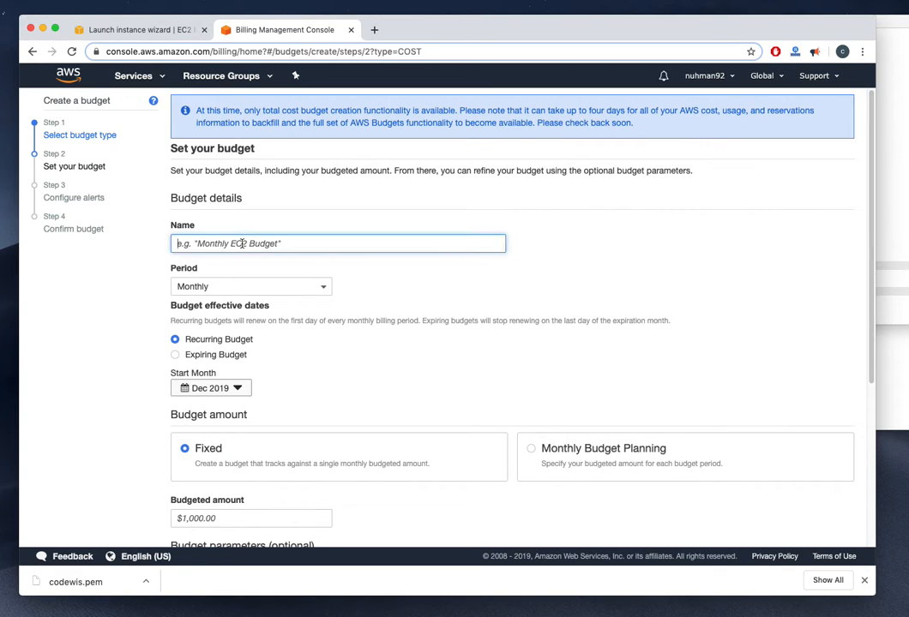
click(324, 288)
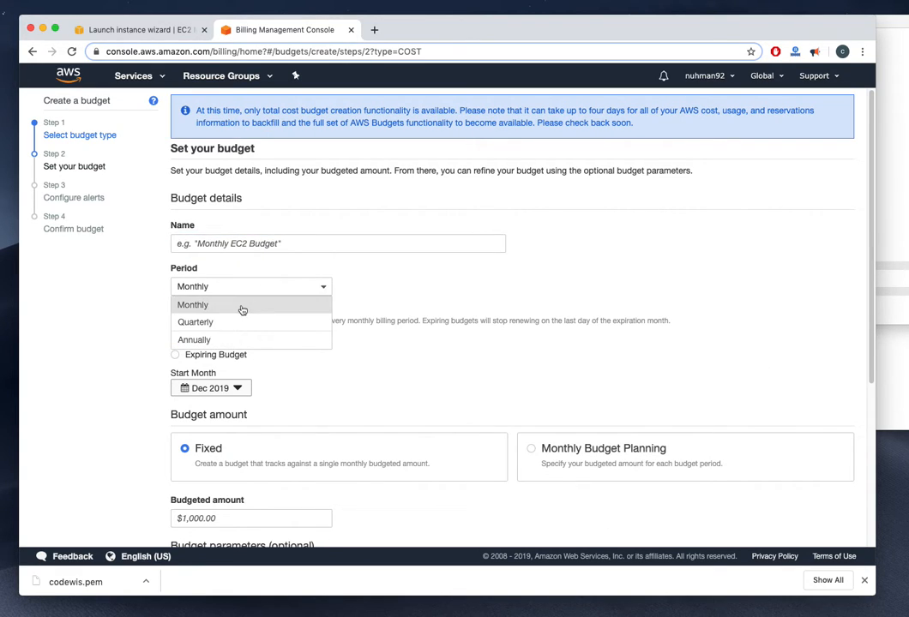
click(367, 227)
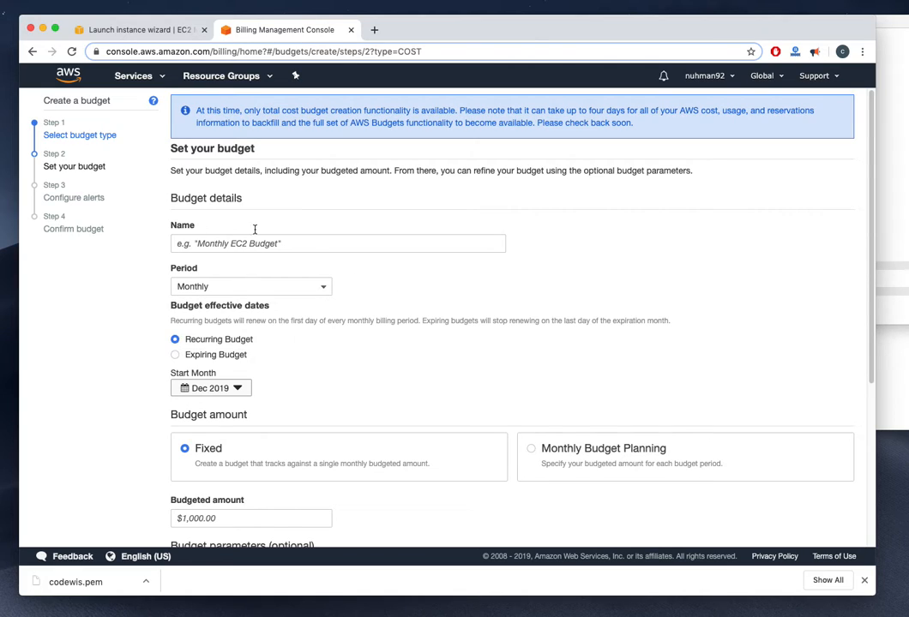
click(232, 243)
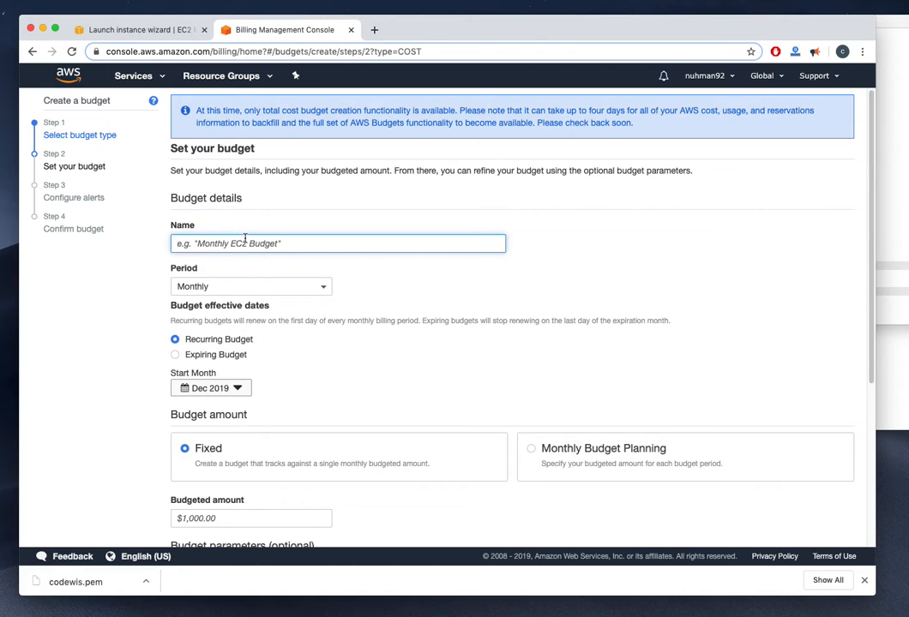
text(My Expense)
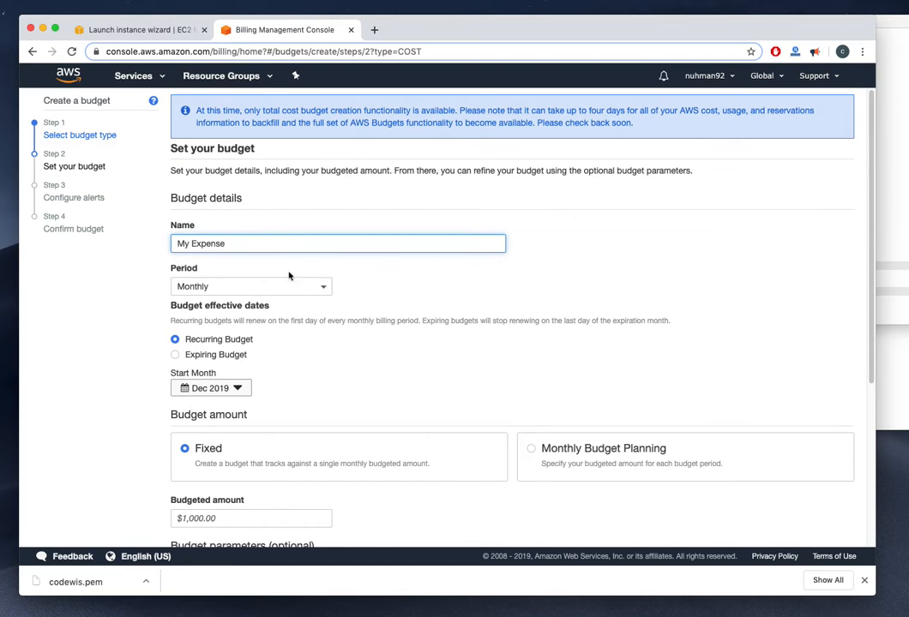
Set the fixed budgeted amount to $10
scroll(290, 274, down, 2)
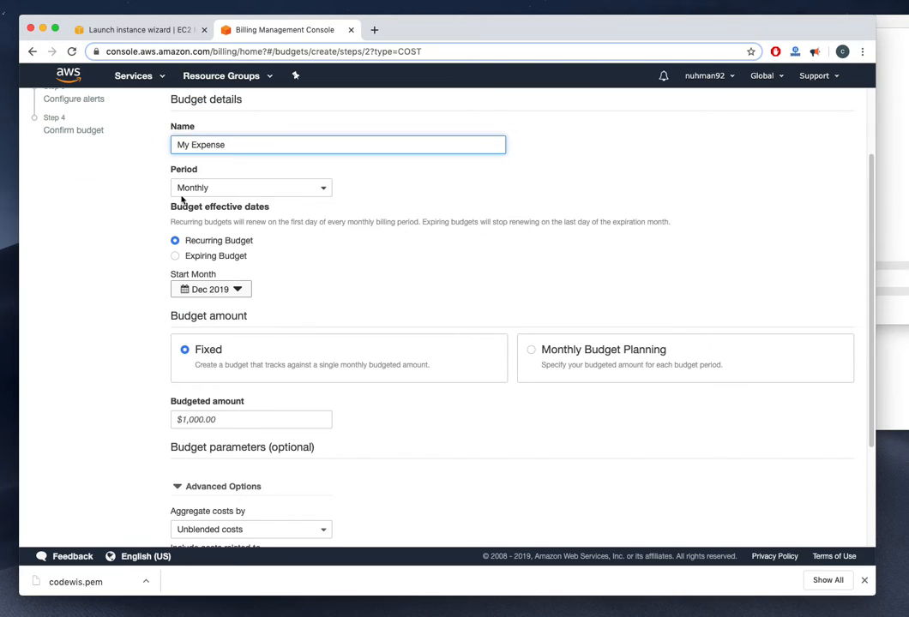
scroll(283, 393, down, 1)
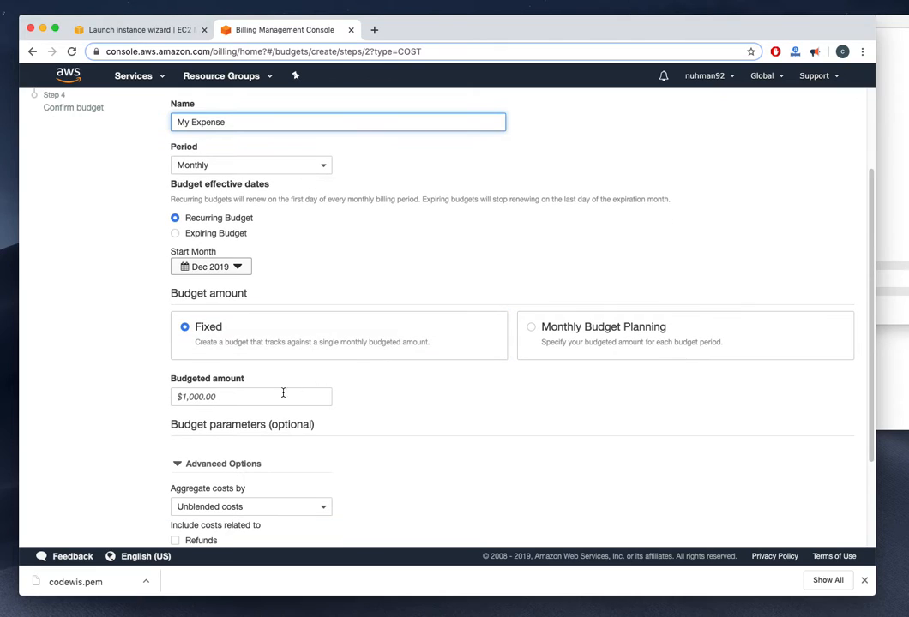
click(232, 395)
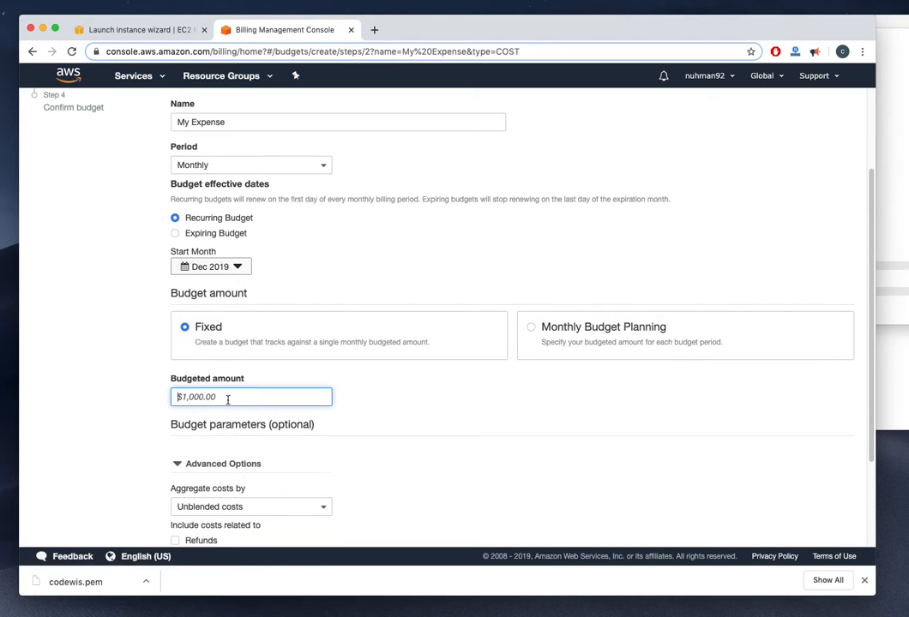
key(BackSpace)
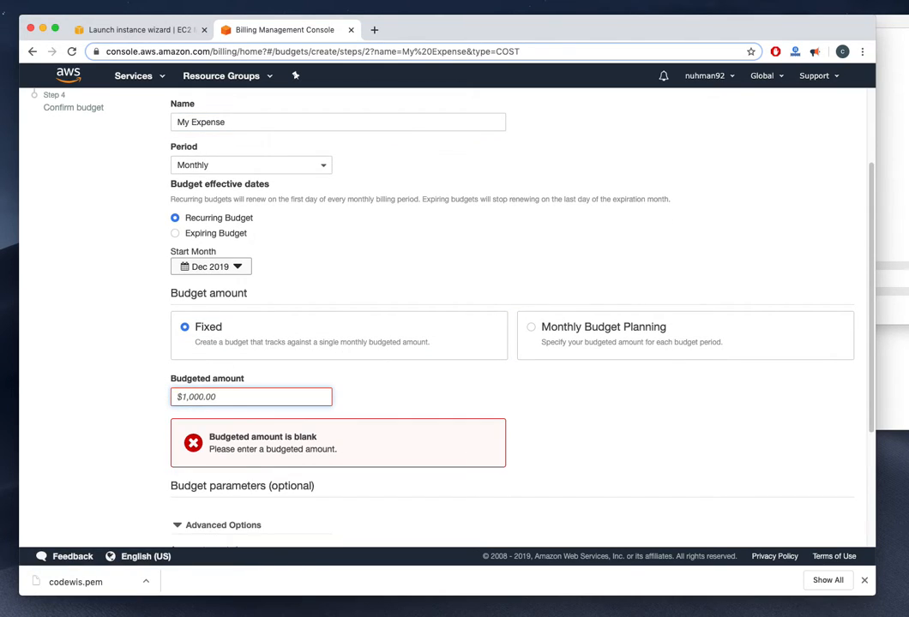
text(10)
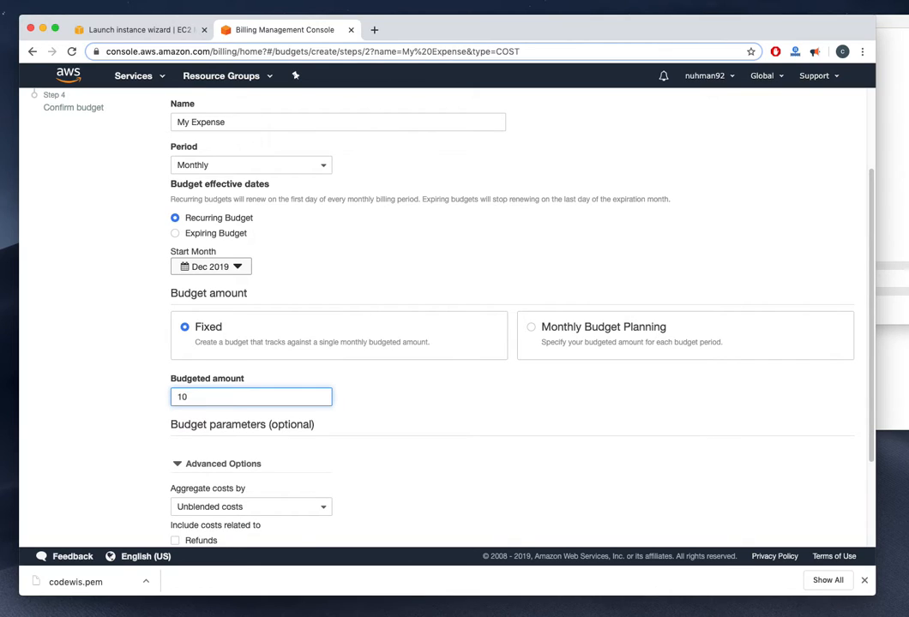
click(476, 415)
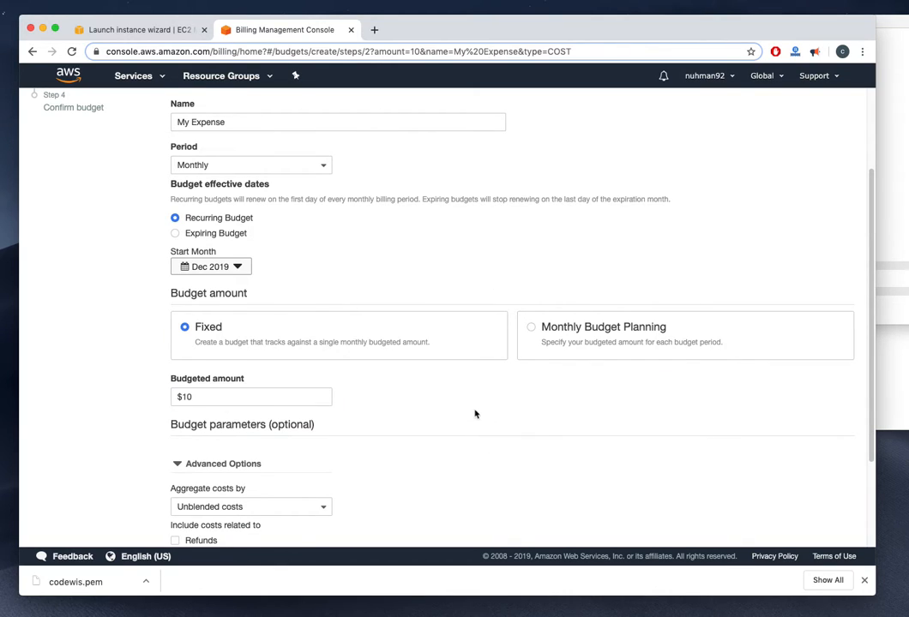
scroll(475, 414, down, 3)
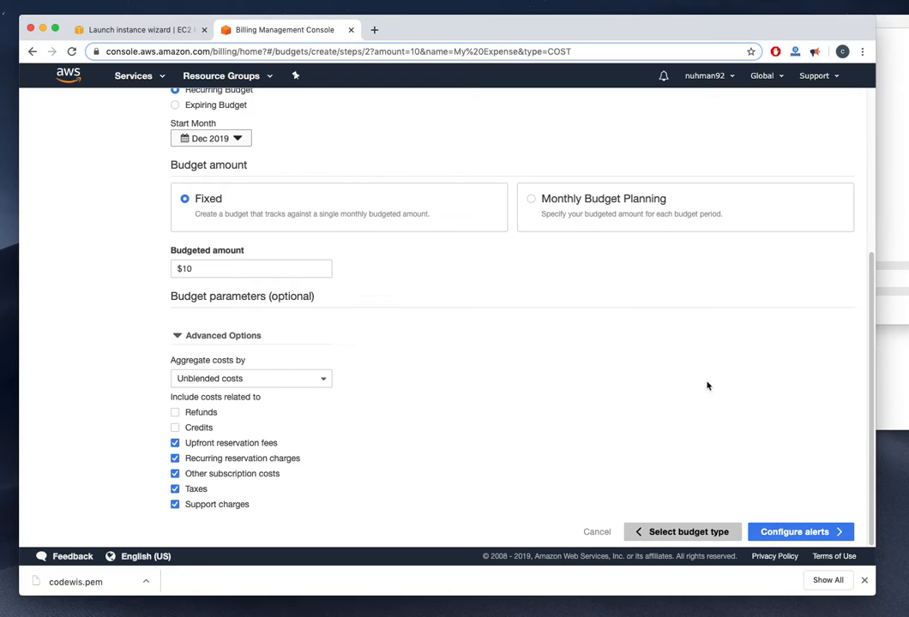
Move on to alerts, leave SNS off, add the saved e-mail contact plus a blank second contact
click(780, 532)
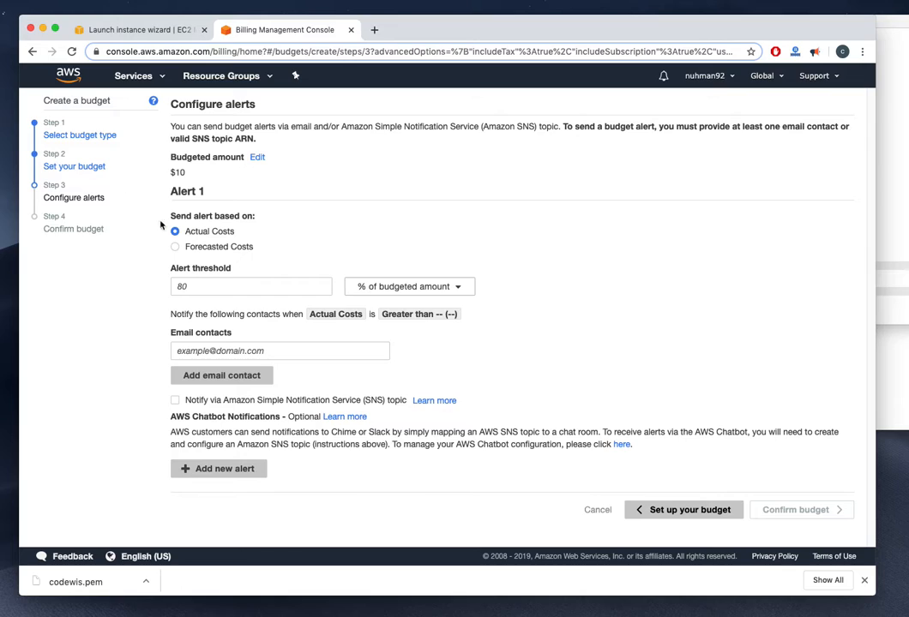
click(175, 400)
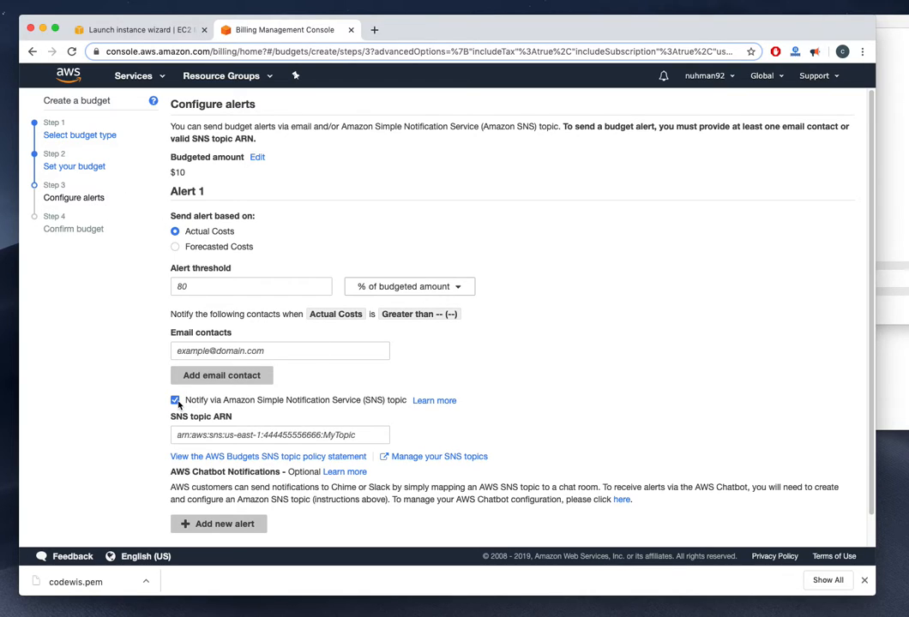
click(175, 400)
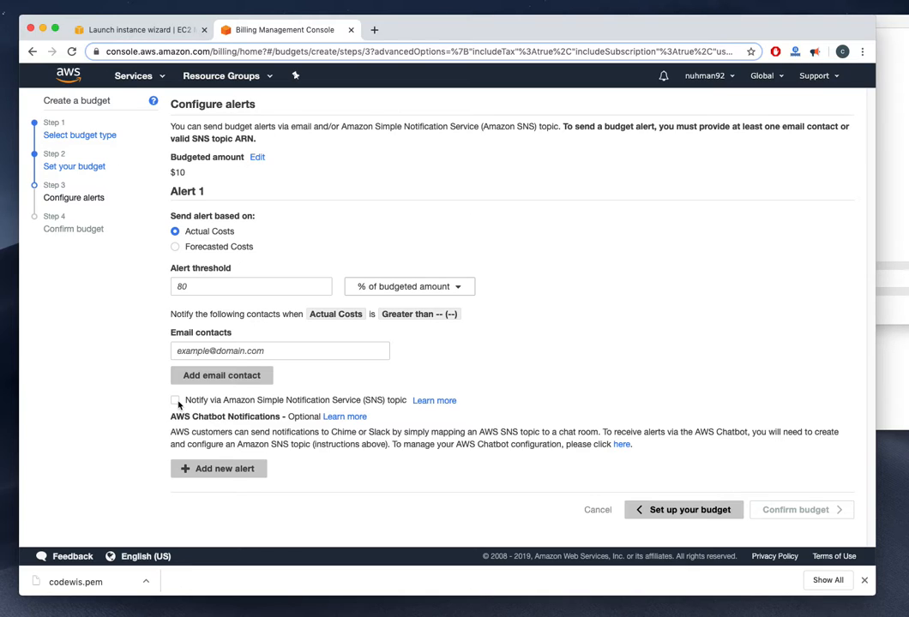
click(176, 401)
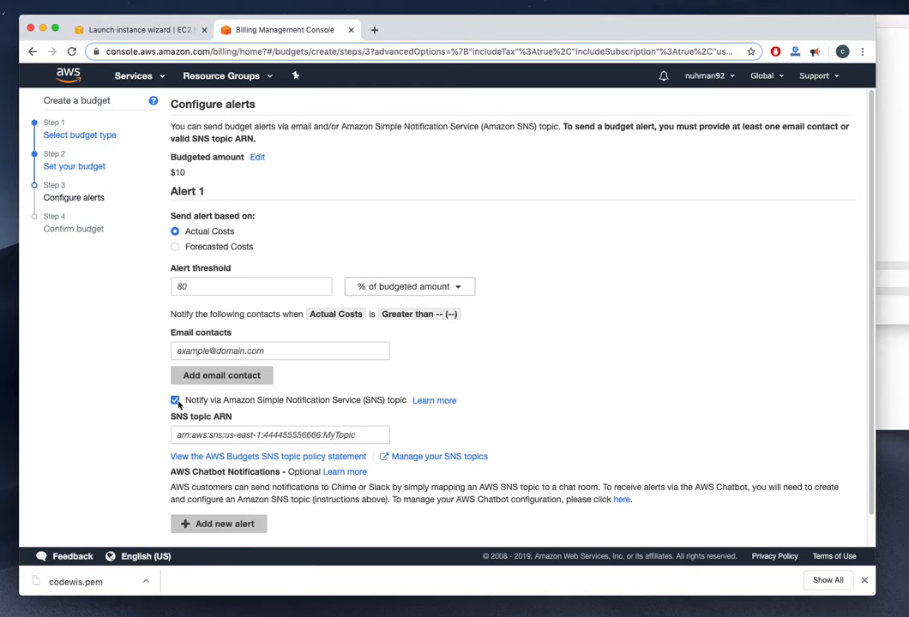
click(175, 400)
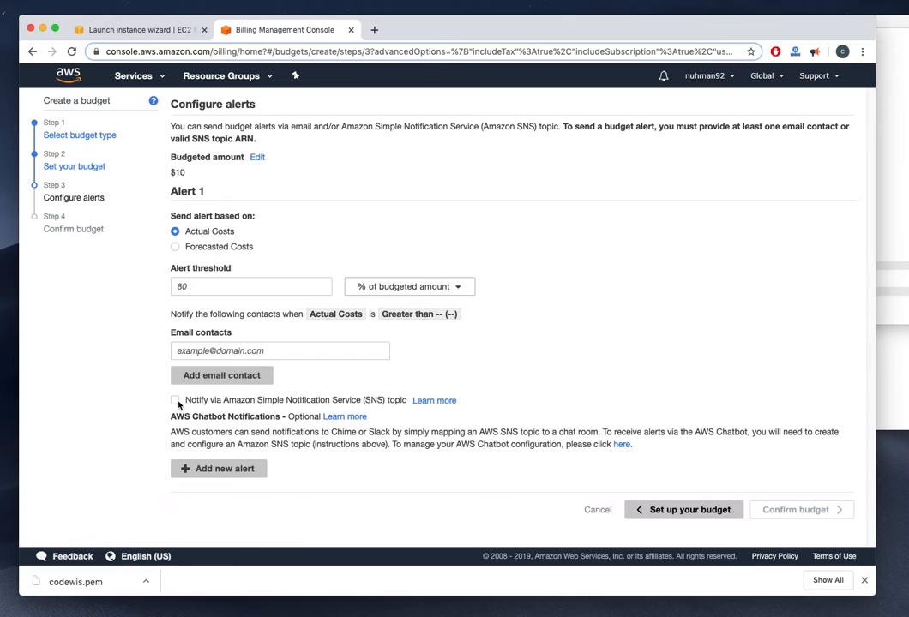
click(230, 353)
click(249, 399)
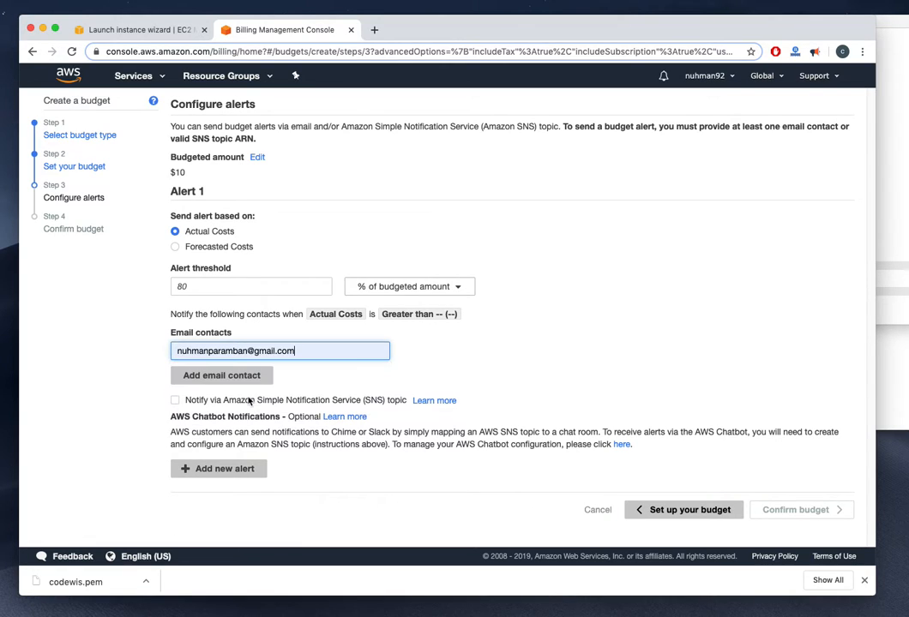
click(241, 375)
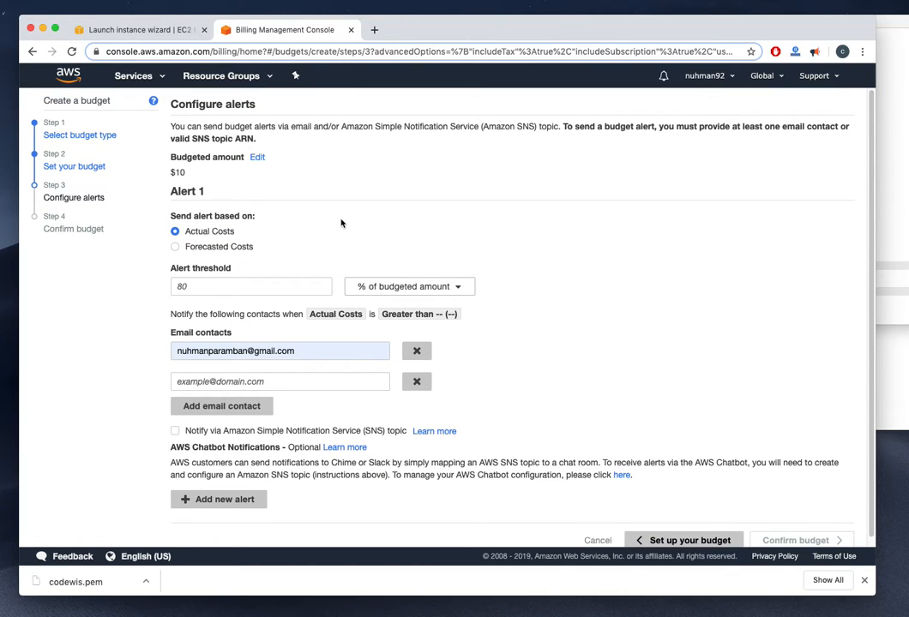
Review the threshold unit options and delete the empty second e-mail contact
click(414, 288)
click(415, 290)
click(387, 290)
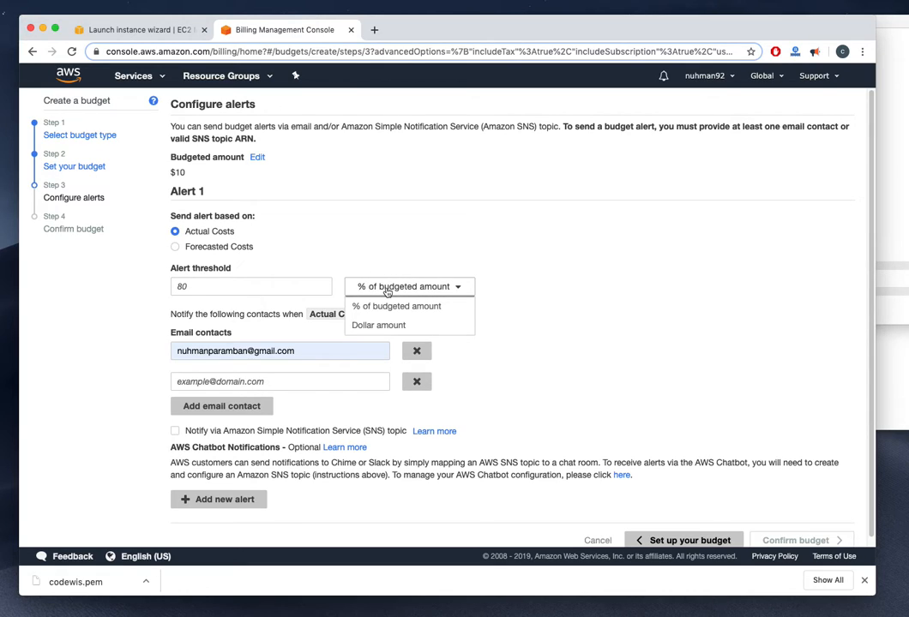
click(388, 291)
scroll(310, 367, down, 1)
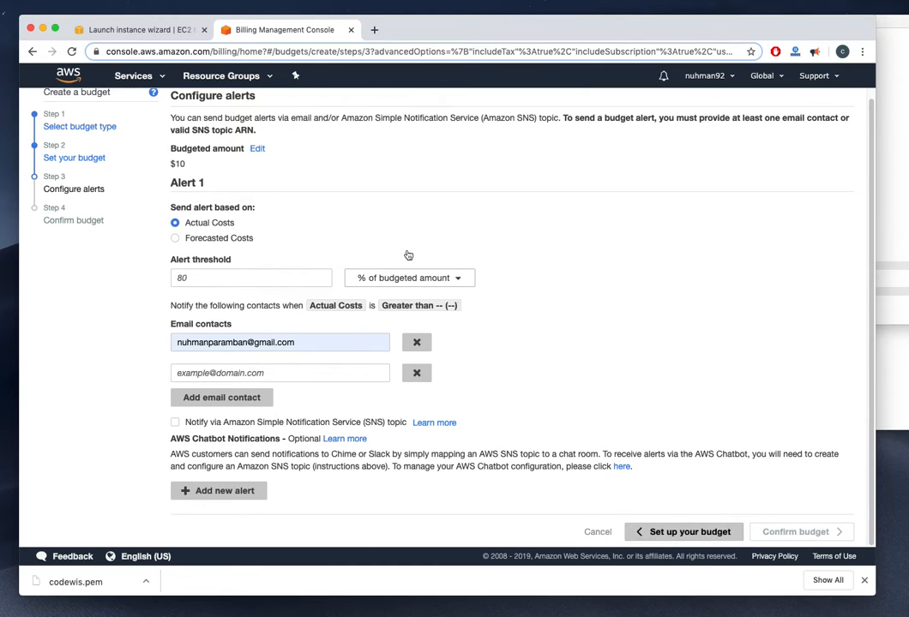
scroll(316, 175, up, 1)
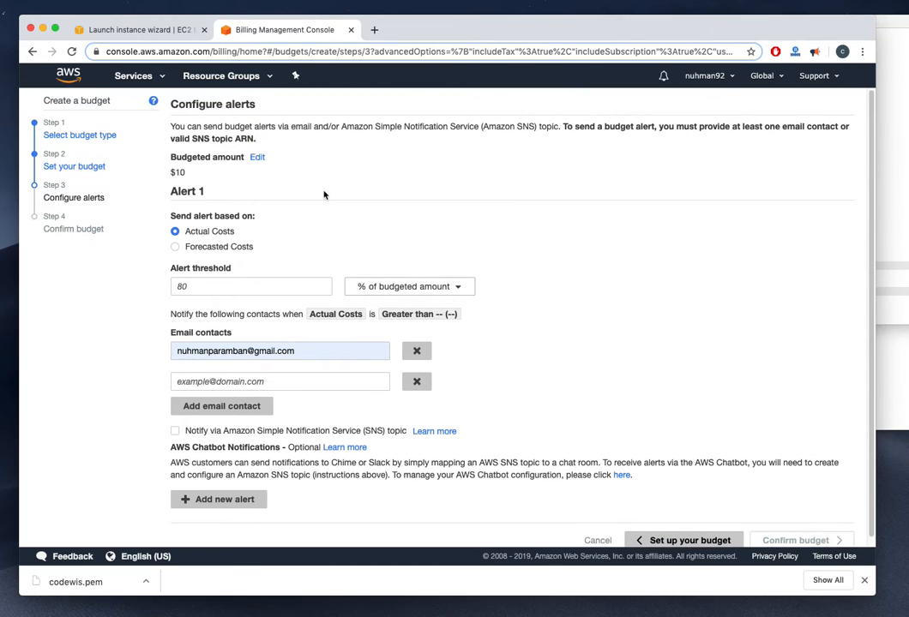
scroll(340, 369, down, 1)
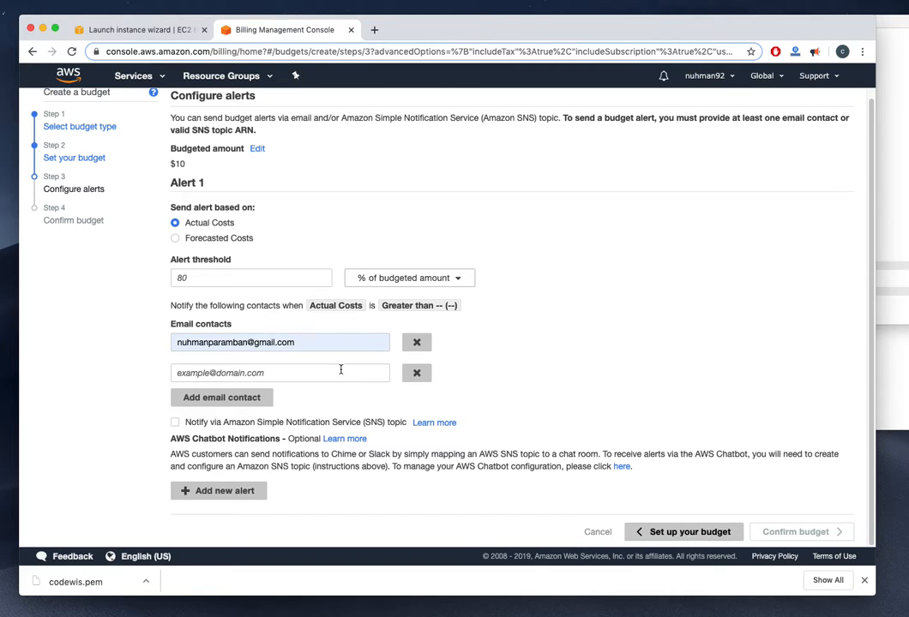
click(416, 373)
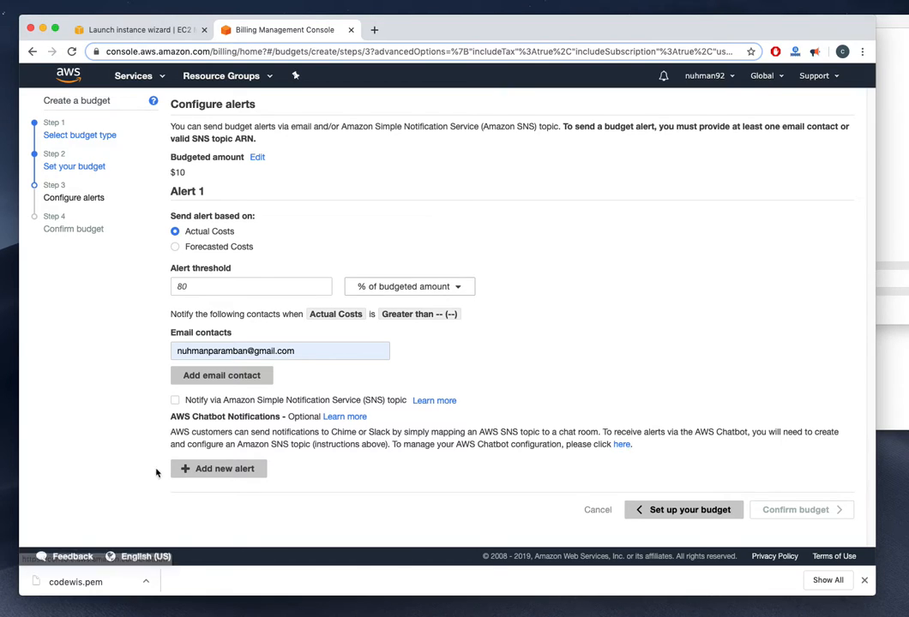
Add and remove a second alert, and keep the threshold at percentage of budgeted amount
click(199, 469)
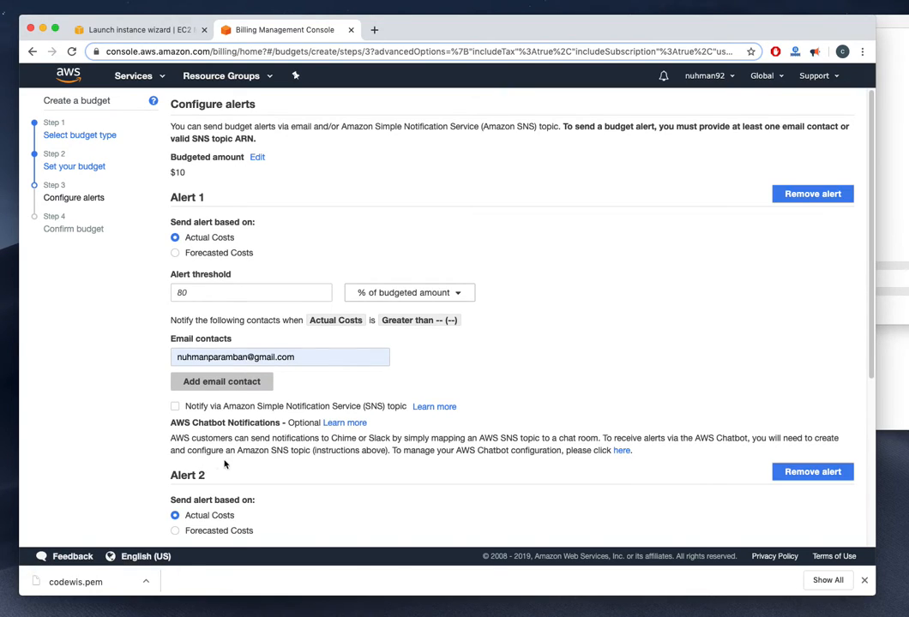
click(811, 472)
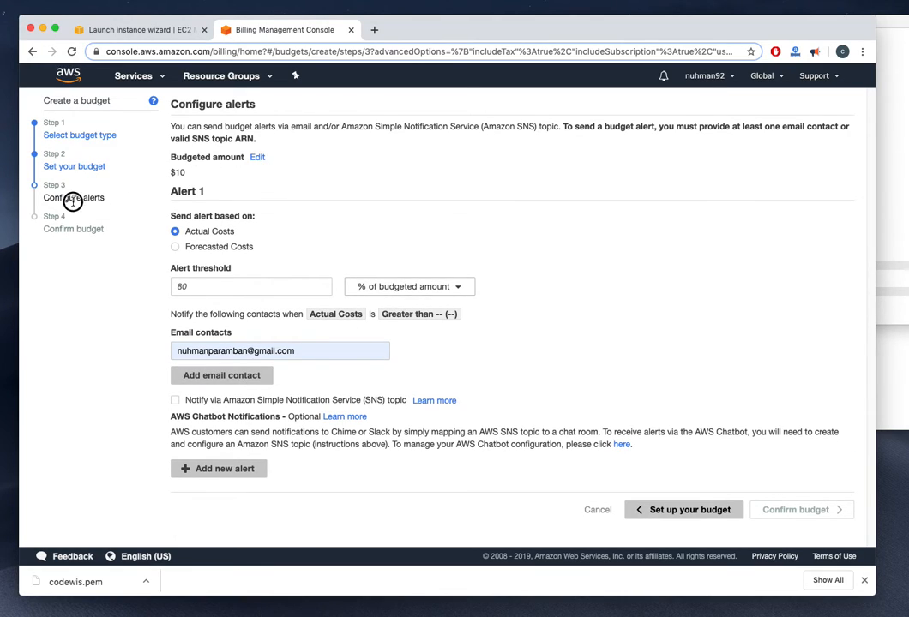
click(215, 287)
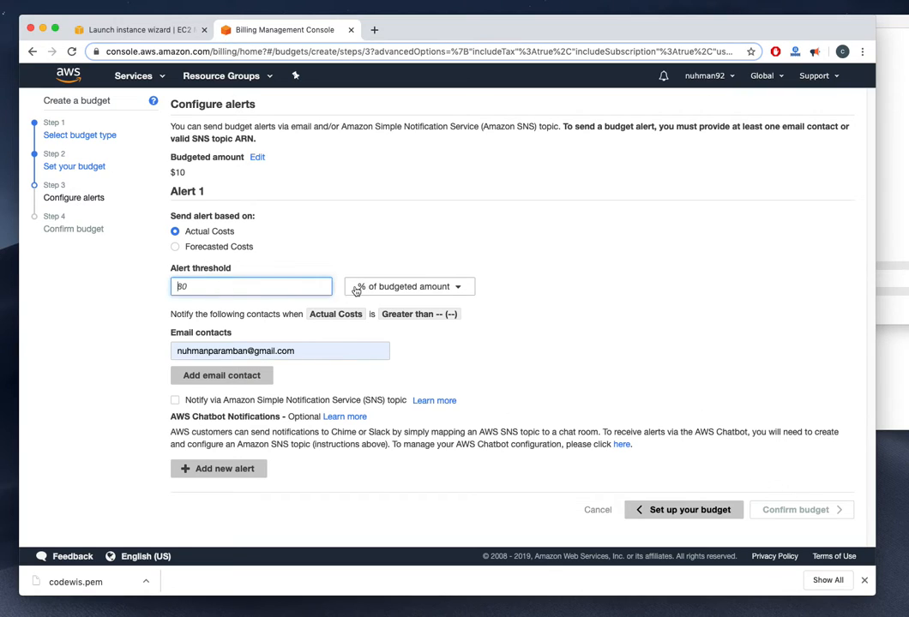
click(407, 286)
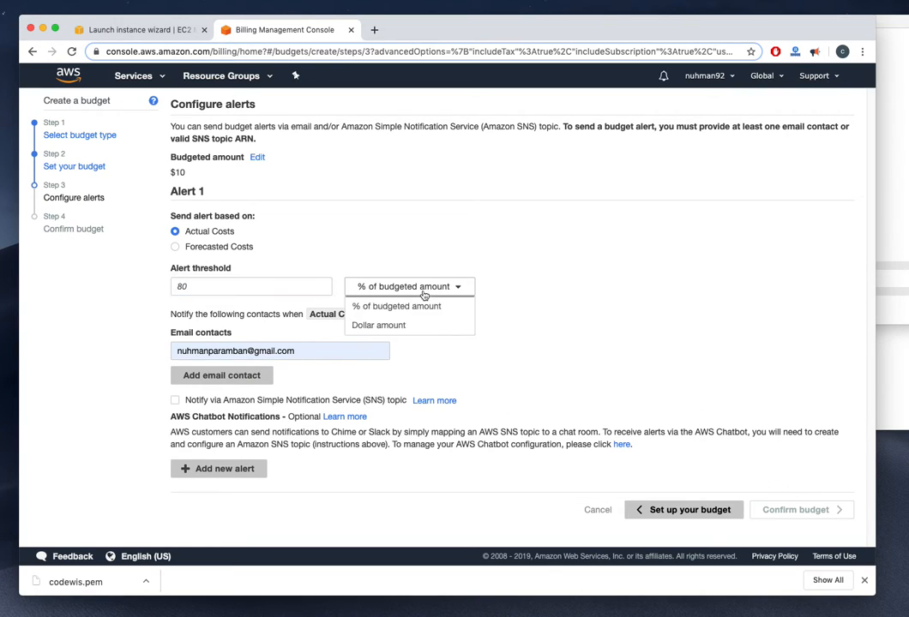
click(394, 324)
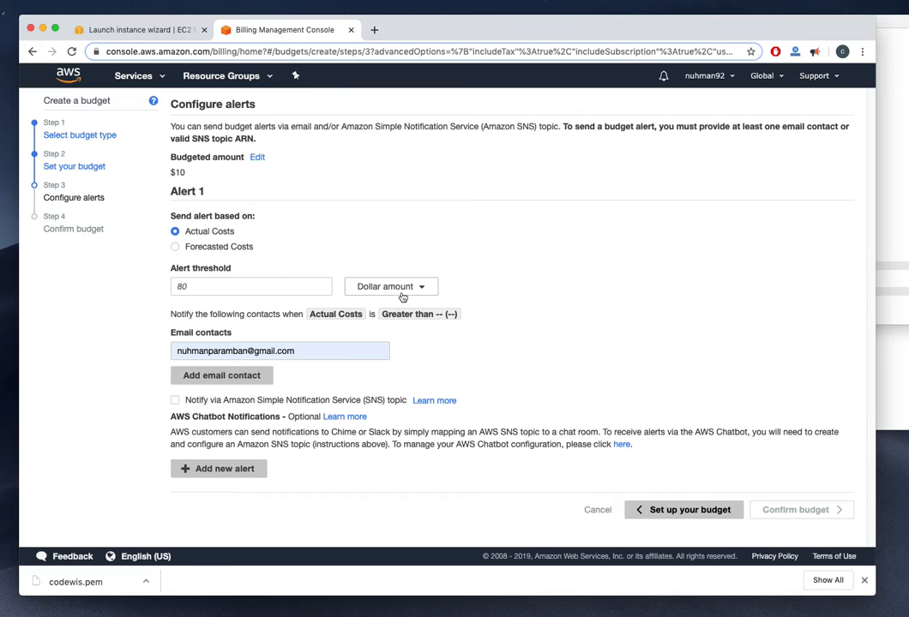
click(401, 290)
click(383, 306)
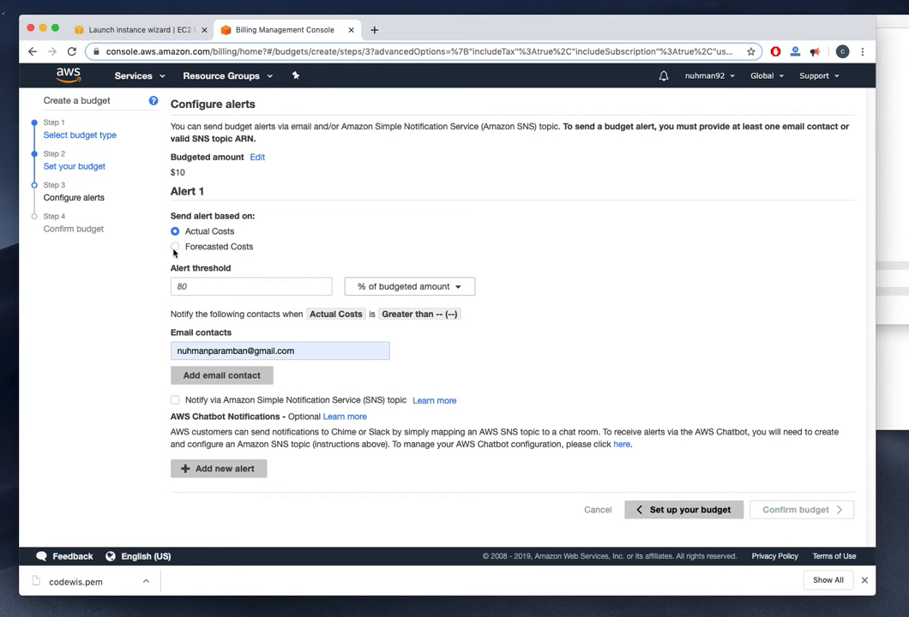
Base the budget alert on Forecasted Costs and enable SNS topic notifications
click(175, 247)
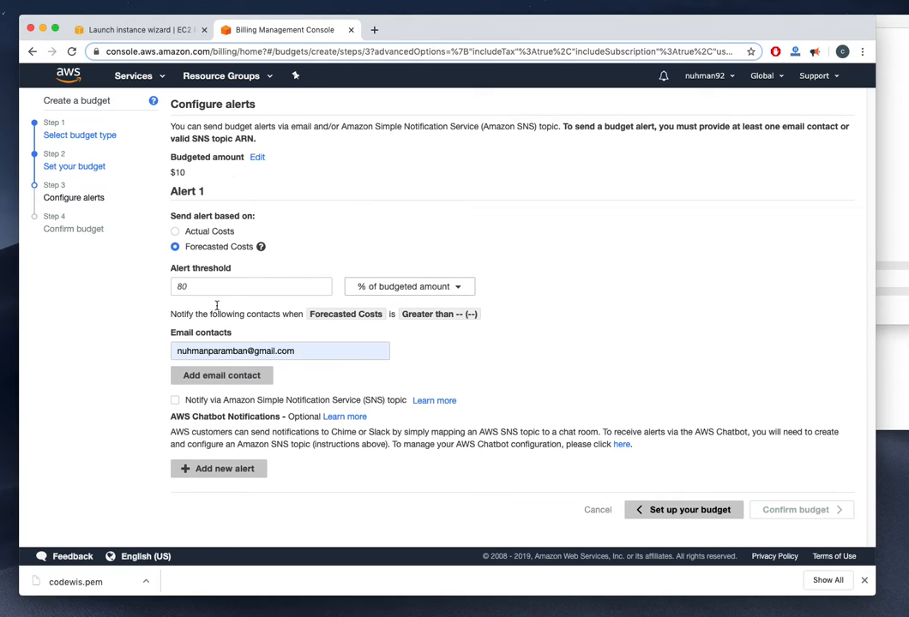
click(176, 401)
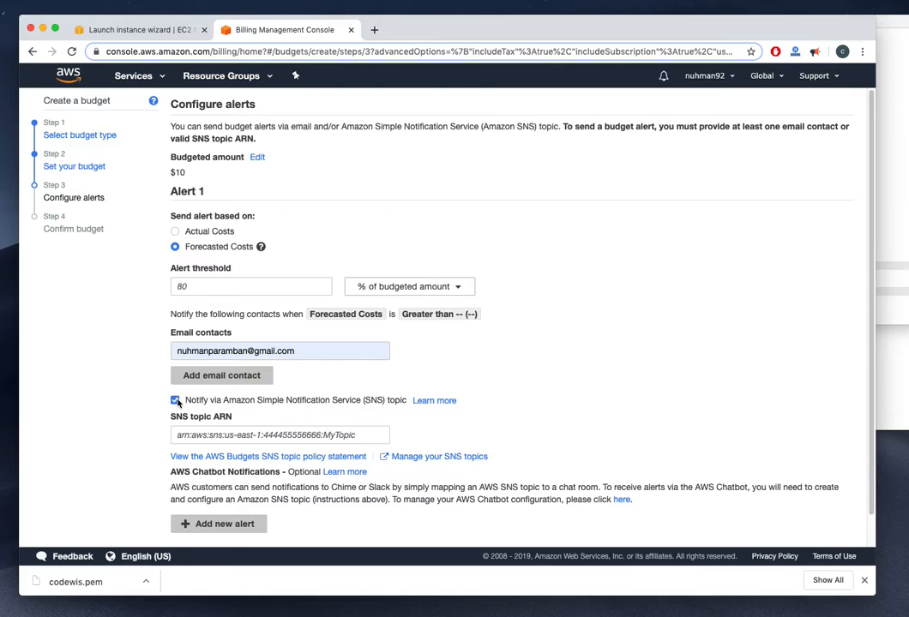
click(176, 401)
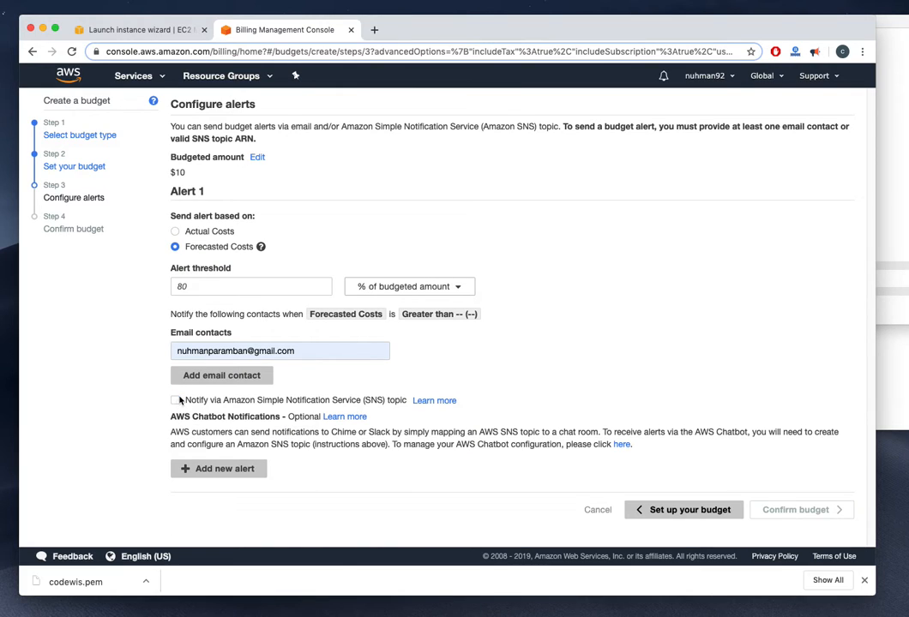
click(273, 350)
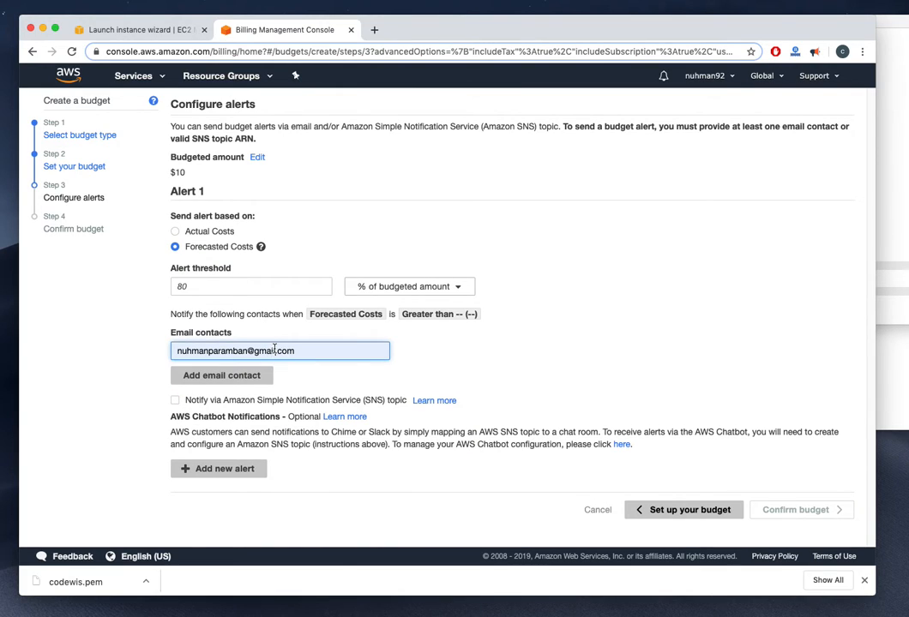
click(174, 400)
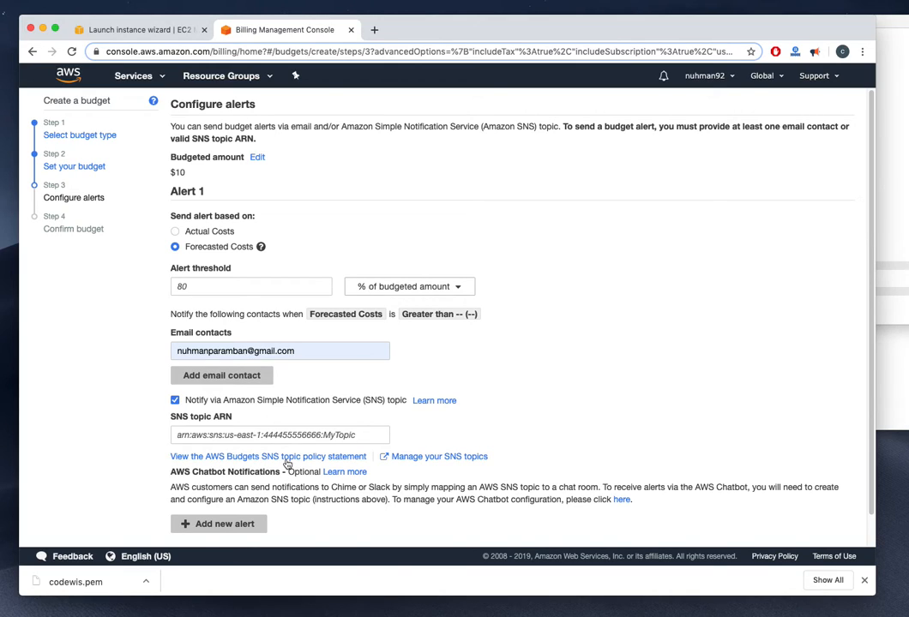
Check the SNS topics page in a new tab, then cancel the unsaved My Expense budget
click(451, 460)
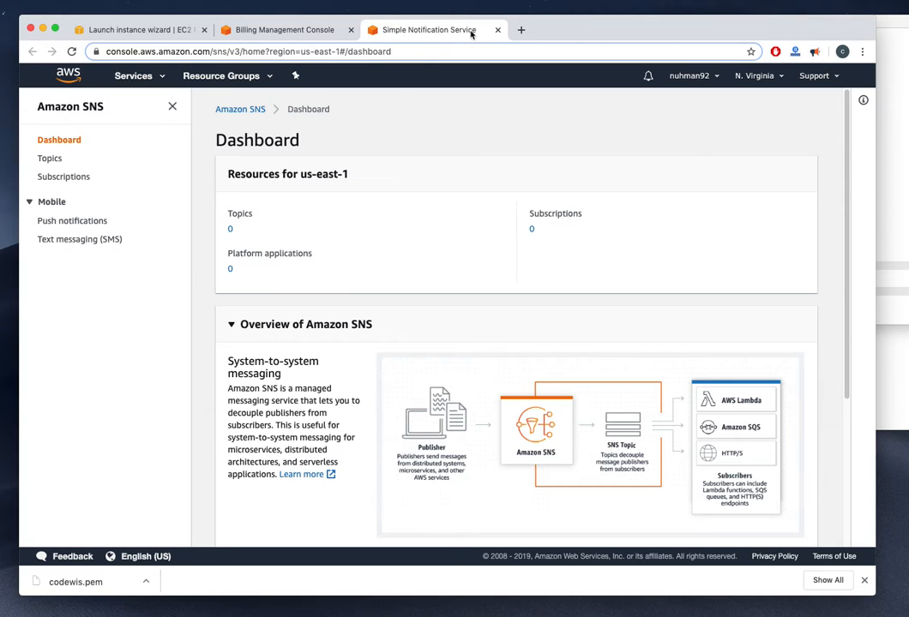
click(496, 30)
scroll(724, 443, down, 2)
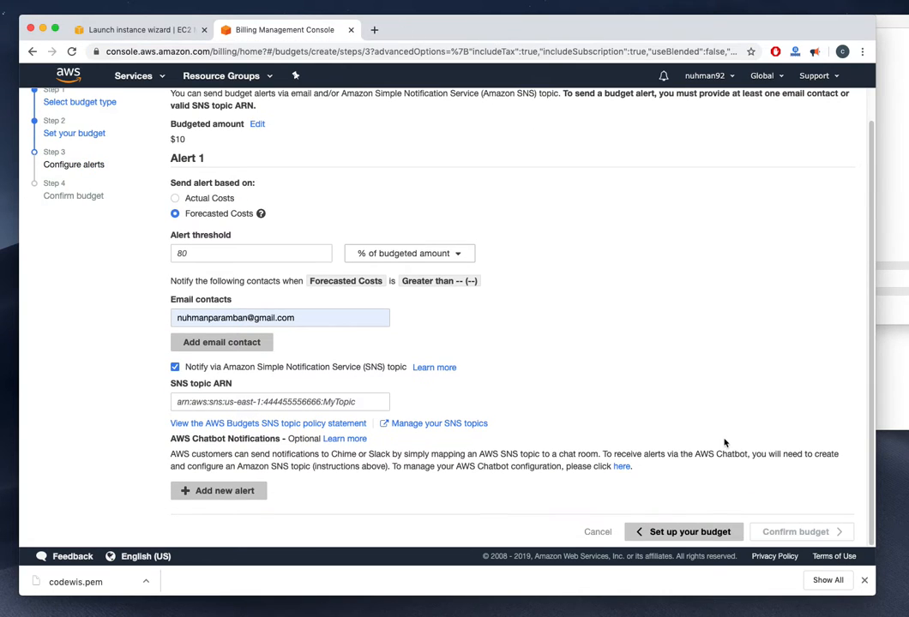
click(597, 532)
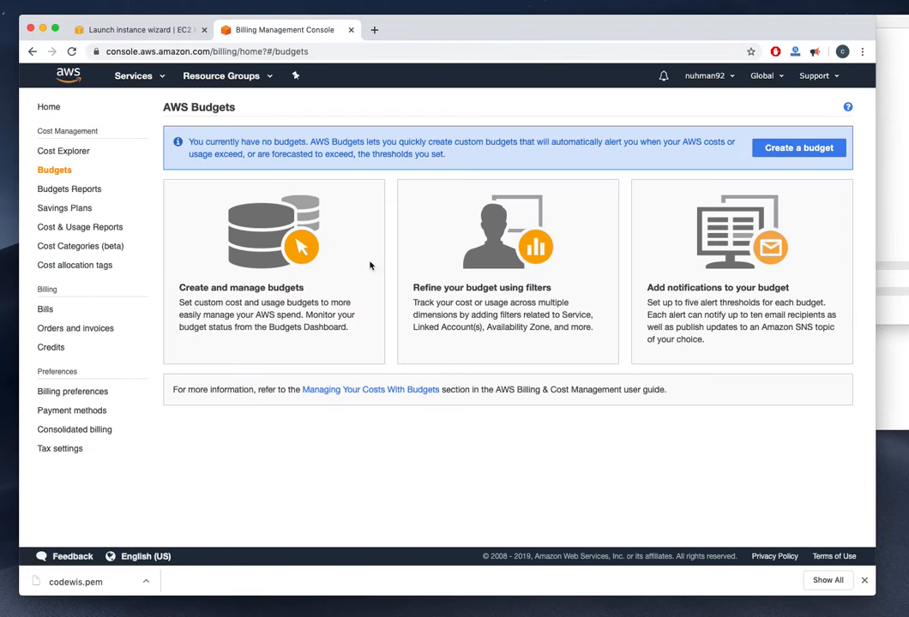
View Budgets Reports, which lists none, then go to the Savings Plans overview
click(79, 189)
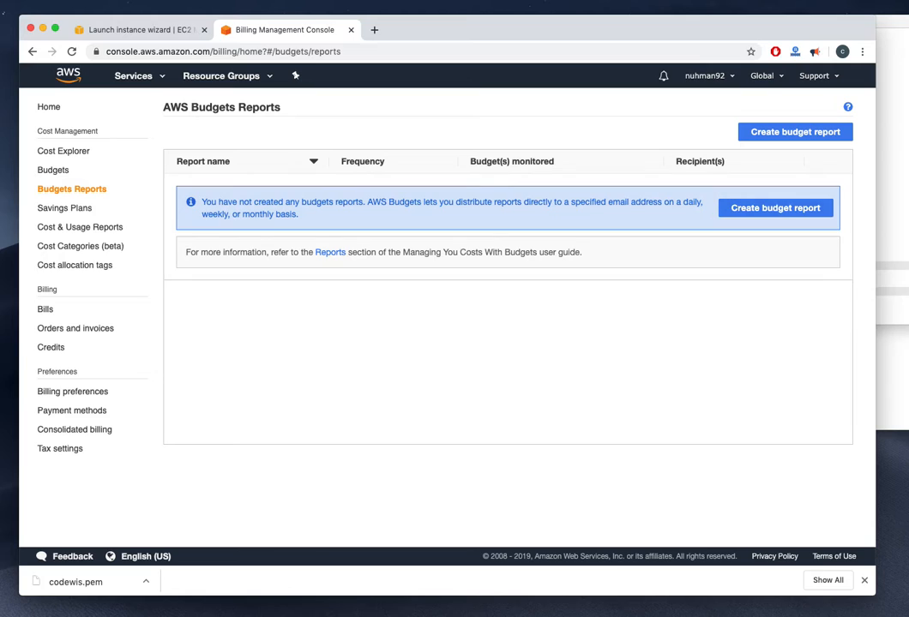
click(58, 209)
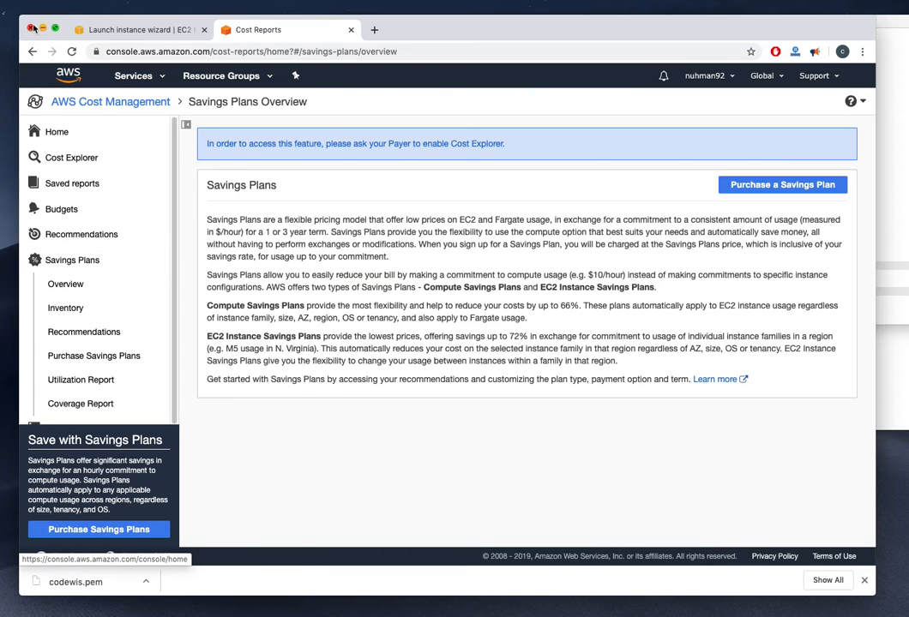
Look through Cost & Usage Reports, Cost Explorer, Credits, and Orders and invoices, which show no transactions
click(32, 53)
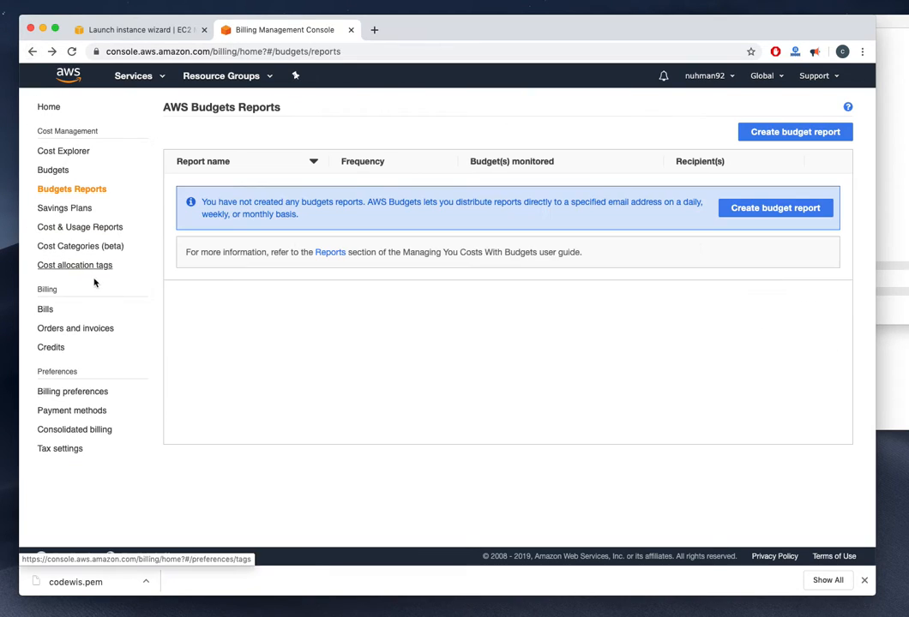
click(103, 227)
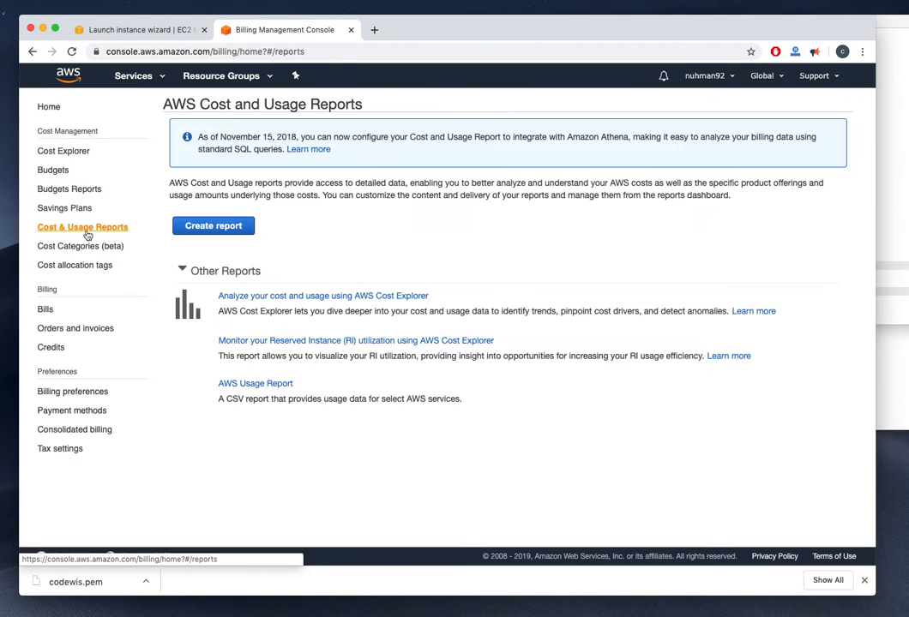
click(322, 297)
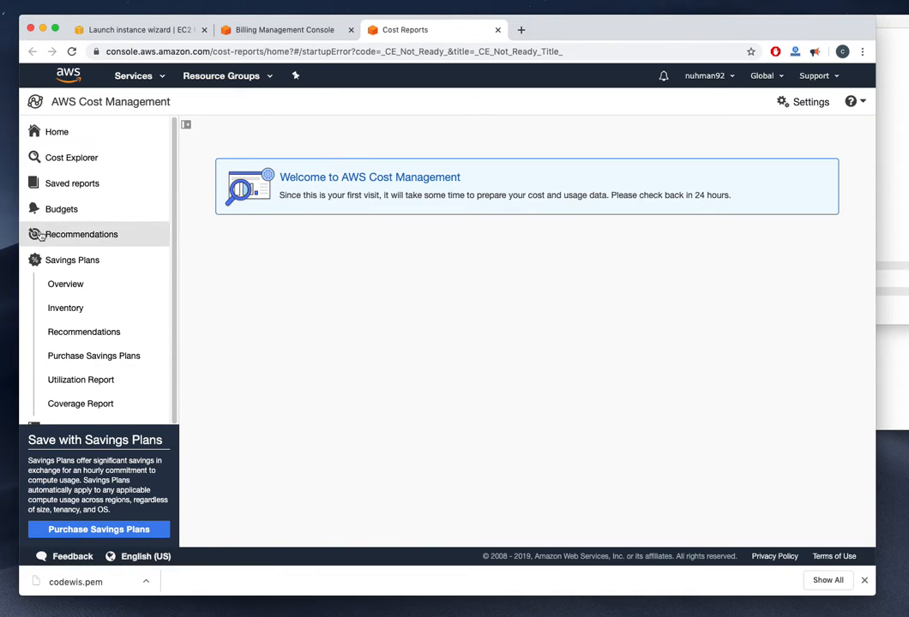
click(219, 29)
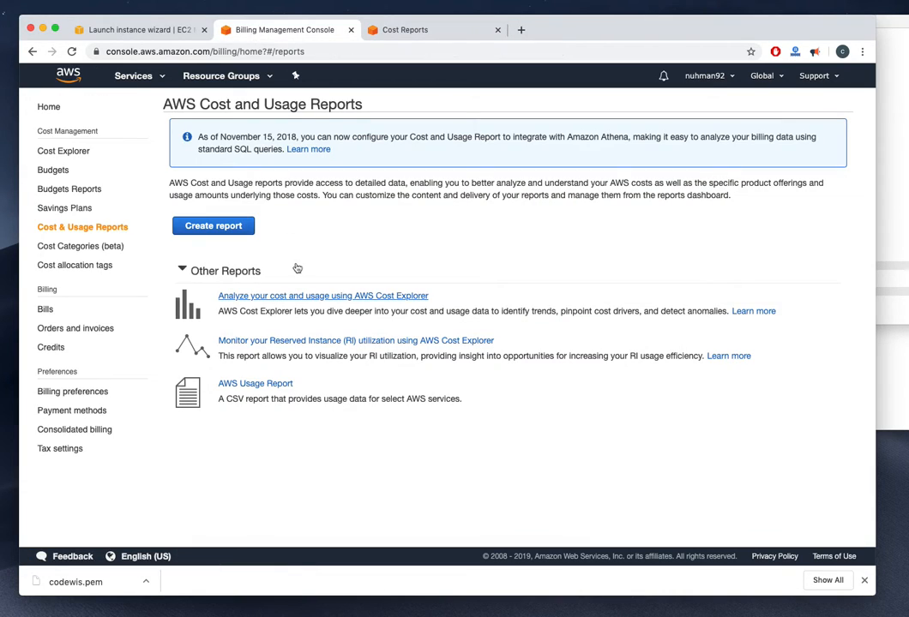
click(53, 348)
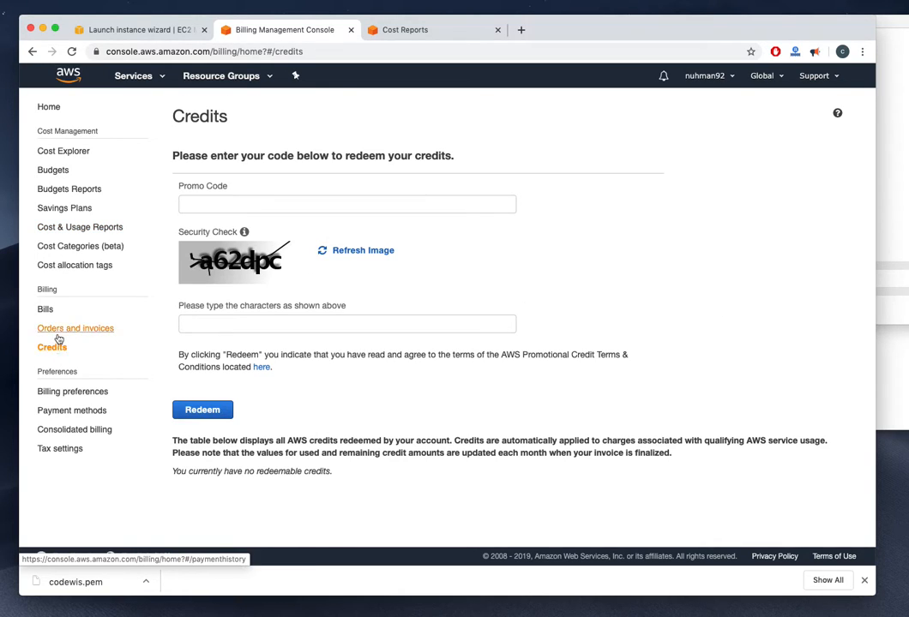
click(58, 335)
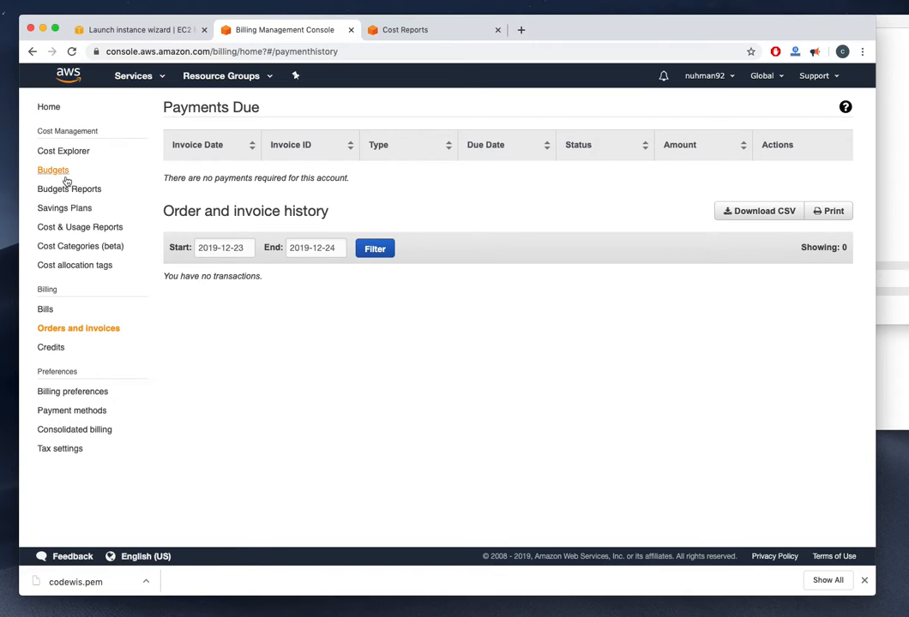
Browse the Budgets, Bills, Orders and invoices, and Credits pages
click(54, 172)
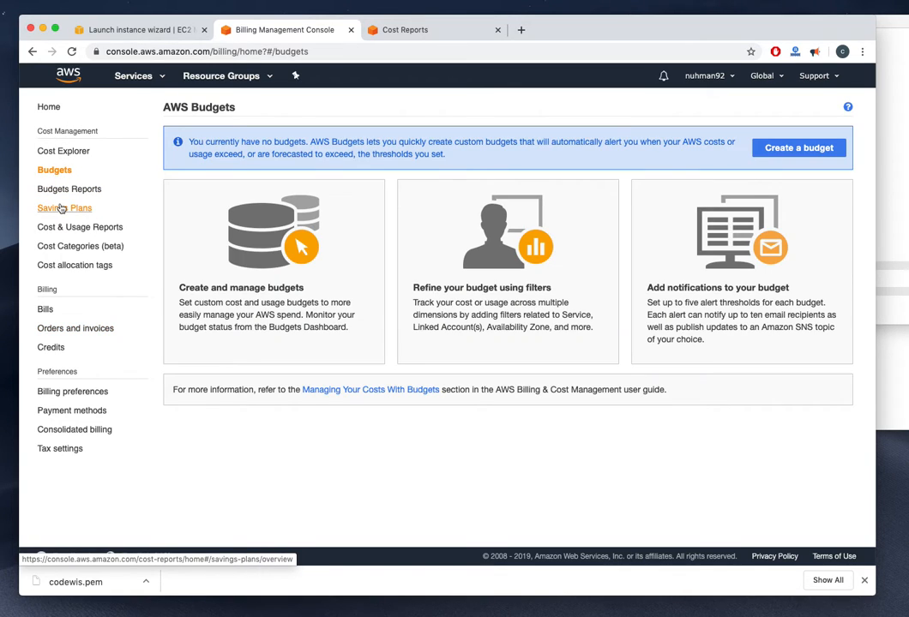
click(42, 311)
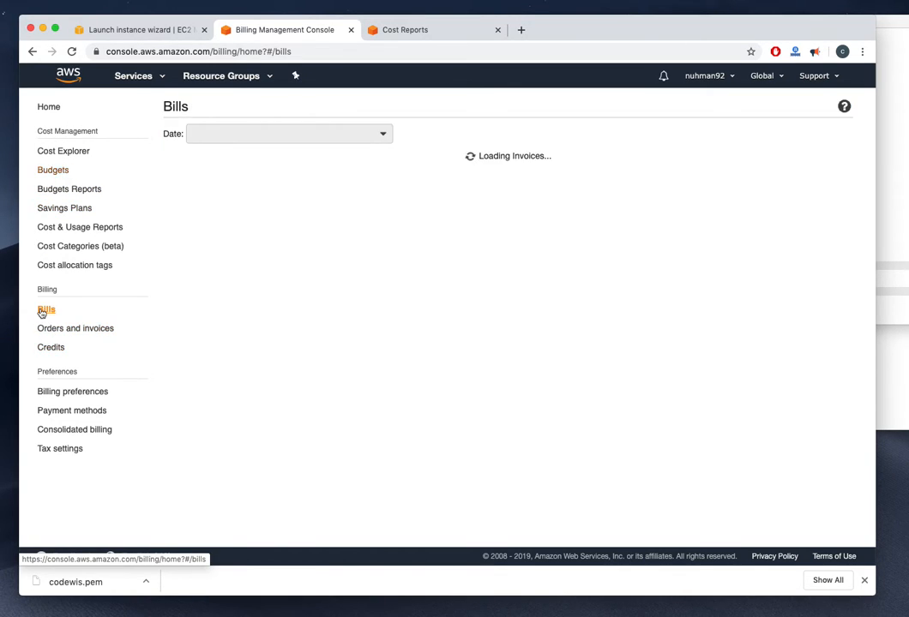
click(47, 328)
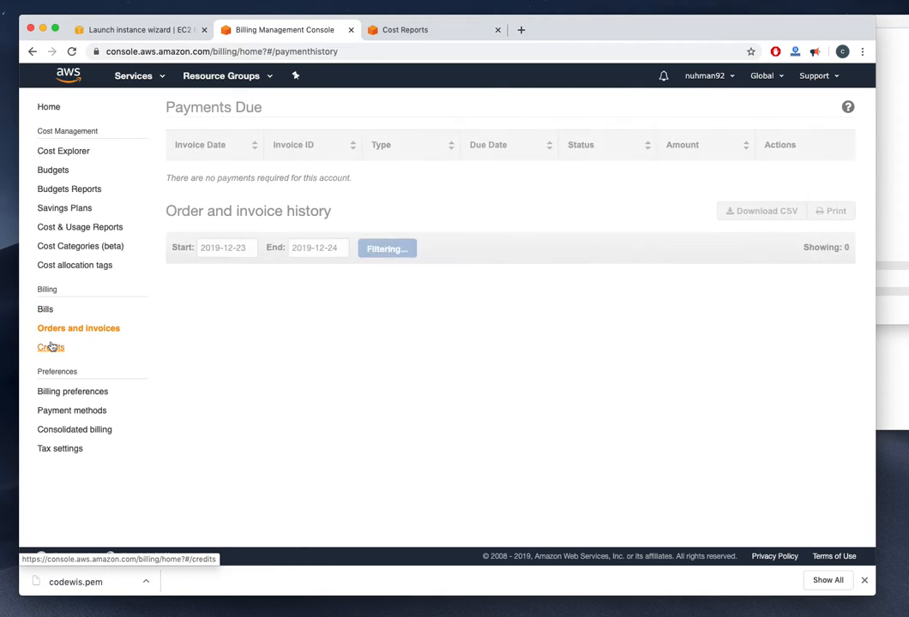
click(51, 346)
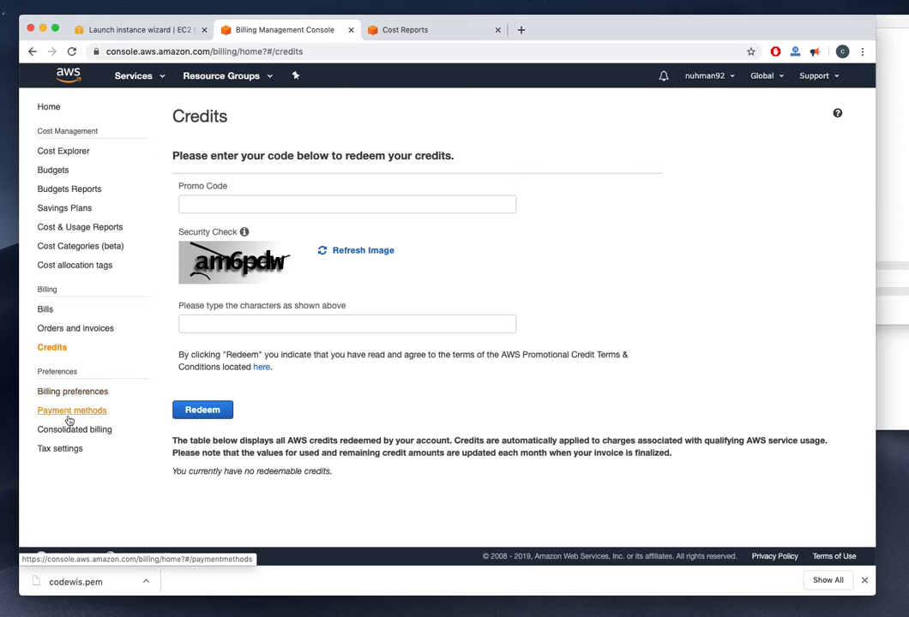
Launch Cost Explorer in a new tab, view Savings Plans, then return to the EC2 launch status
click(63, 153)
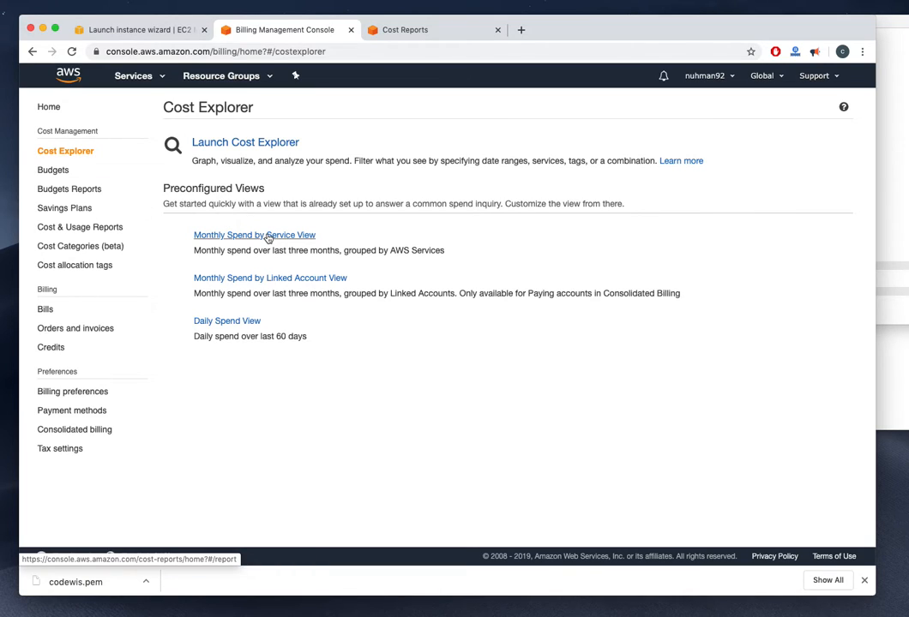
click(278, 144)
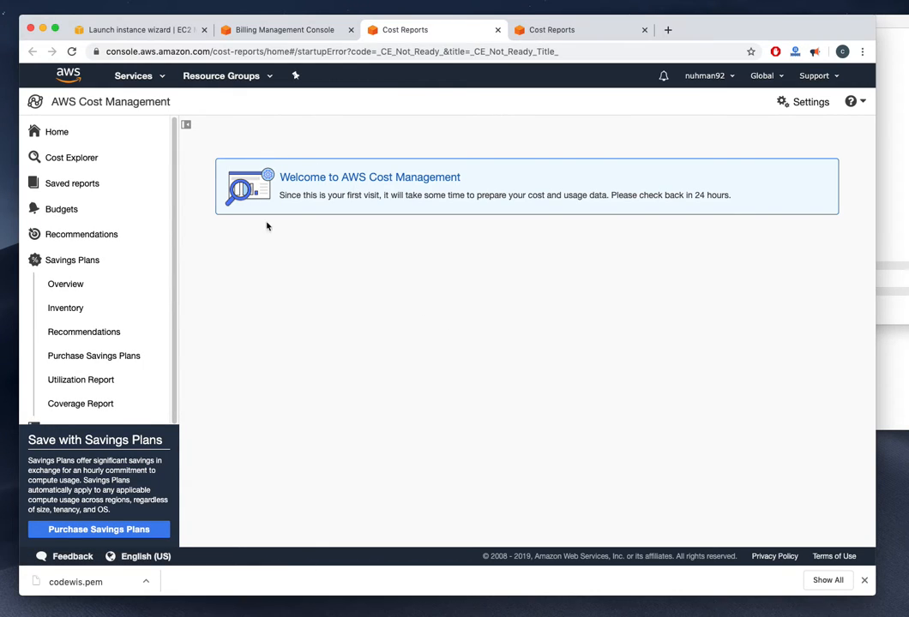
click(77, 288)
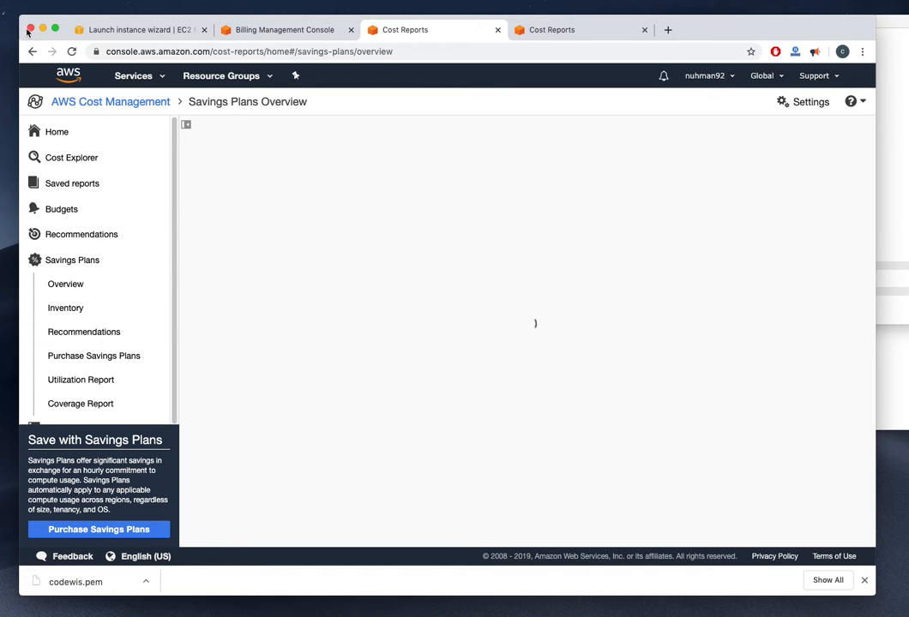
scroll(60, 257, down, 5)
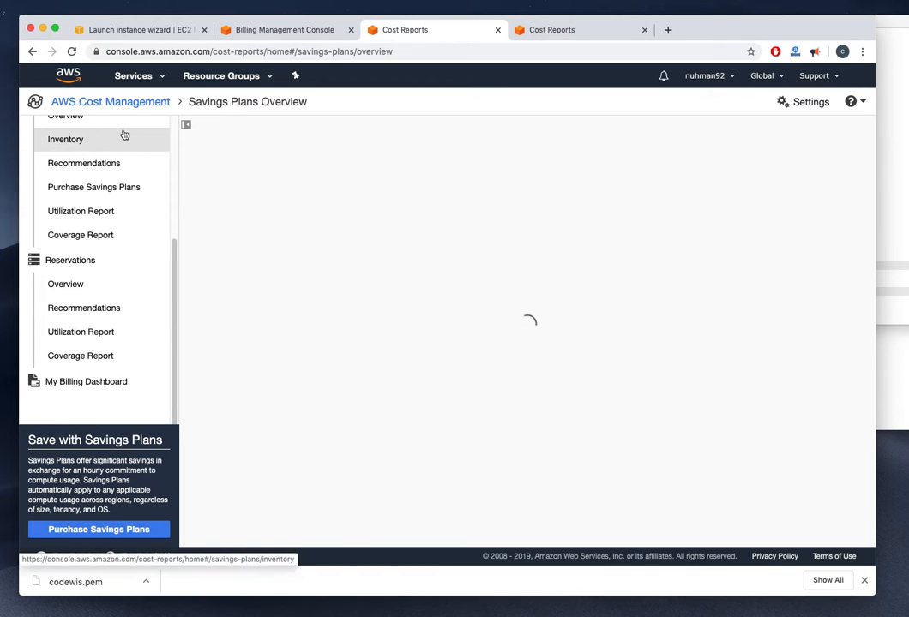
click(242, 30)
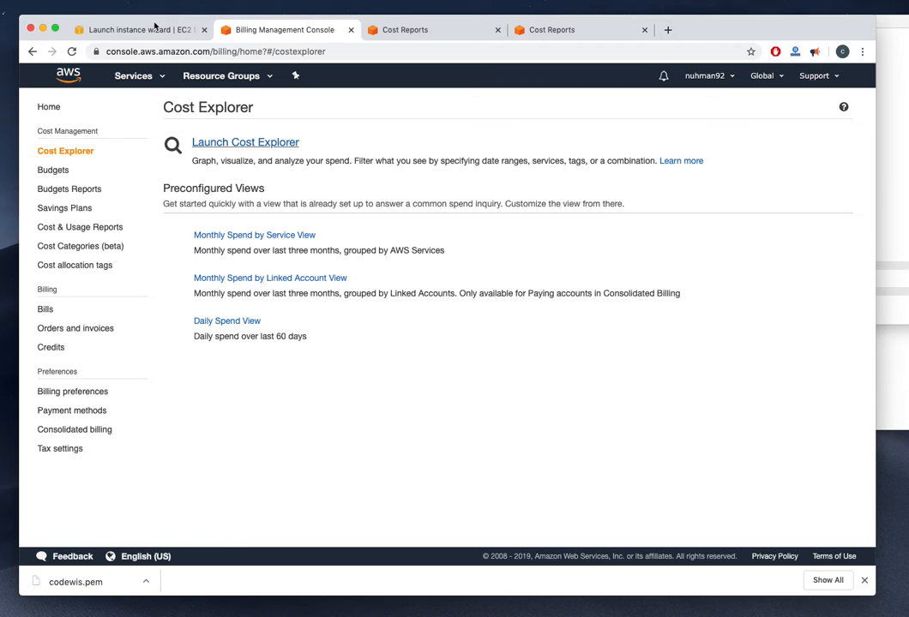
click(154, 30)
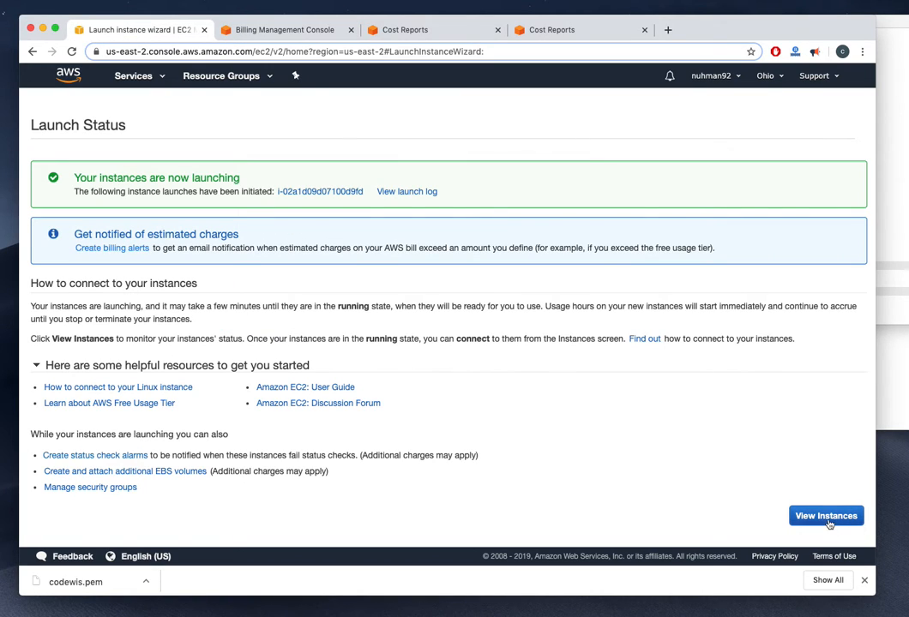
Confirm the t2.micro instance is running, then go back to the Cost Management welcome tab
click(825, 517)
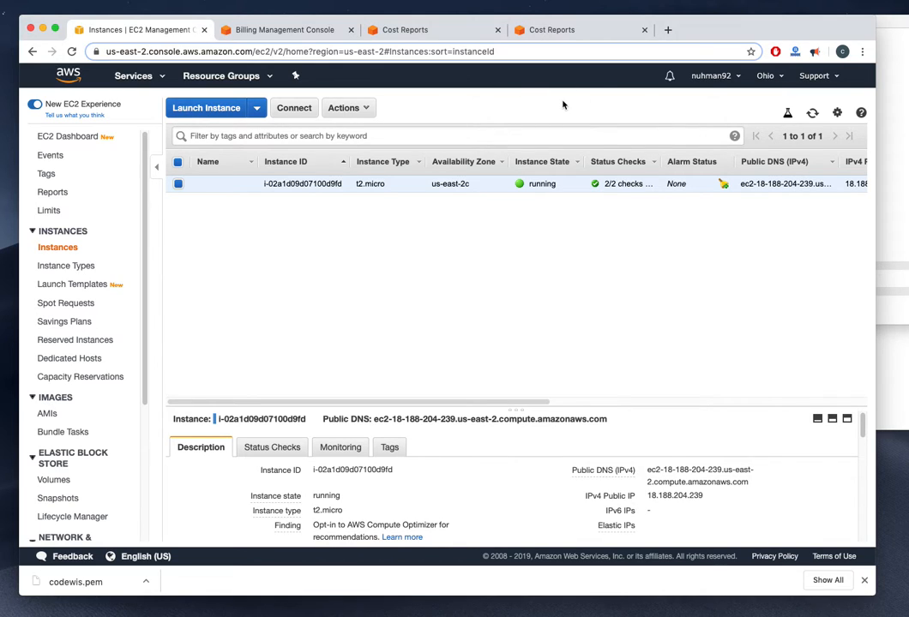
click(550, 30)
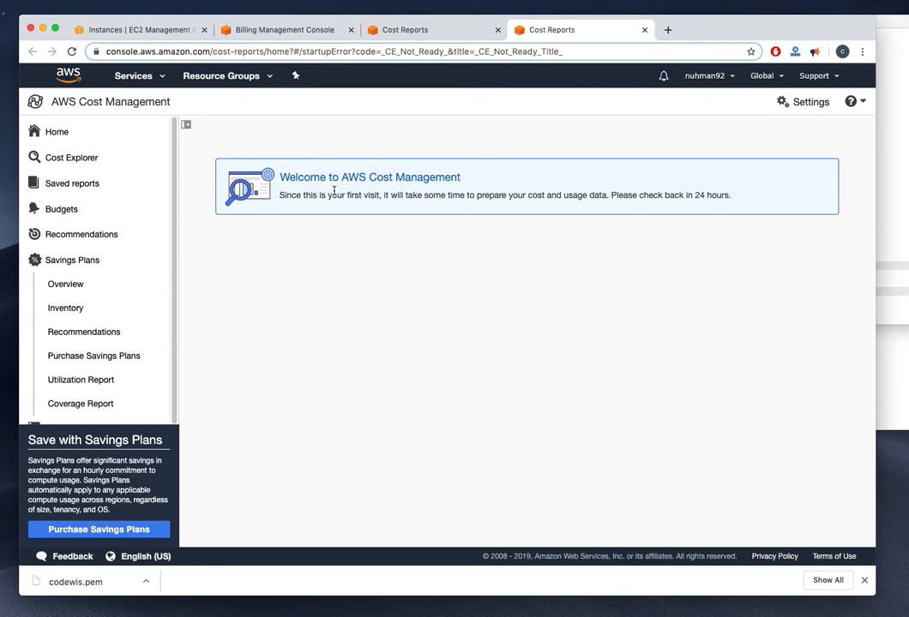
Look over the Cost Management page and the Savings Plans overview
scroll(149, 266, down, 5)
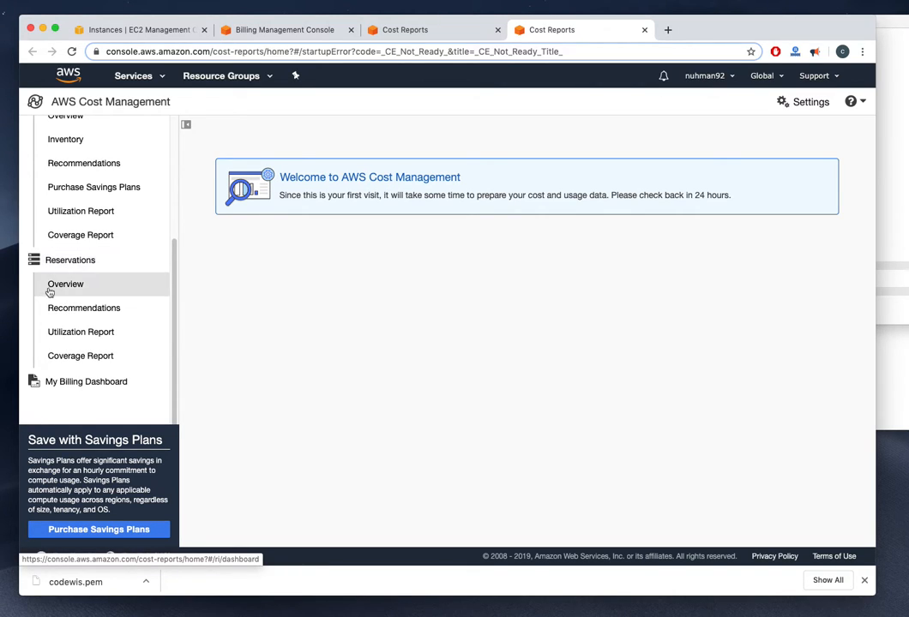
scroll(54, 287, up, 5)
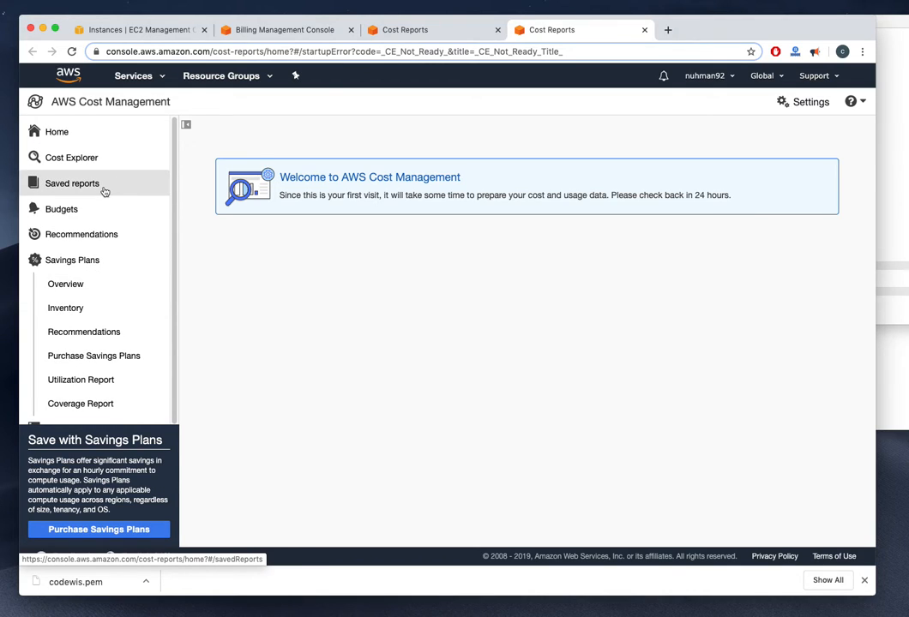
click(166, 79)
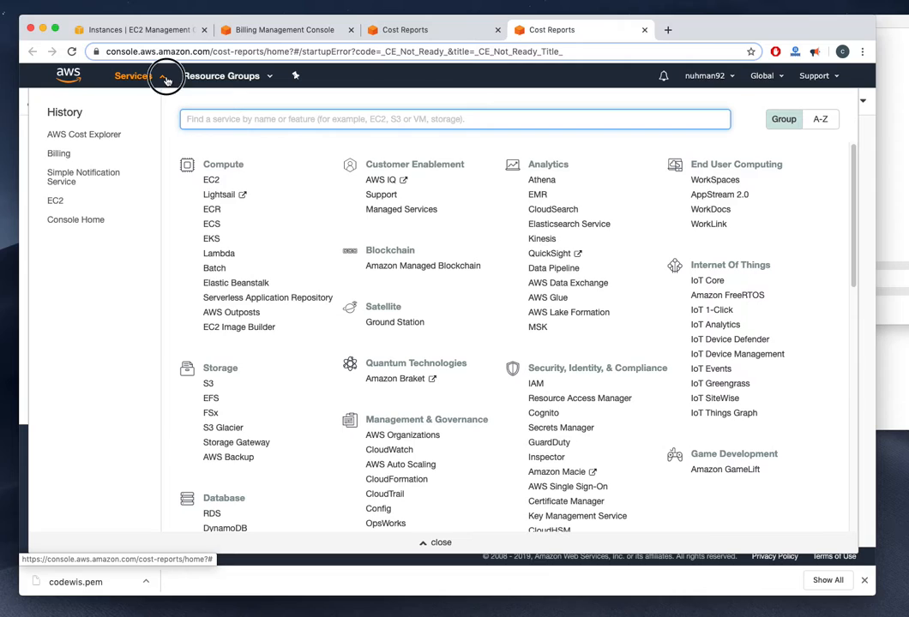
click(166, 79)
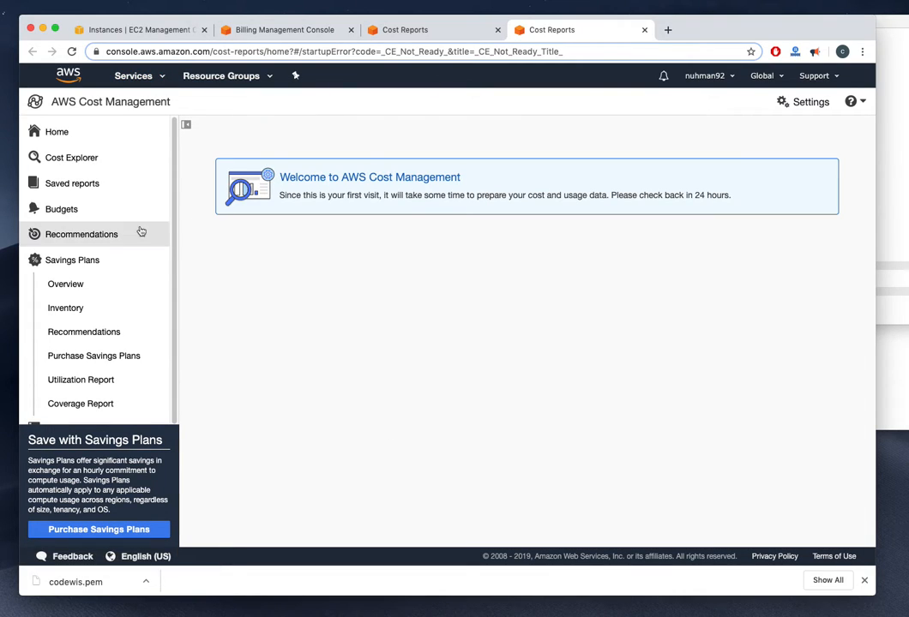
click(87, 284)
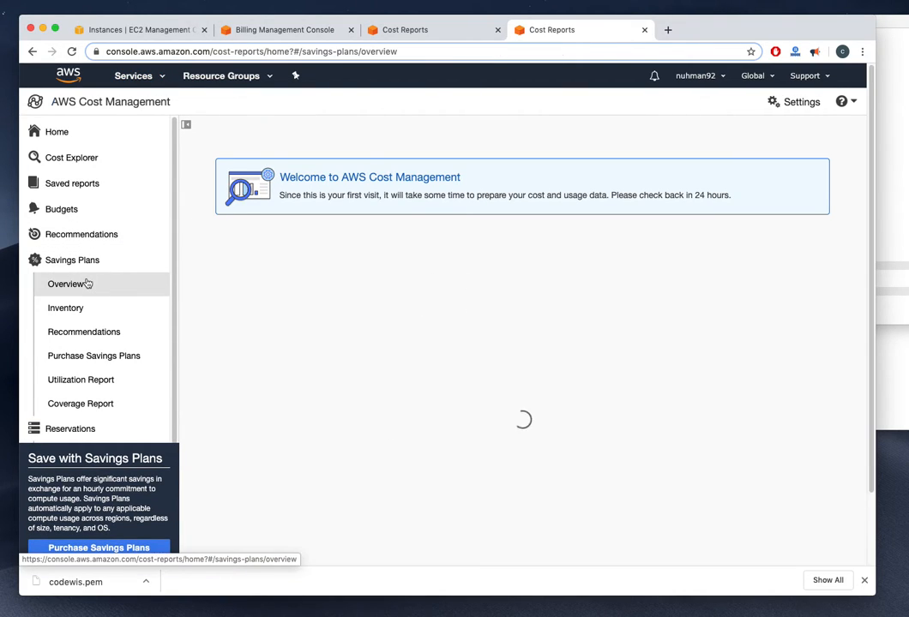
Open the Monthly Spend by Service and Daily Spend views, then return to the EC2 instances list
click(267, 31)
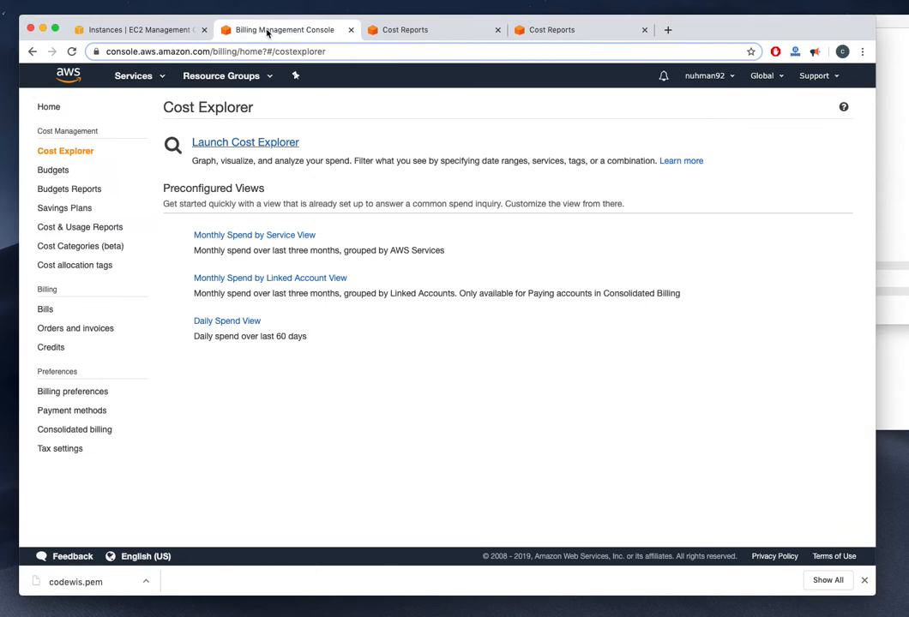
click(259, 232)
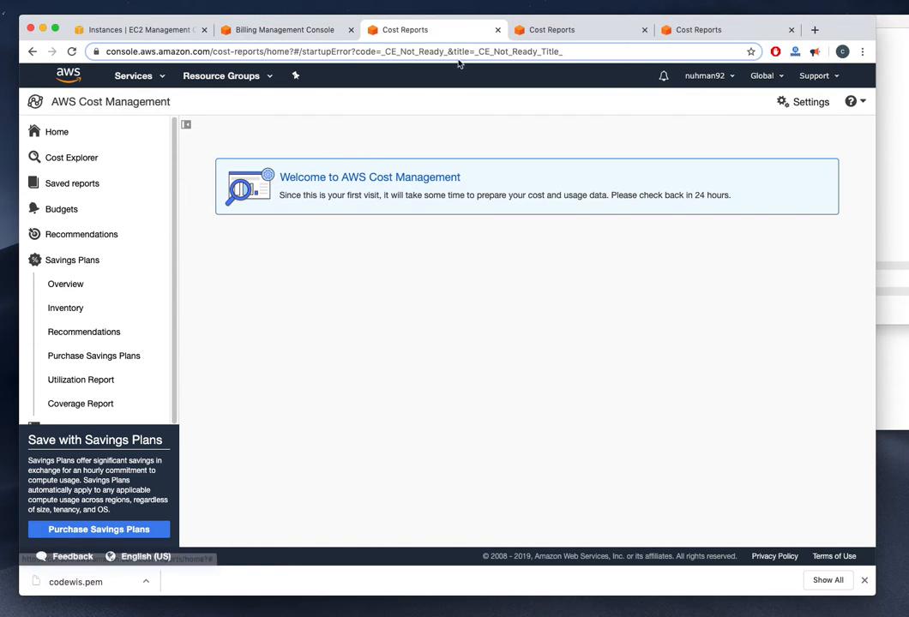
click(304, 33)
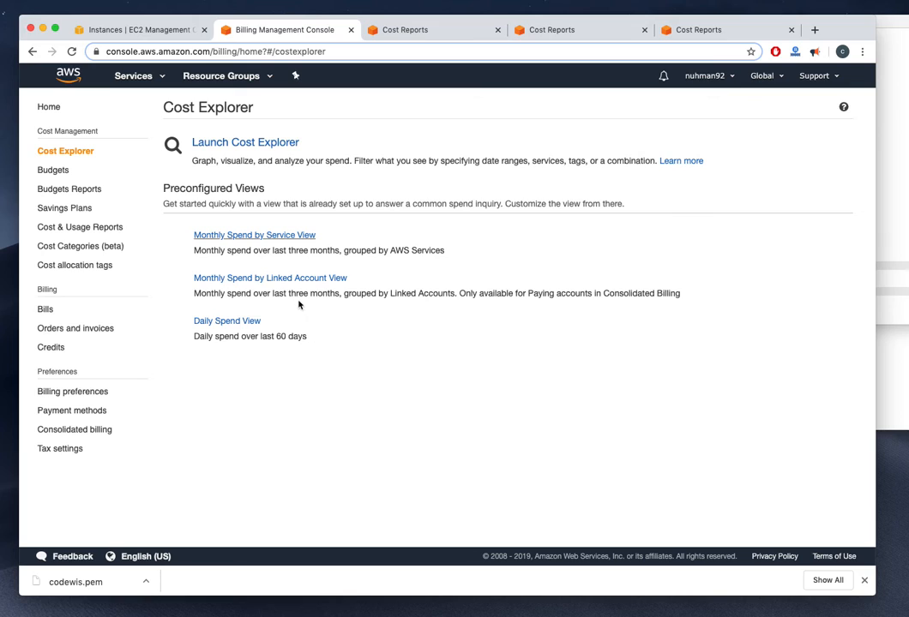
click(257, 324)
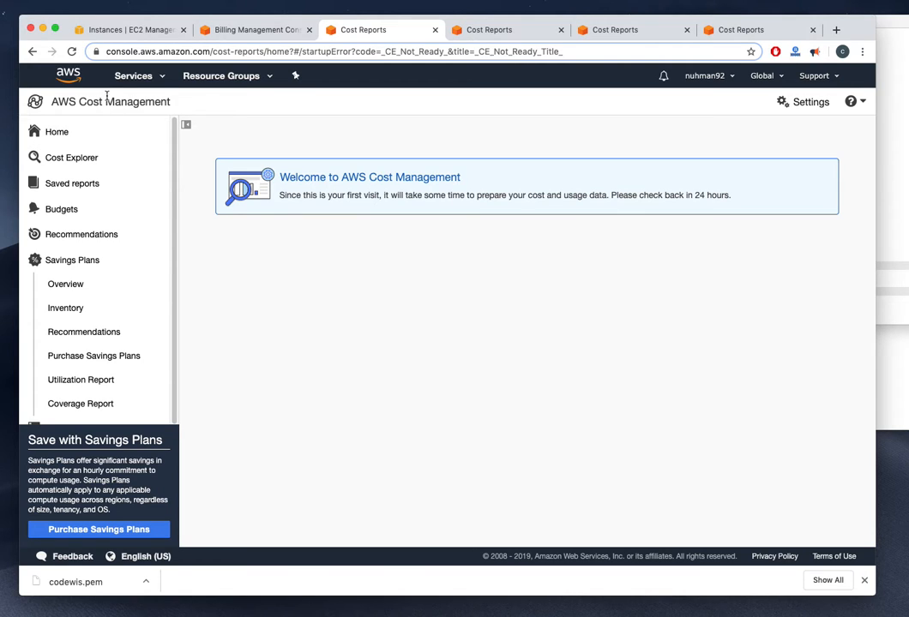
click(162, 83)
click(162, 82)
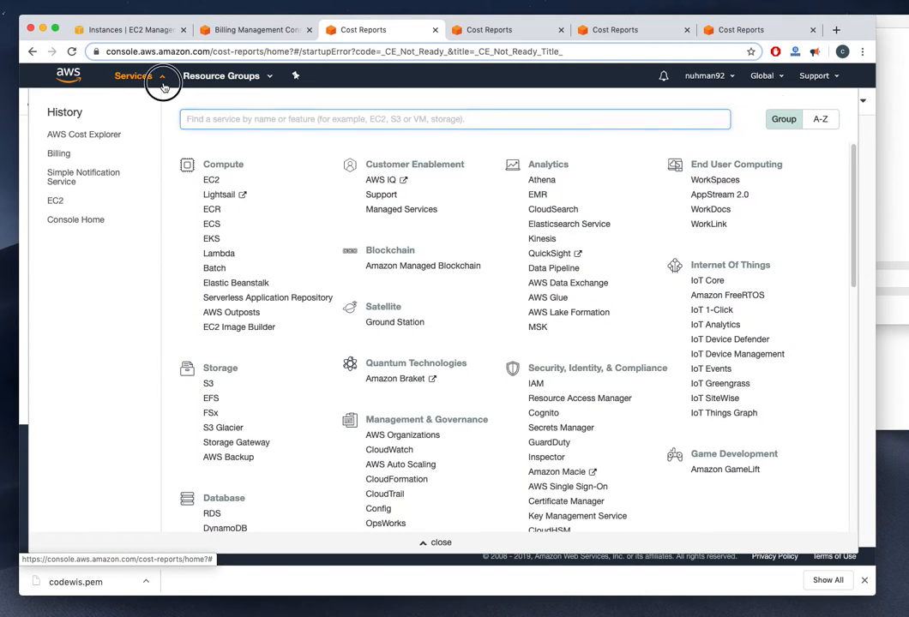
click(108, 31)
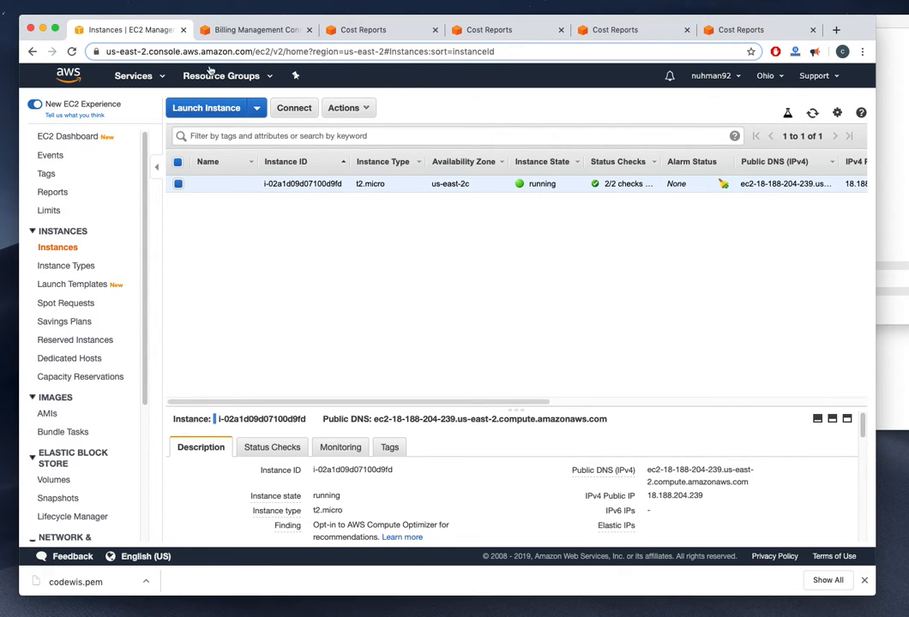
Scroll through the EC2 Dashboard resources, revisit the Cost Explorer tab, and open a blank browser tab
click(83, 138)
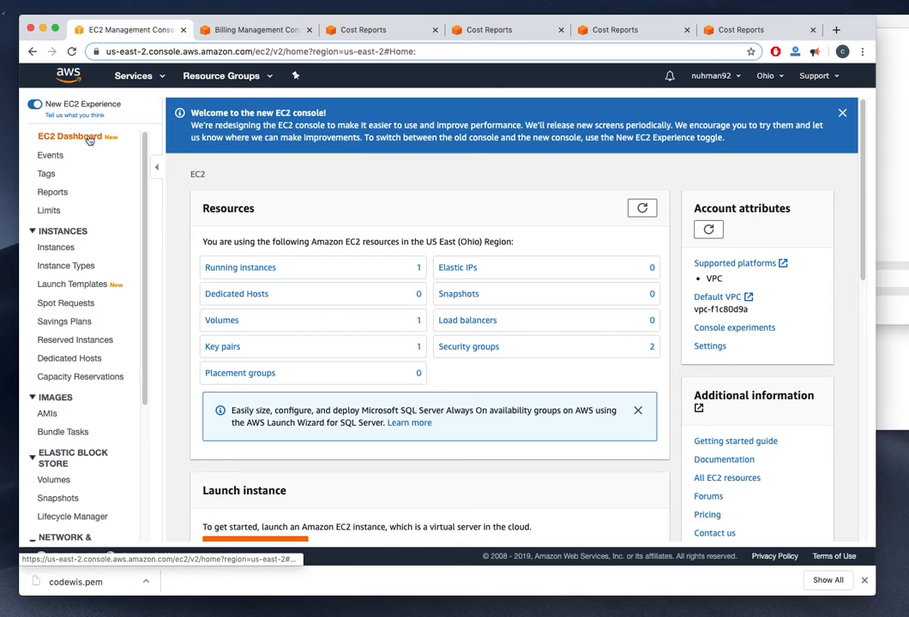
scroll(415, 254, down, 5)
scroll(413, 253, down, 3)
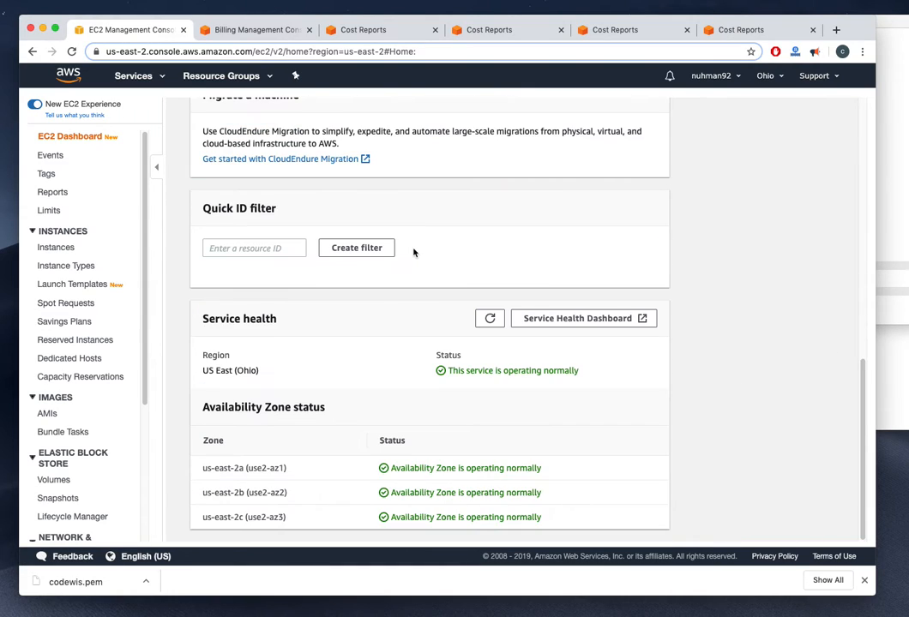
scroll(413, 253, up, 8)
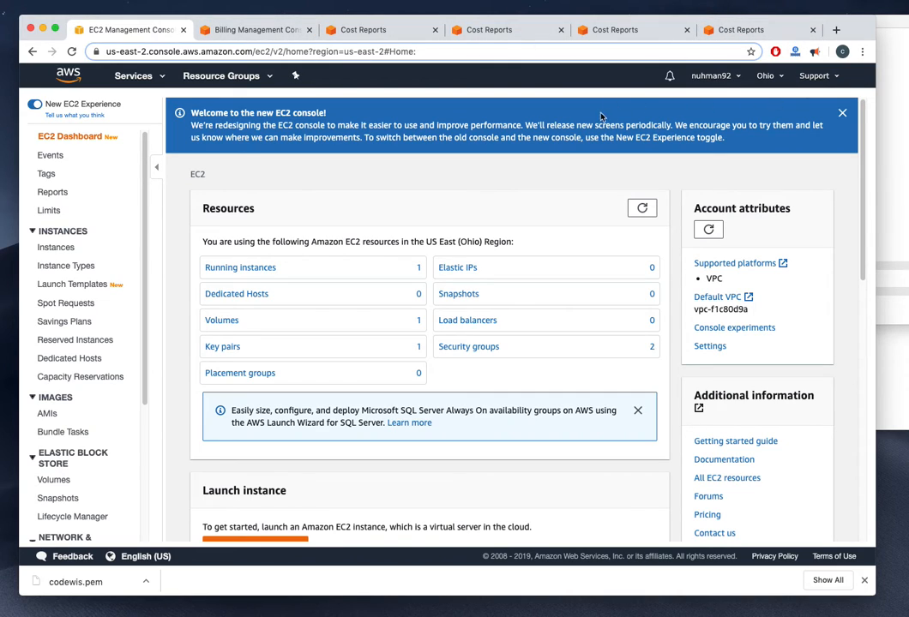
click(250, 29)
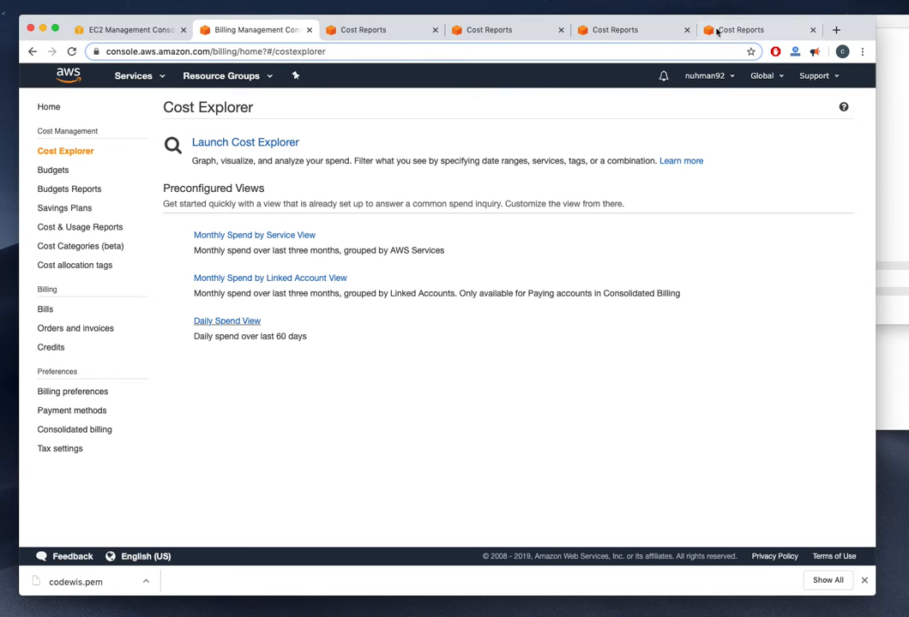
click(835, 29)
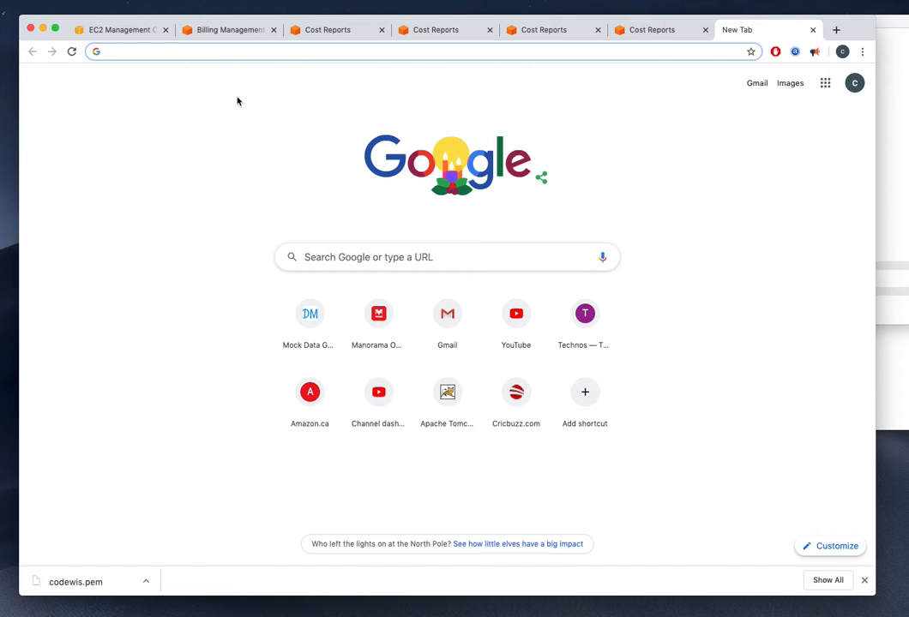
Search Google for 'free tier aws' and open the official AWS Free Tier page
text(free )
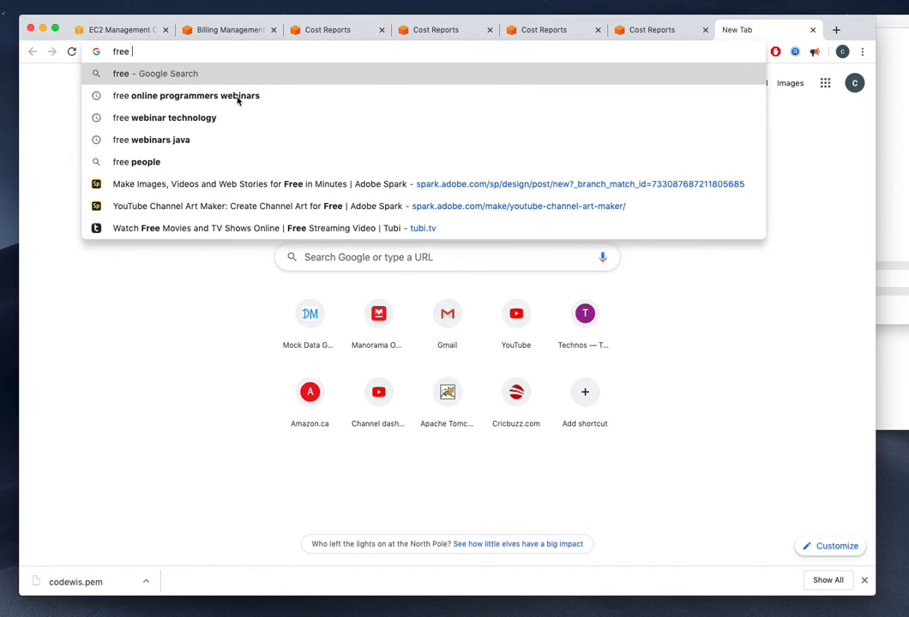
text(tier)
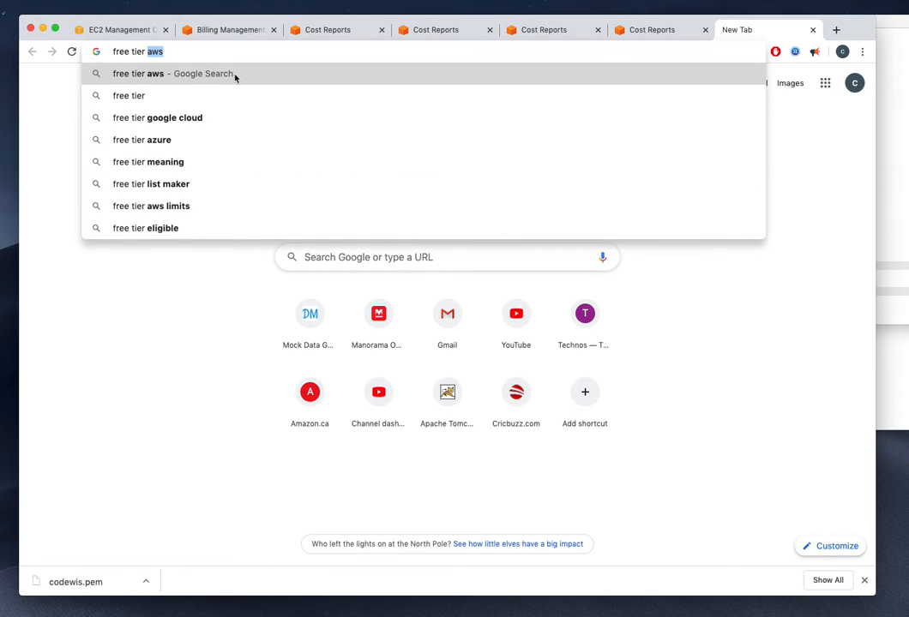
click(233, 74)
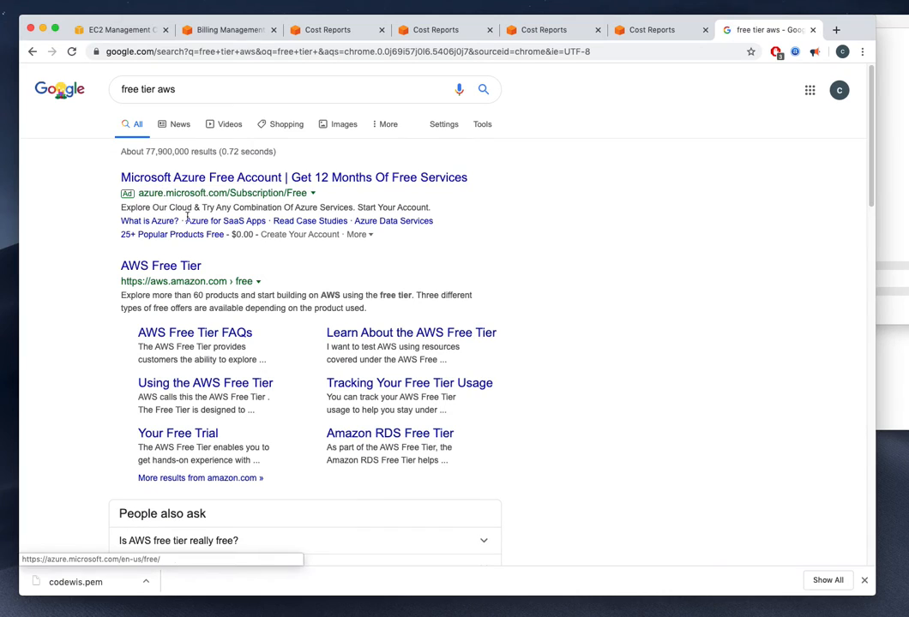
click(177, 266)
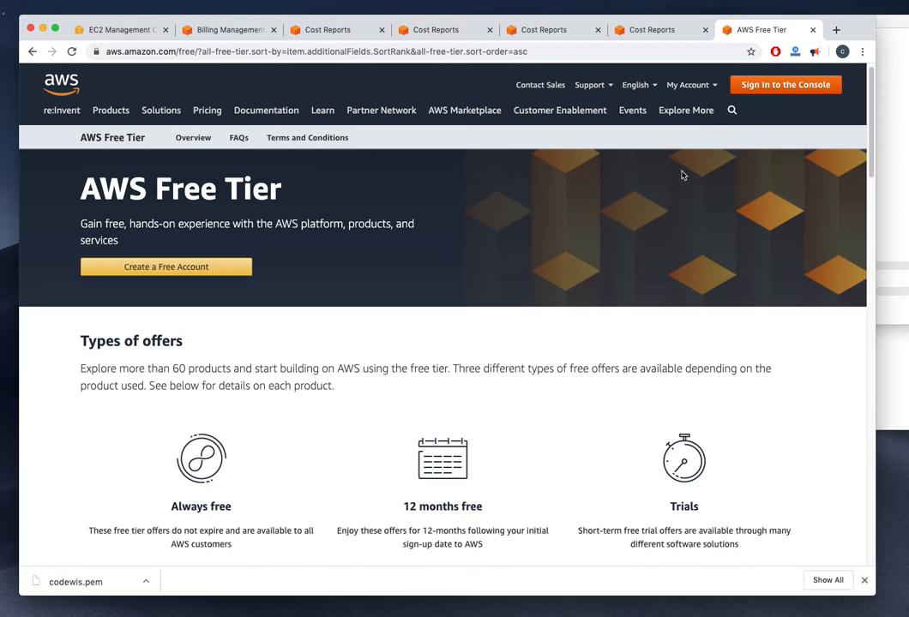
Briefly visit the console, return to the AWS Free Tier page, and copy its URL
click(810, 86)
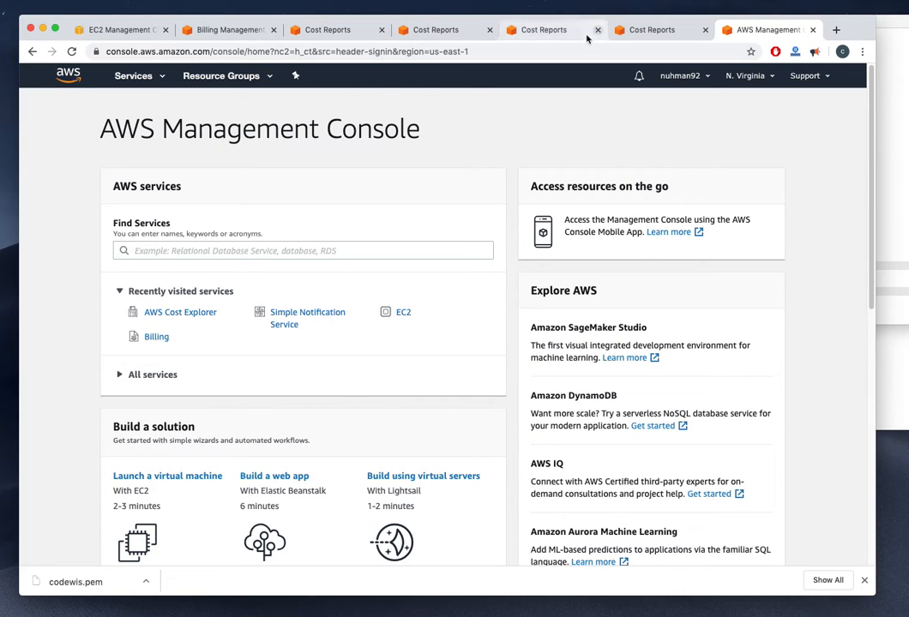
click(30, 51)
click(157, 51)
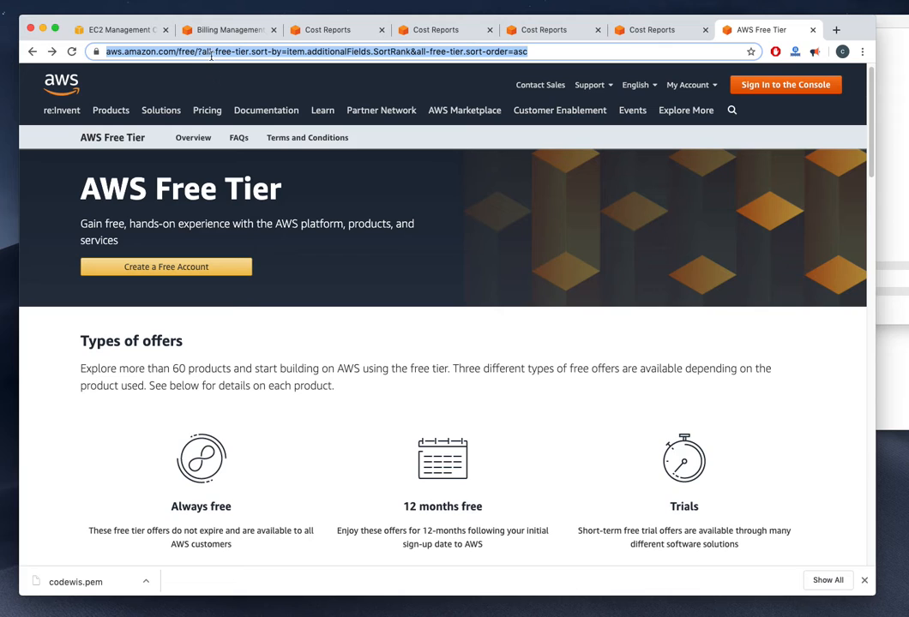
right_click(176, 52)
click(197, 128)
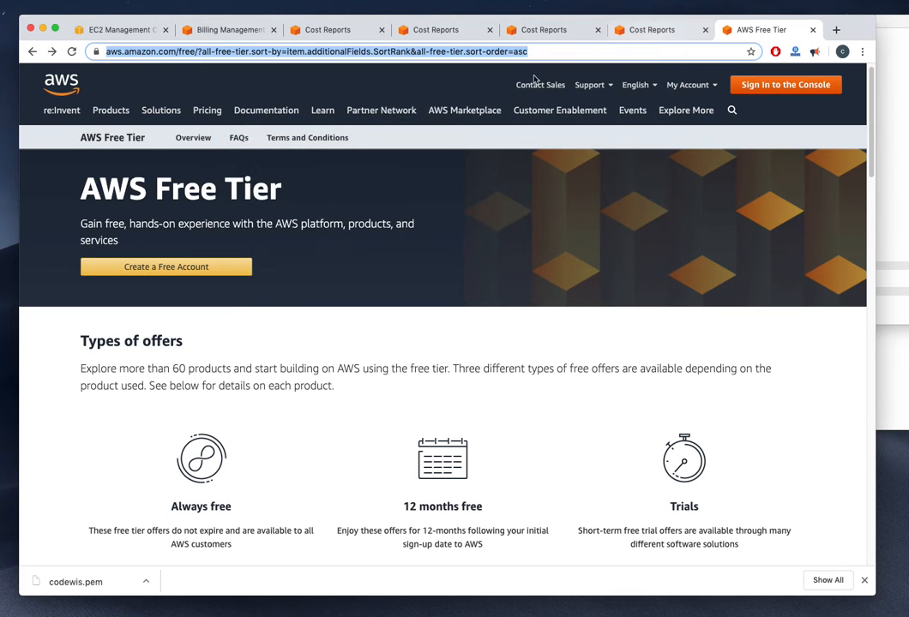
Reach the console home and try searching the services list for 'free'
click(739, 85)
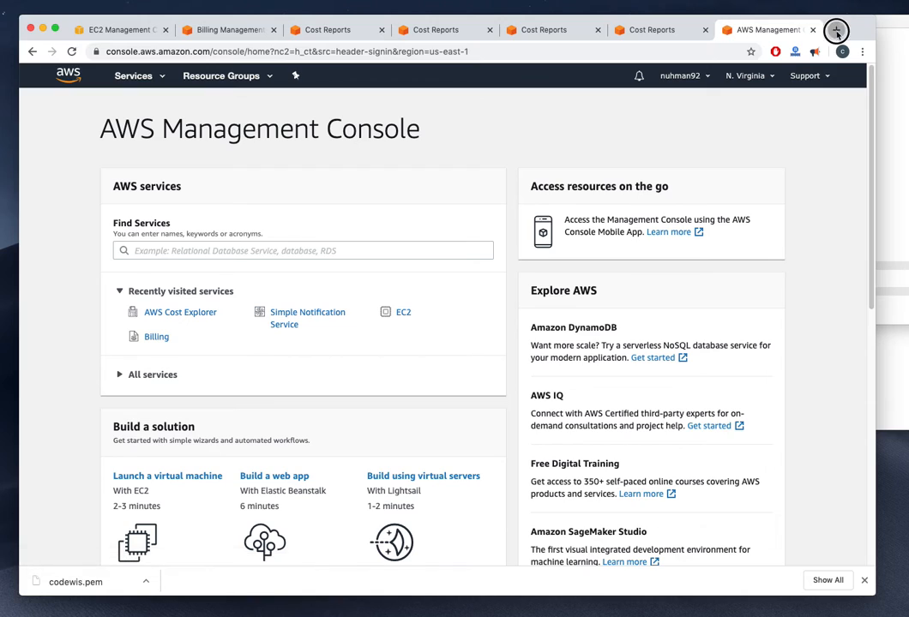
click(836, 30)
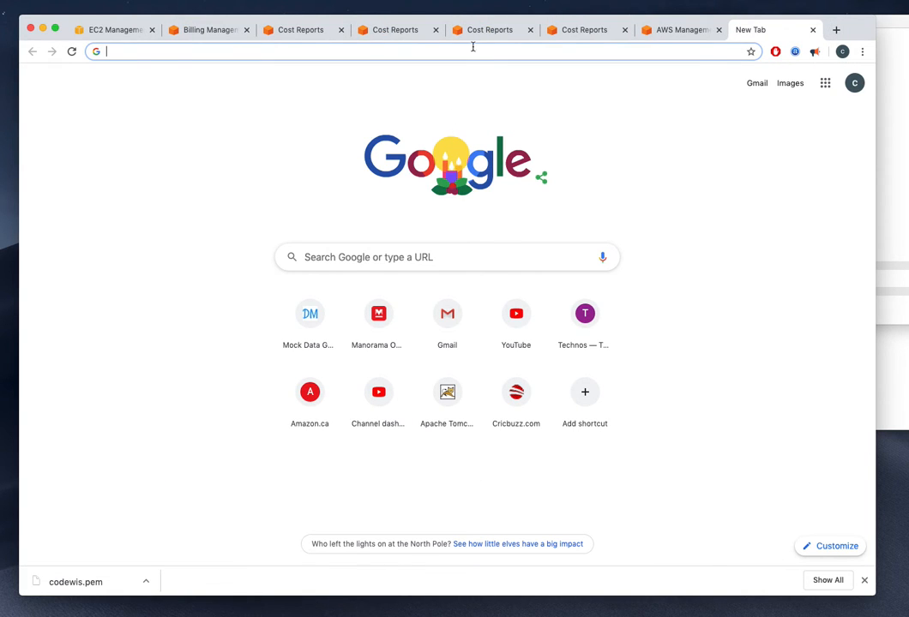
click(677, 30)
scroll(446, 291, down, 10)
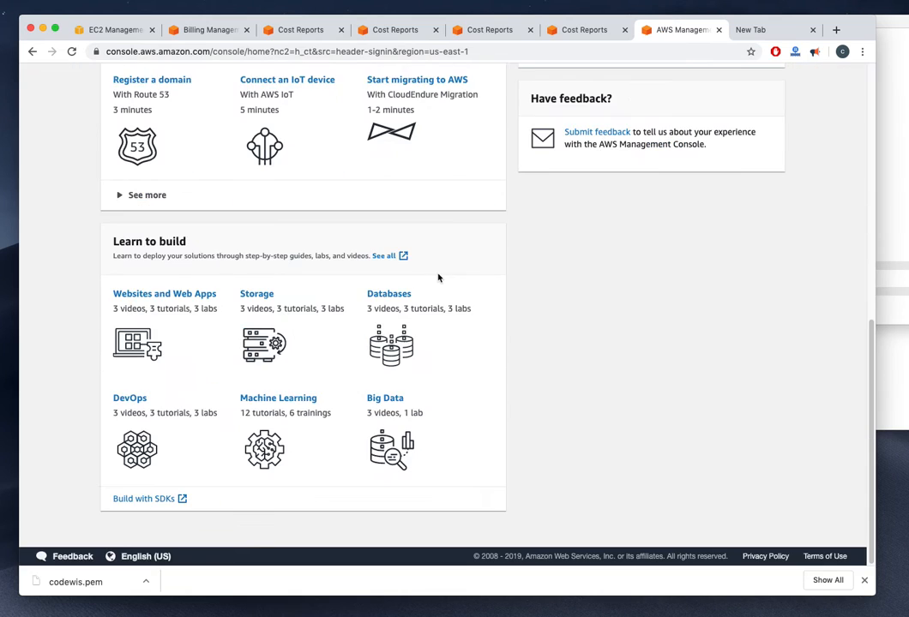
scroll(437, 277, up, 10)
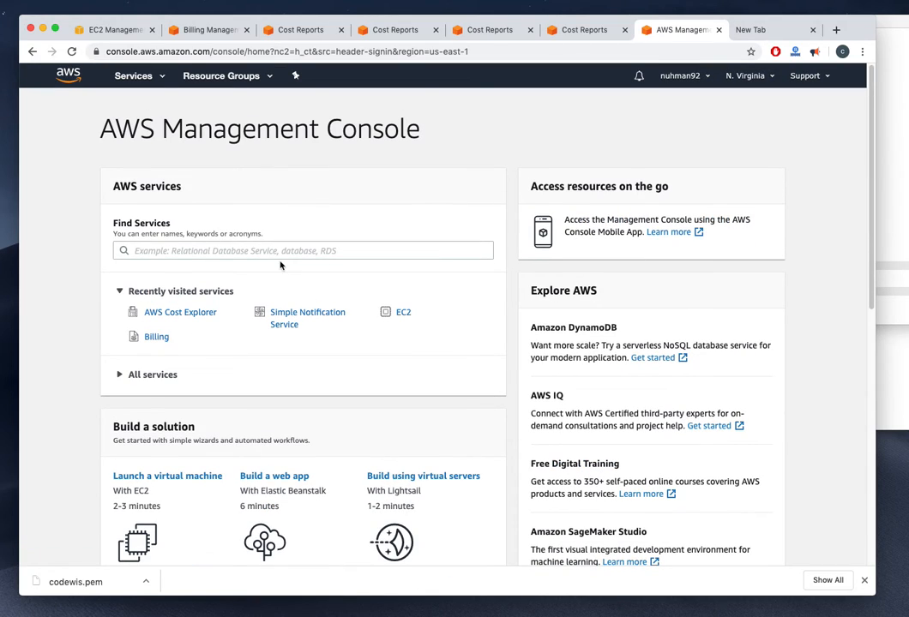
click(293, 251)
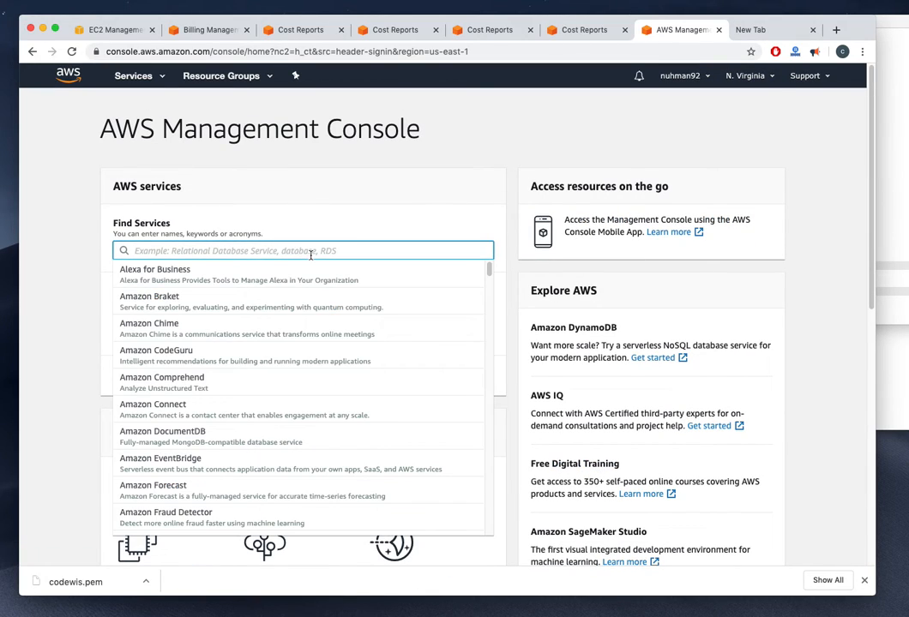
text(free)
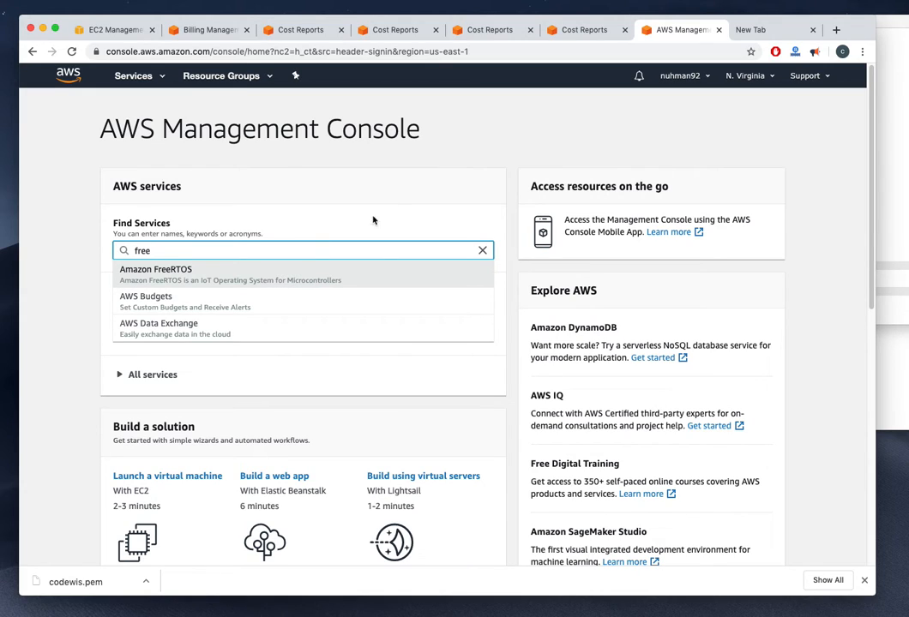
click(421, 91)
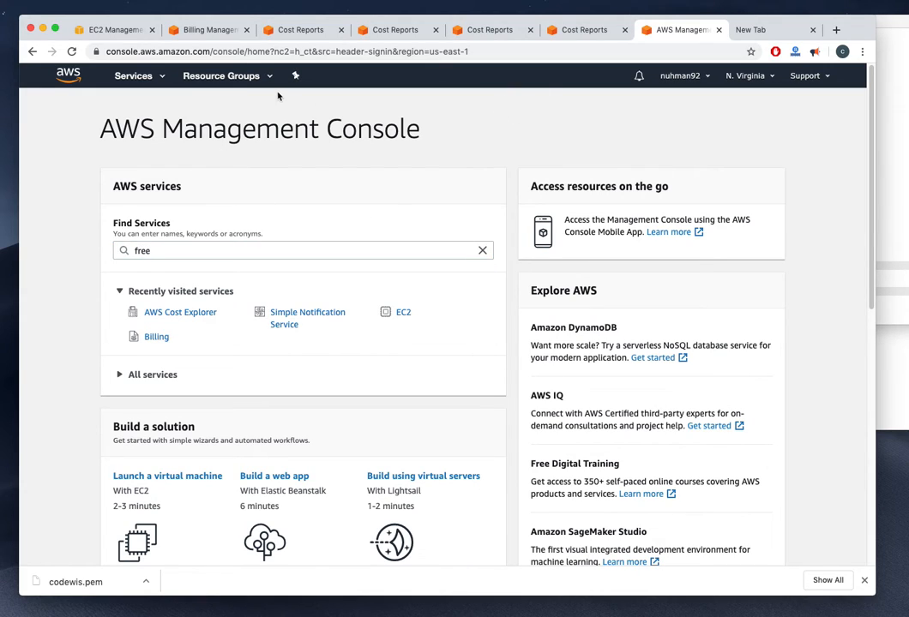
Open AWS Budgets from the full services list under AWS Cost Management
click(130, 69)
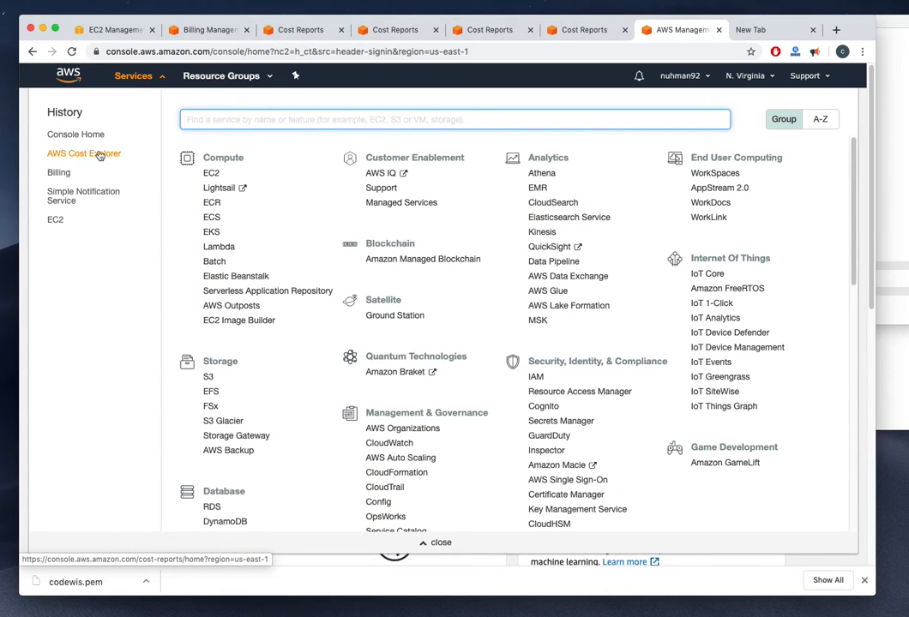
scroll(498, 238, down, 10)
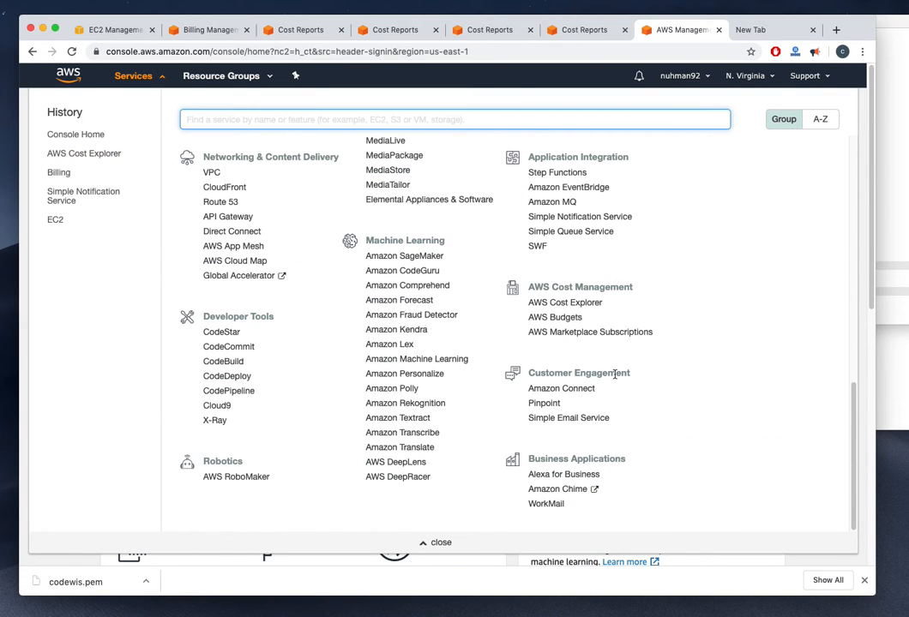
click(554, 317)
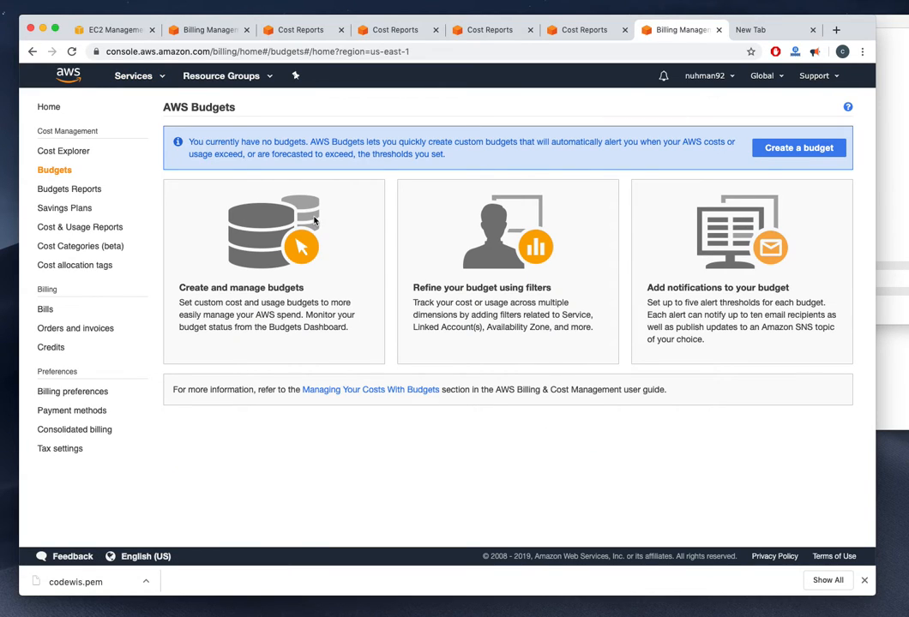
Glance at the guide on managing costs with budgets, then go to Cost & Usage Reports
click(431, 390)
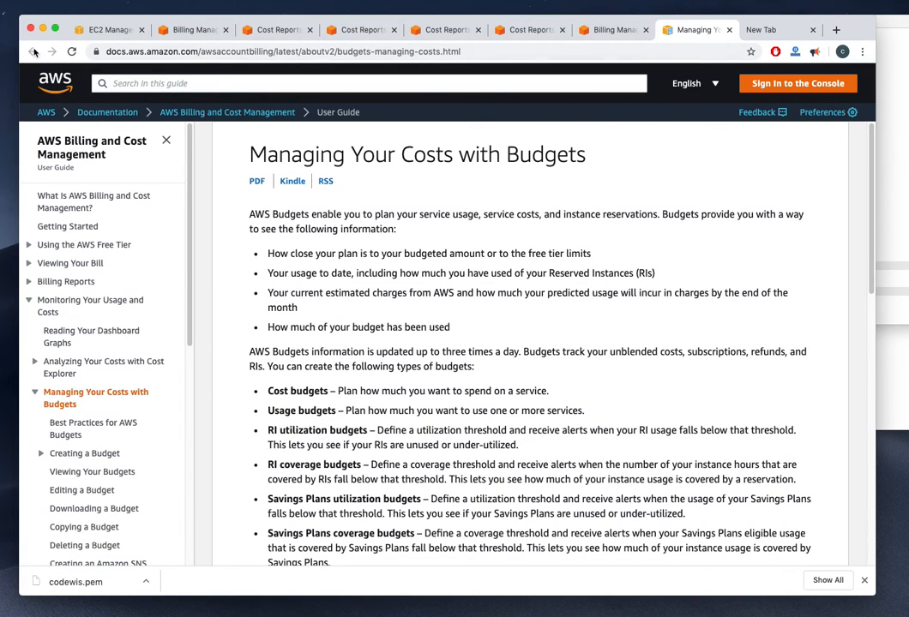
click(609, 32)
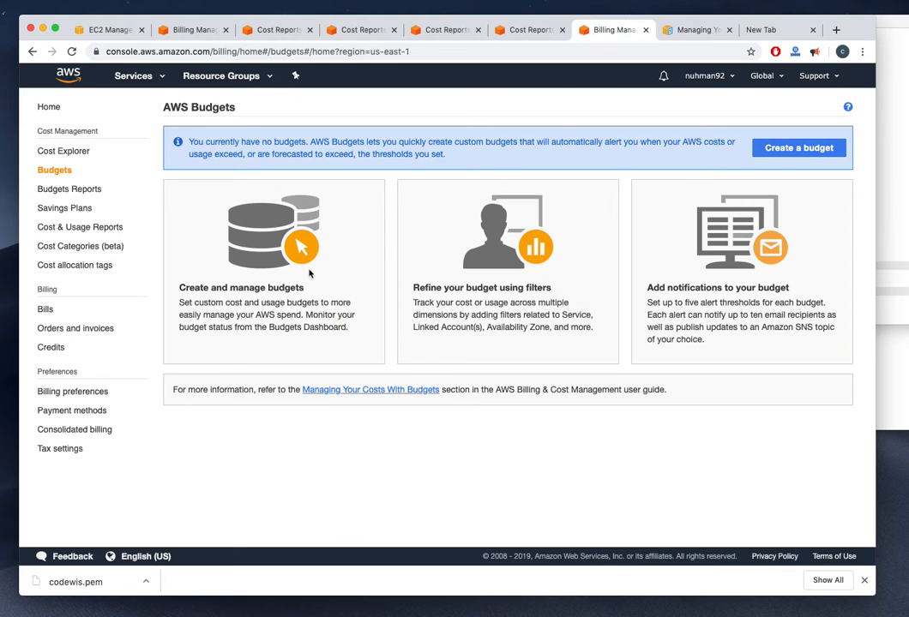
click(72, 227)
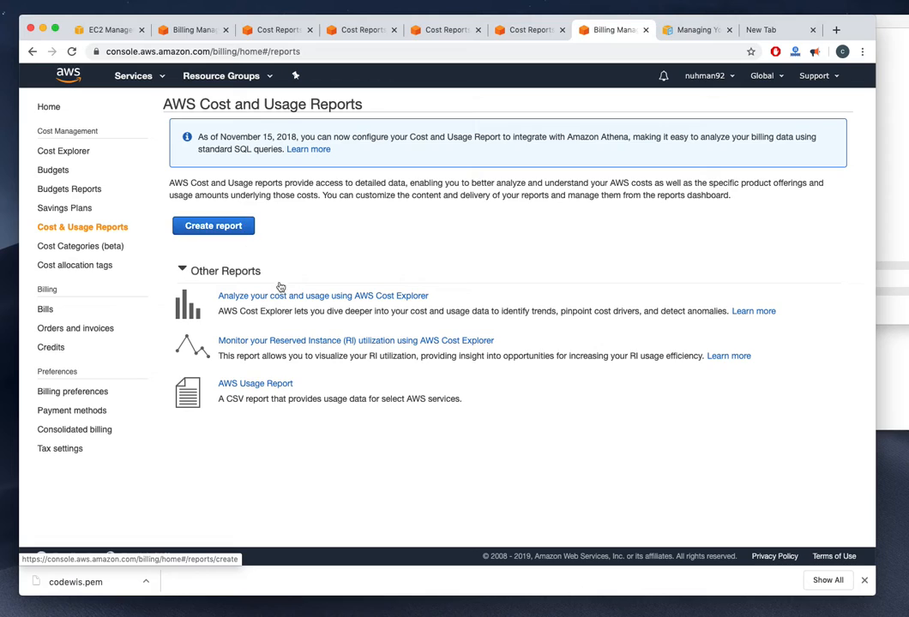
Check the services listed in the AWS Usage Report download form, then move to Cost Explorer
click(258, 384)
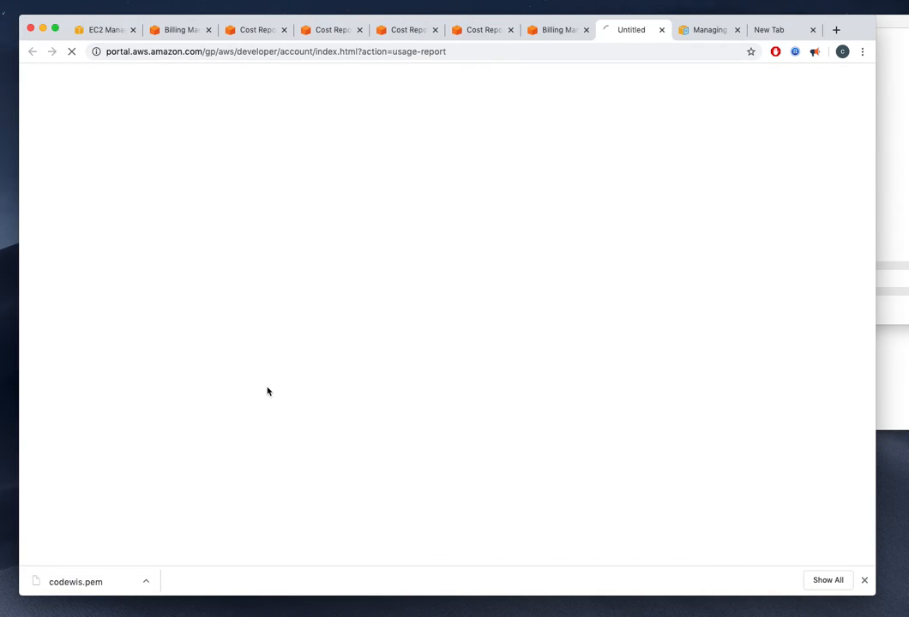
click(554, 31)
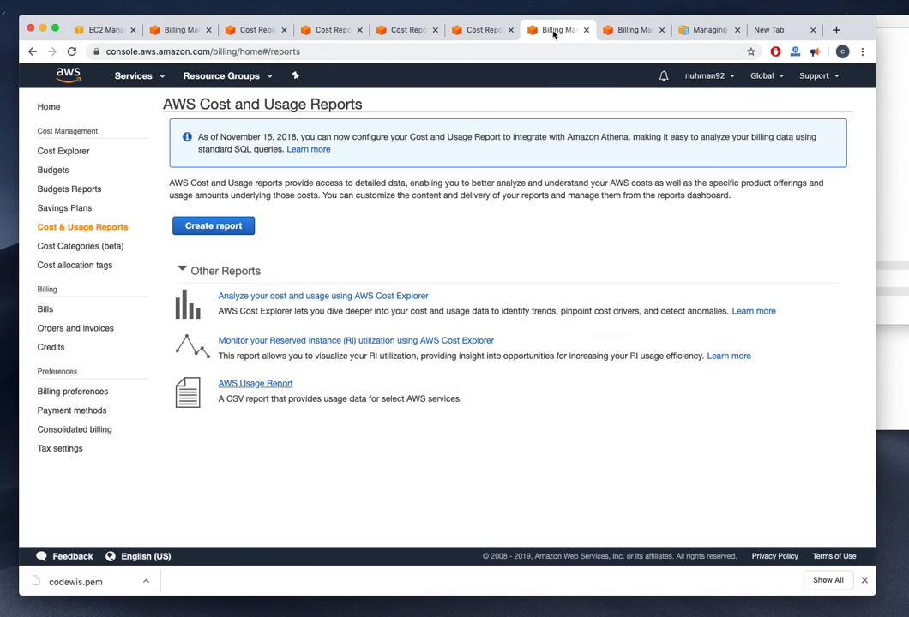
click(610, 34)
click(355, 156)
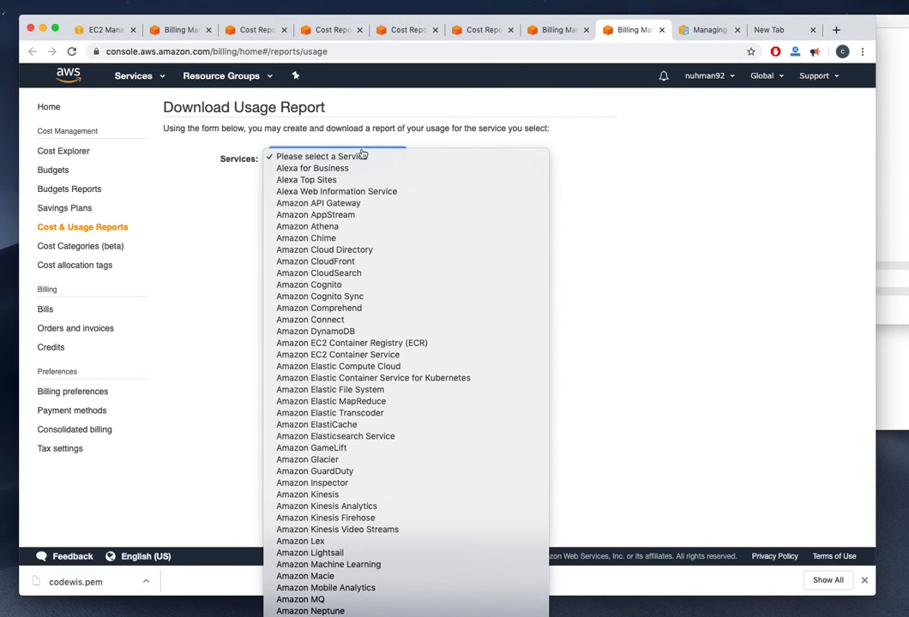
click(629, 135)
click(561, 30)
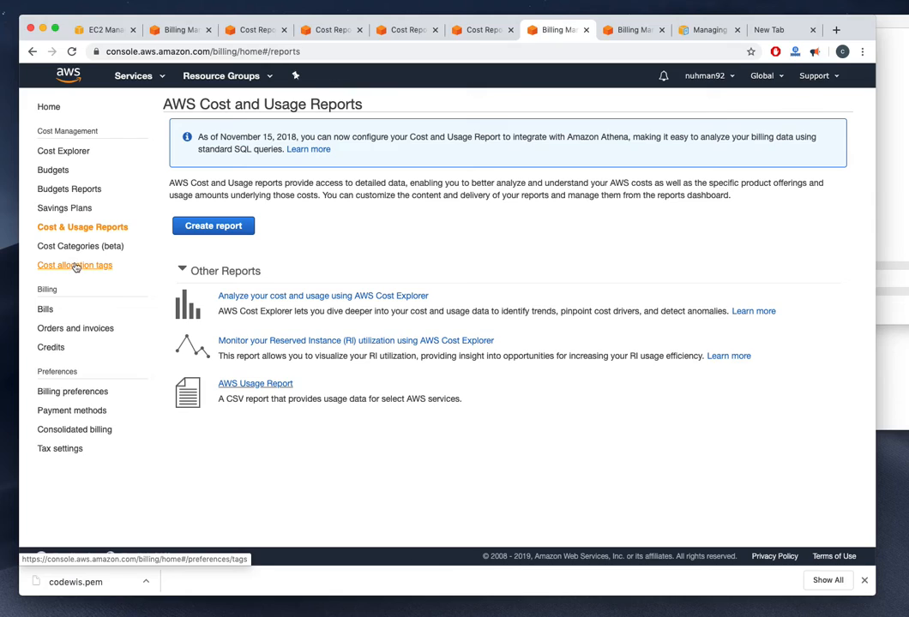
click(60, 152)
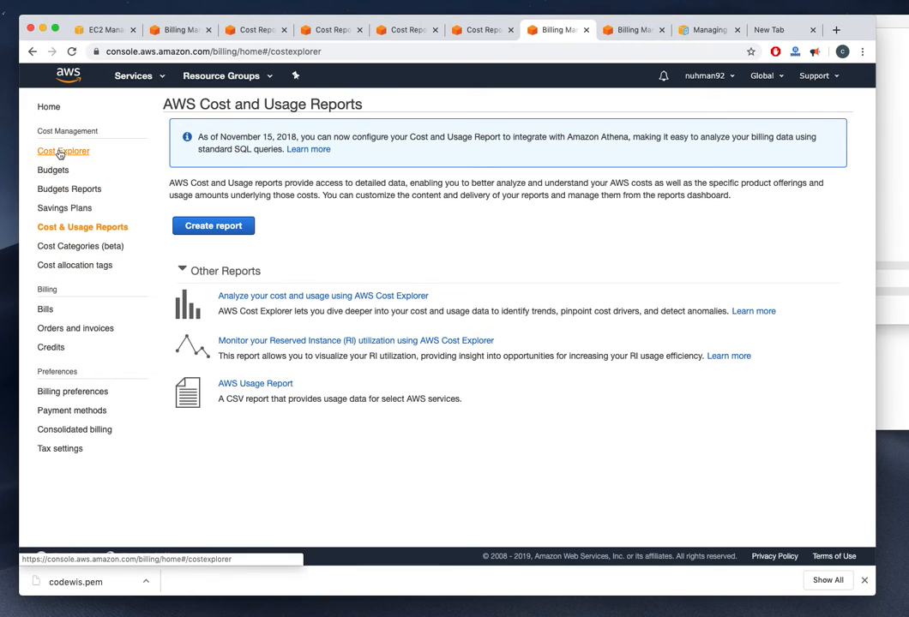
Launch Cost Explorer in a new tab, then go to My Billing Dashboard from the account menu
click(235, 142)
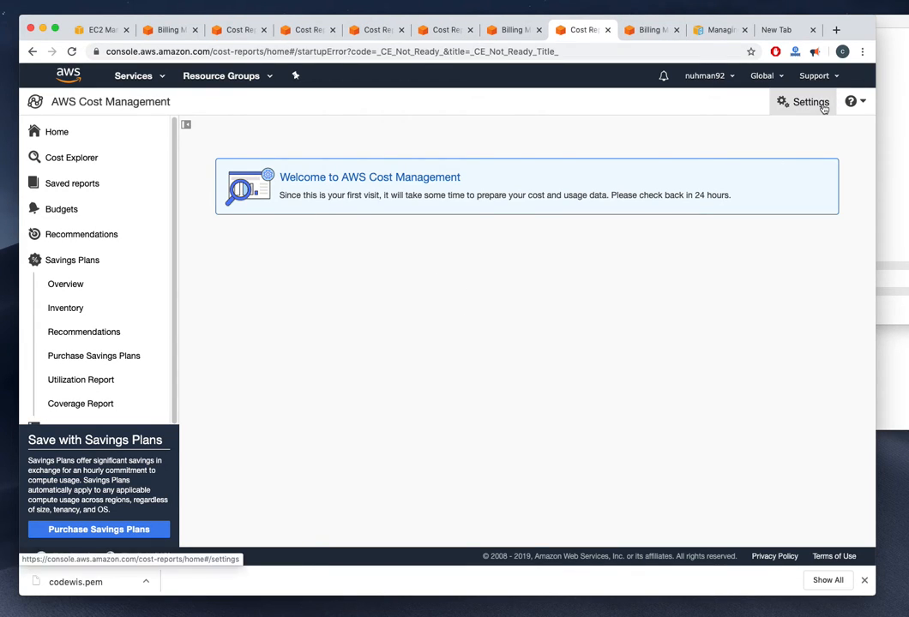
click(730, 81)
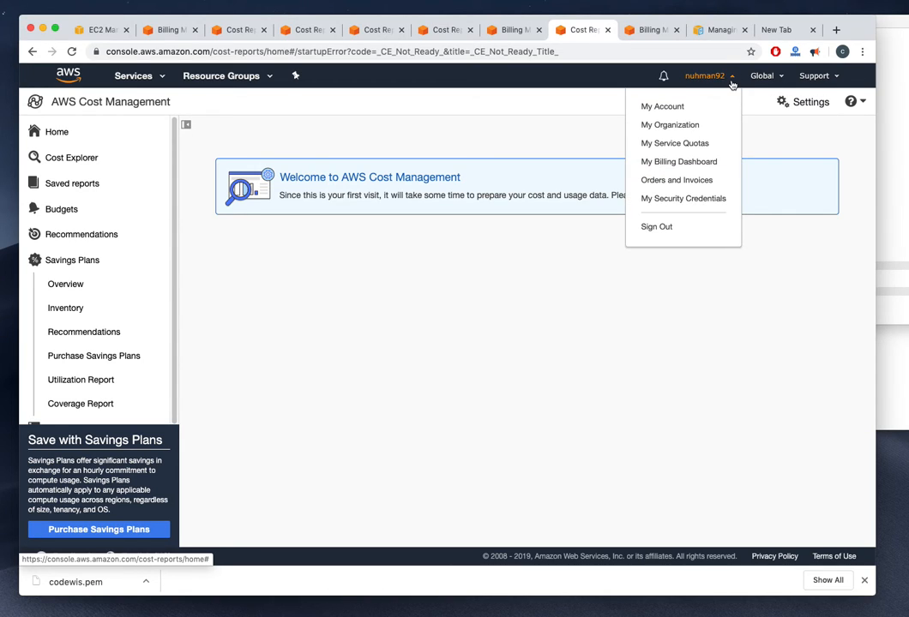
click(664, 162)
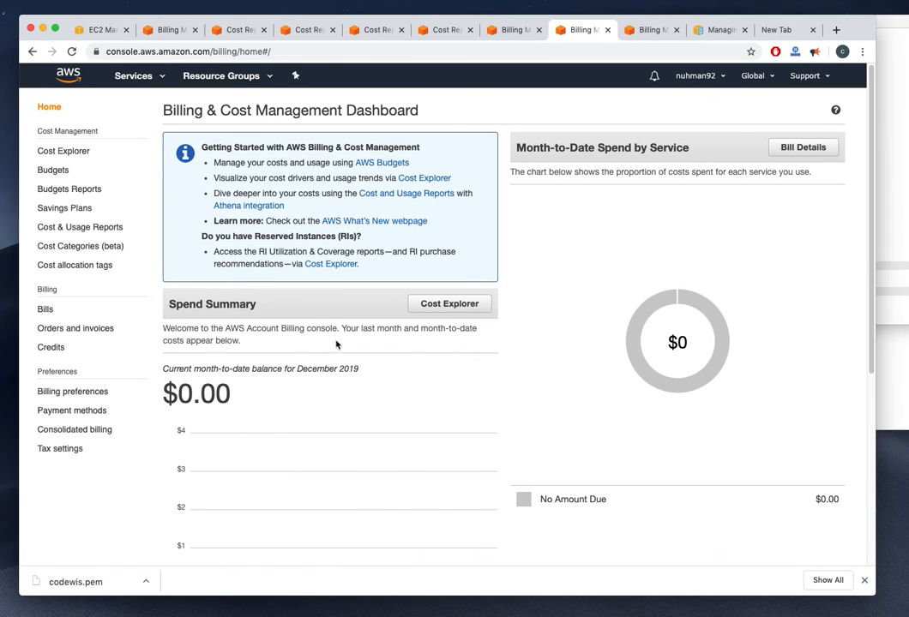
Open the AWS Free Usage Tier alert link in a new tab and switch to it
scroll(336, 344, down, 5)
scroll(337, 343, down, 2)
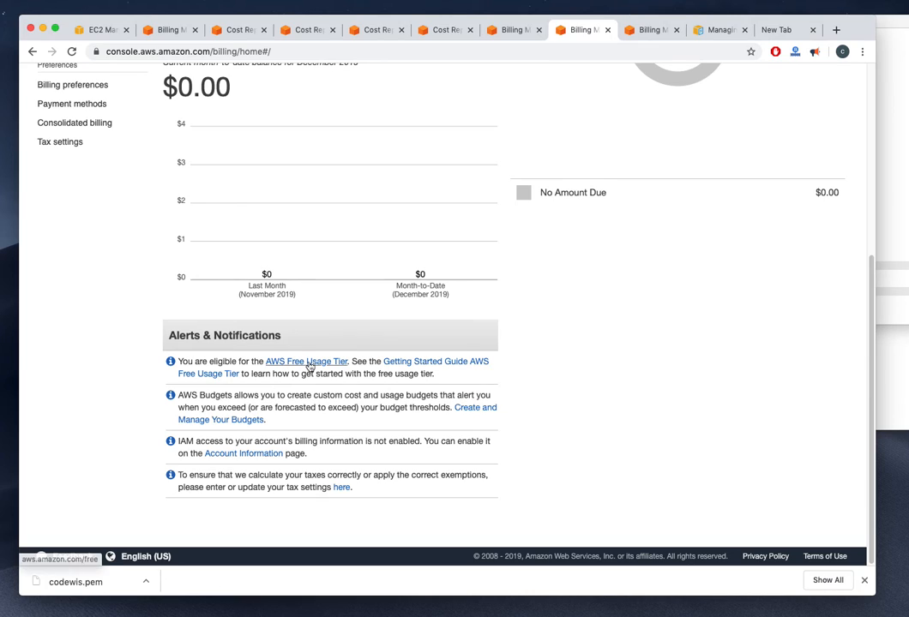
right_click(326, 362)
click(381, 367)
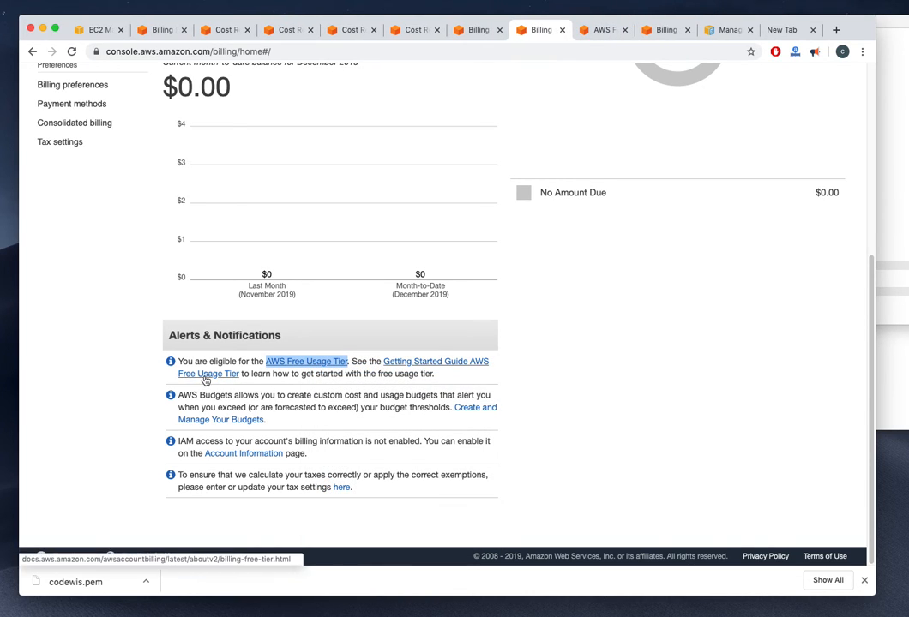
scroll(206, 381, up, 5)
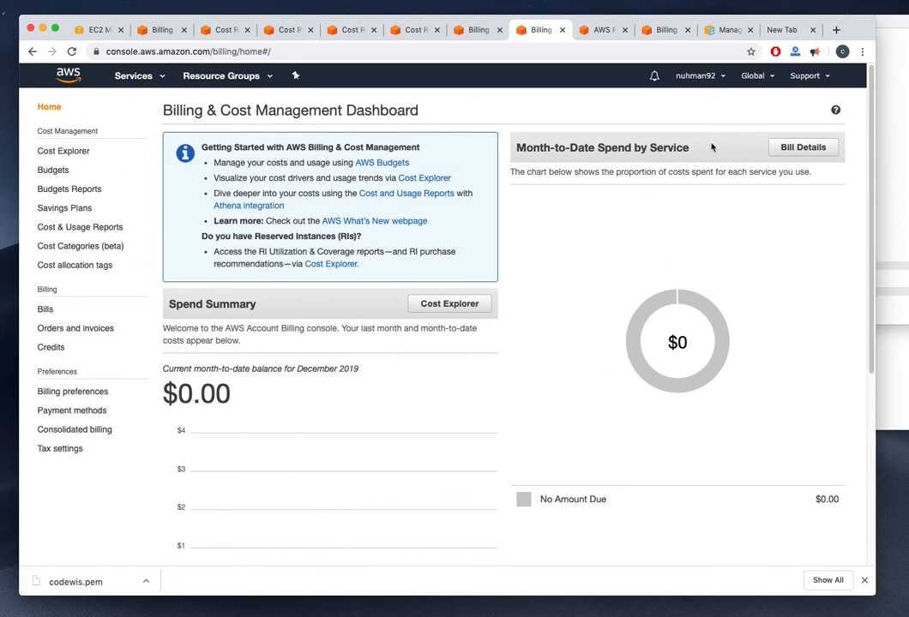
click(602, 31)
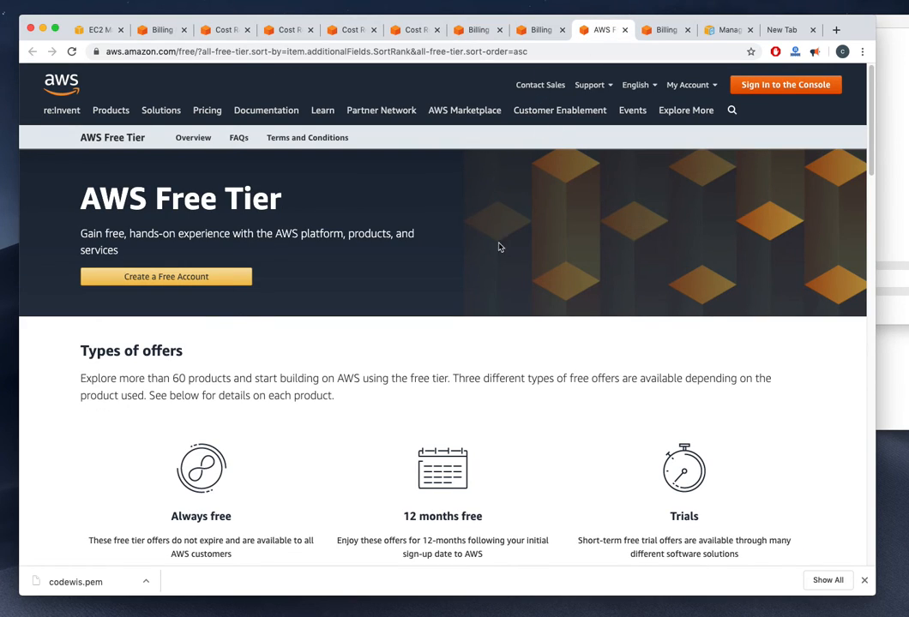
Scroll through the Free Tier product cards for EC2, S3 and RDS limits, then return to the Billing tab
scroll(499, 245, down, 5)
scroll(488, 280, up, 2)
scroll(487, 280, down, 3)
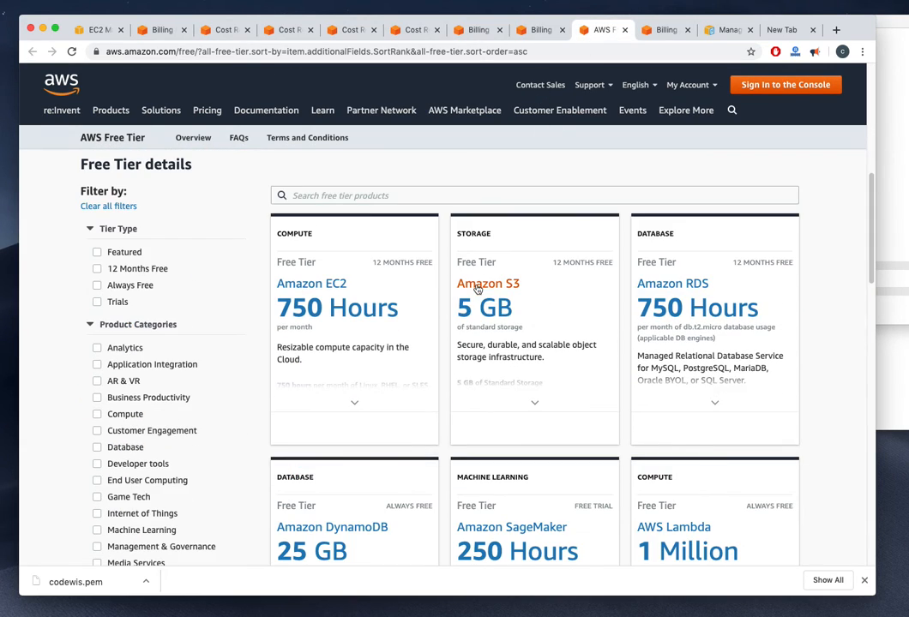
mouse_move(315, 239)
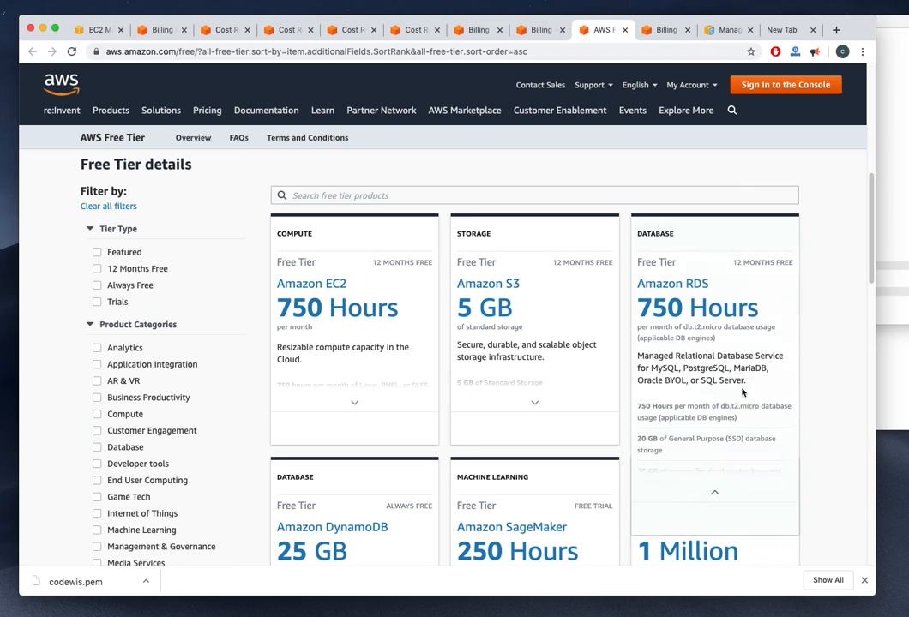
scroll(742, 392, down, 3)
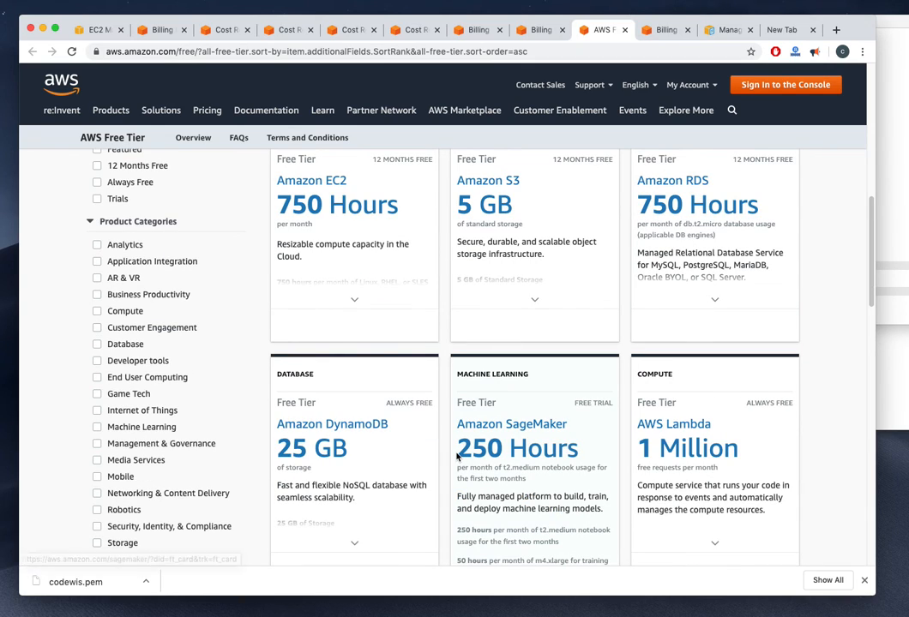
click(528, 37)
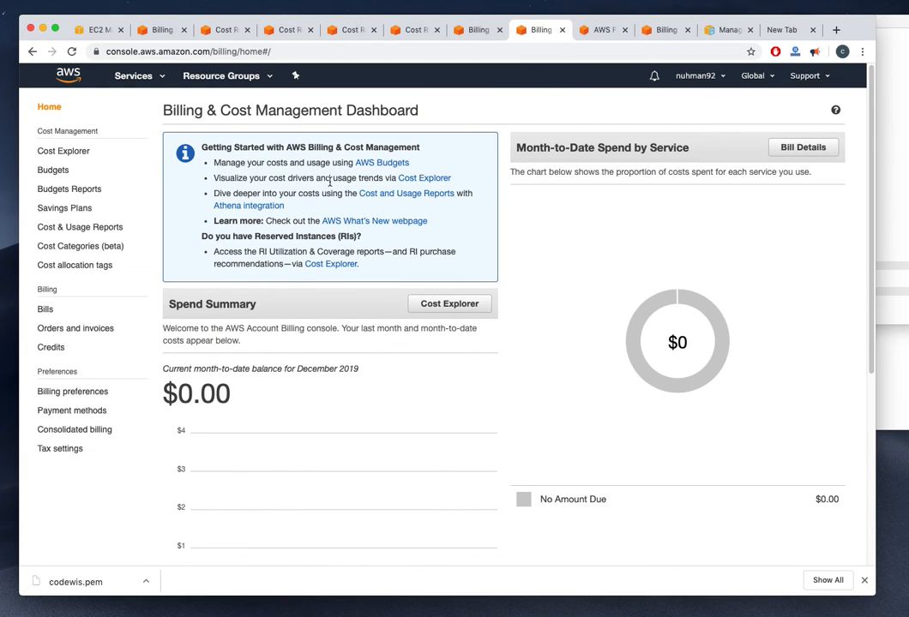
Briefly revisit Cost and Usage Reports and Cost Explorer, then open the AWS Free Usage Tier link in the dashboard tab
click(407, 193)
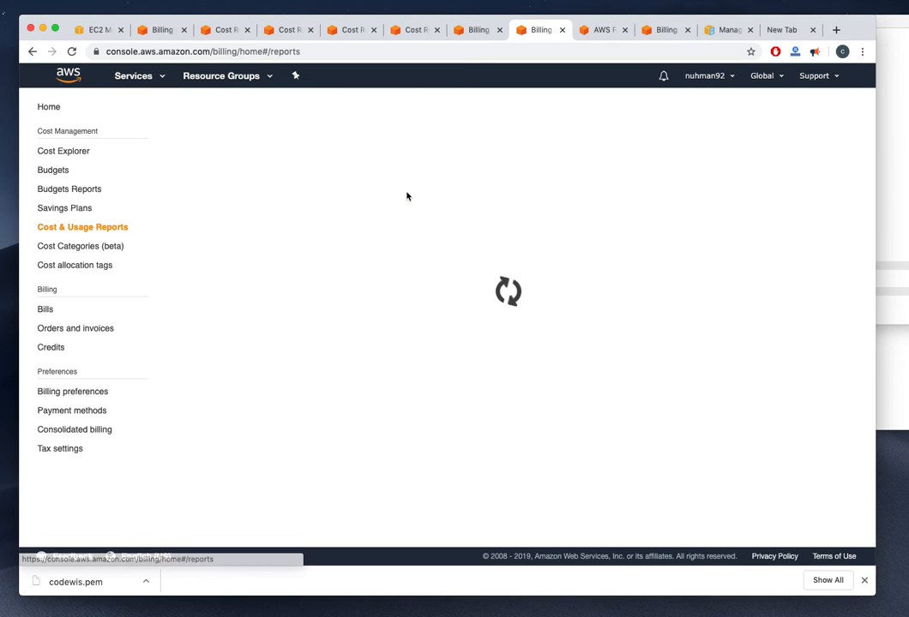
click(29, 51)
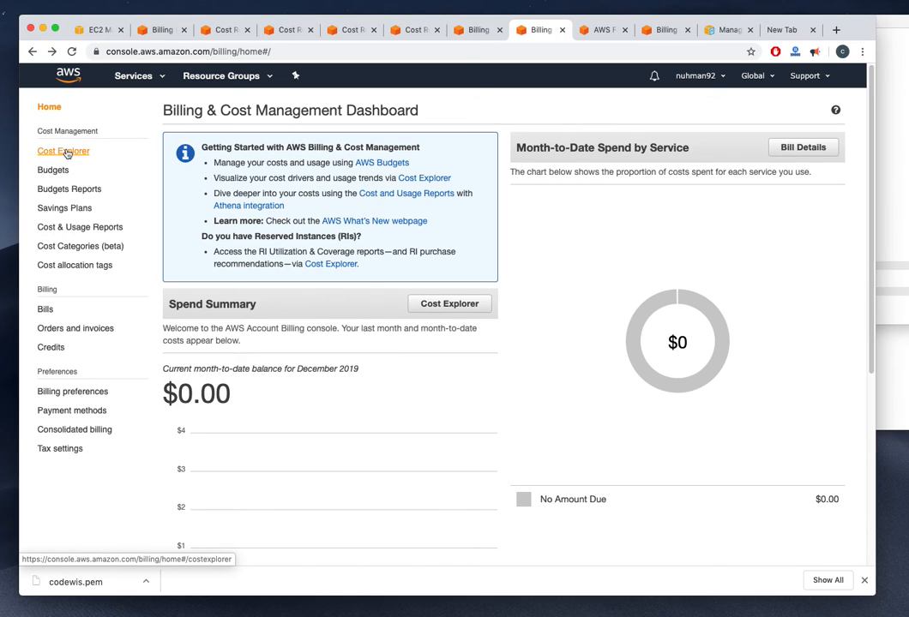
click(65, 151)
click(32, 52)
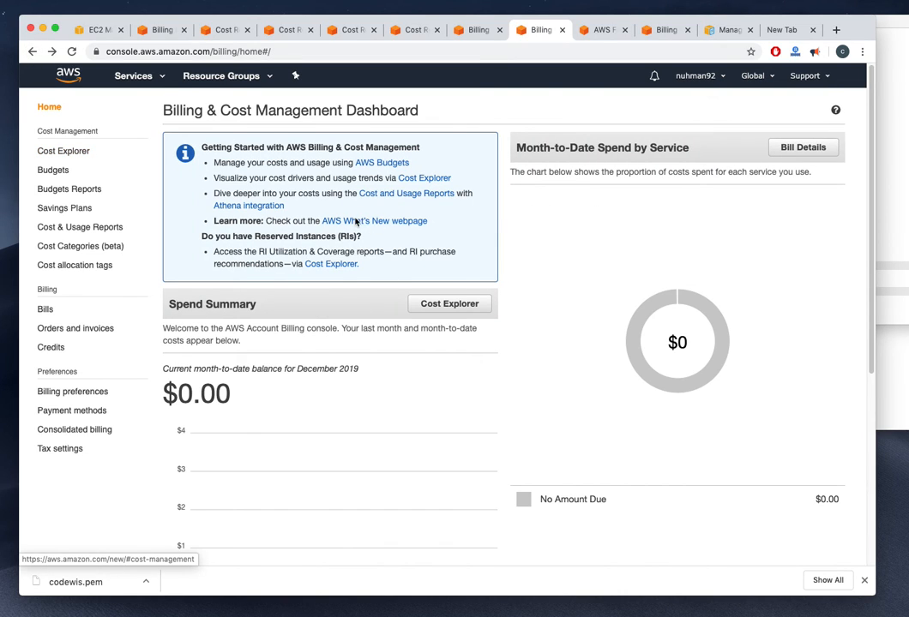
scroll(356, 393, down, 5)
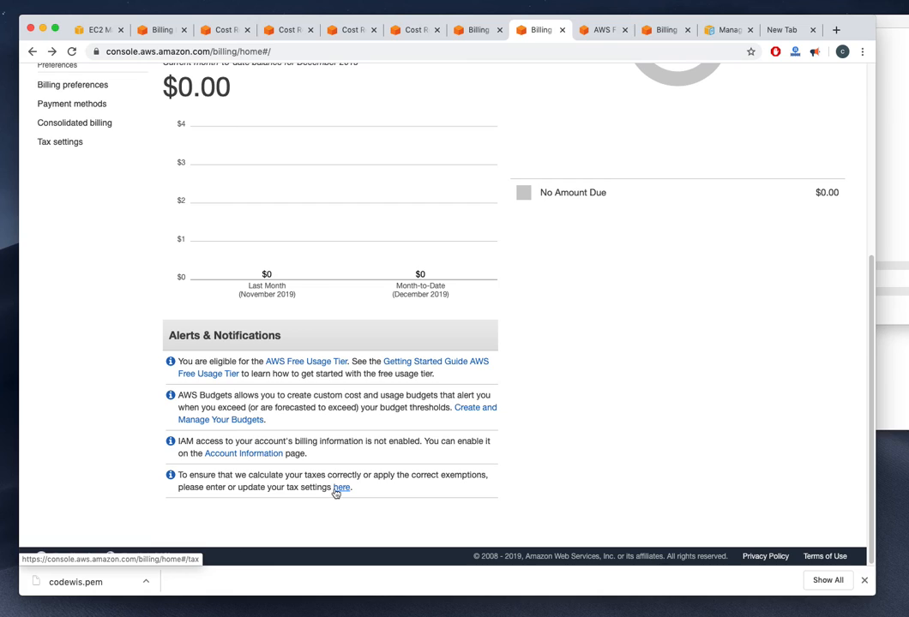
click(305, 363)
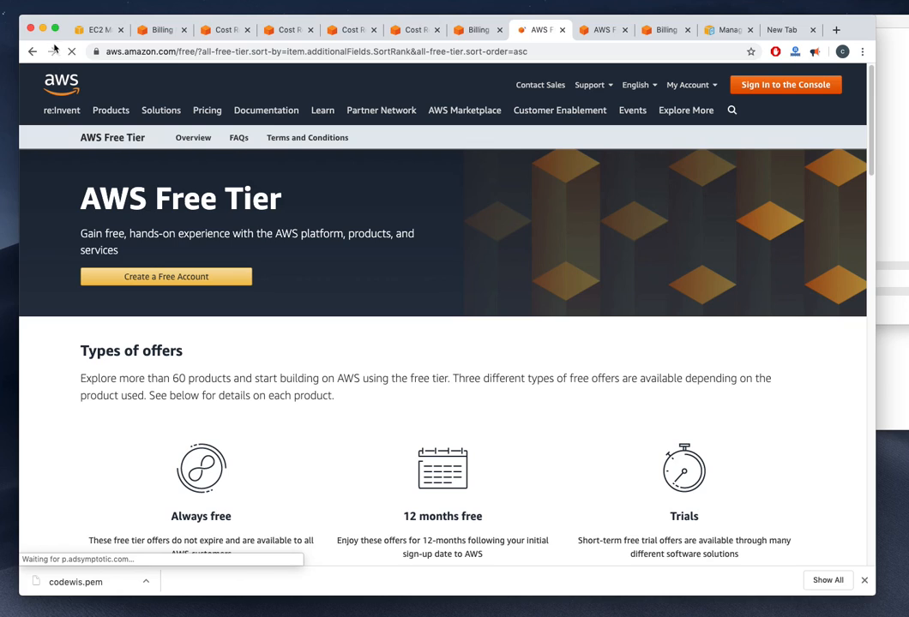
Reopen and reload the AWS Free Tier page, scrolling to the DynamoDB, SageMaker and Lambda offers
click(34, 52)
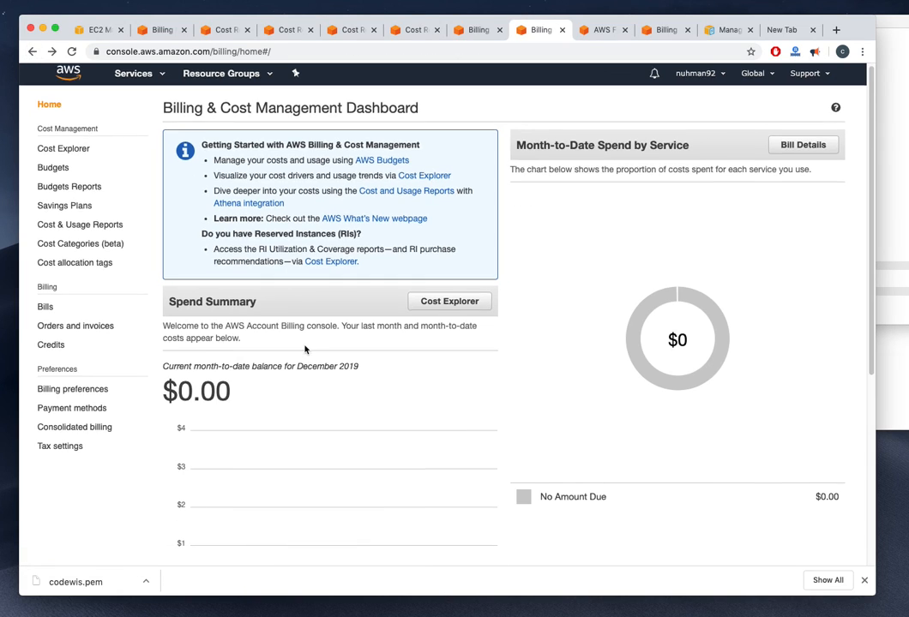
scroll(310, 394, down, 5)
click(420, 362)
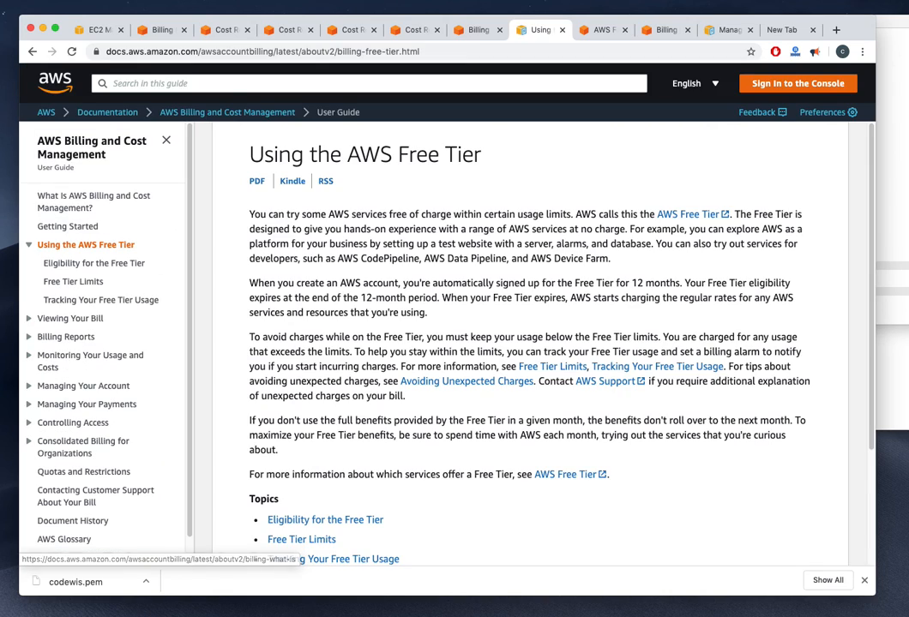
click(33, 51)
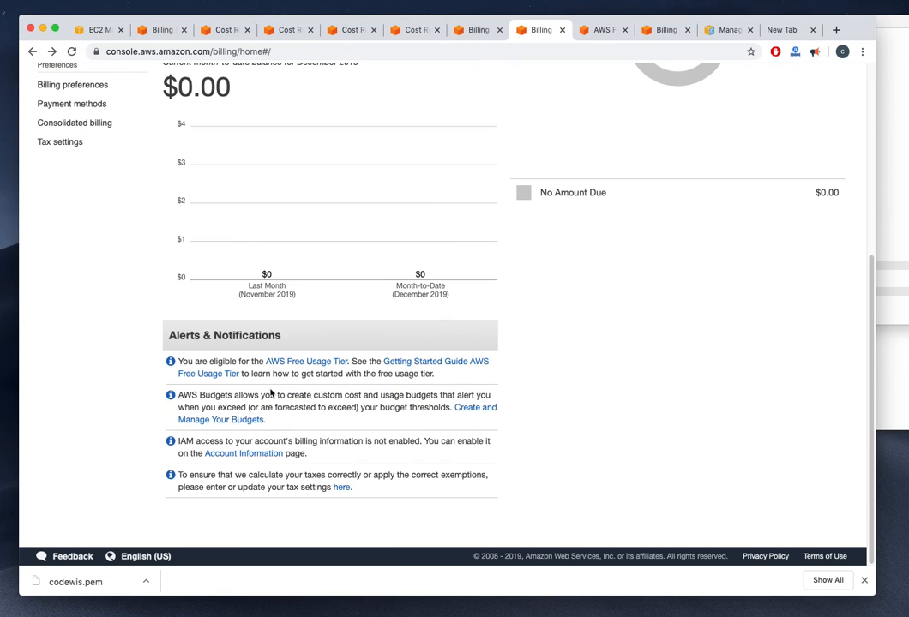
click(297, 363)
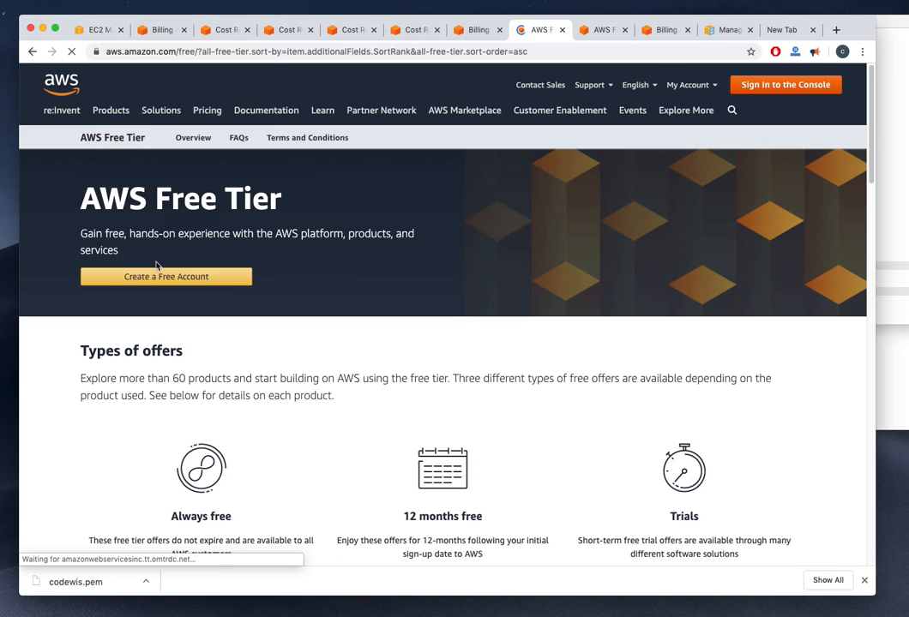
click(114, 139)
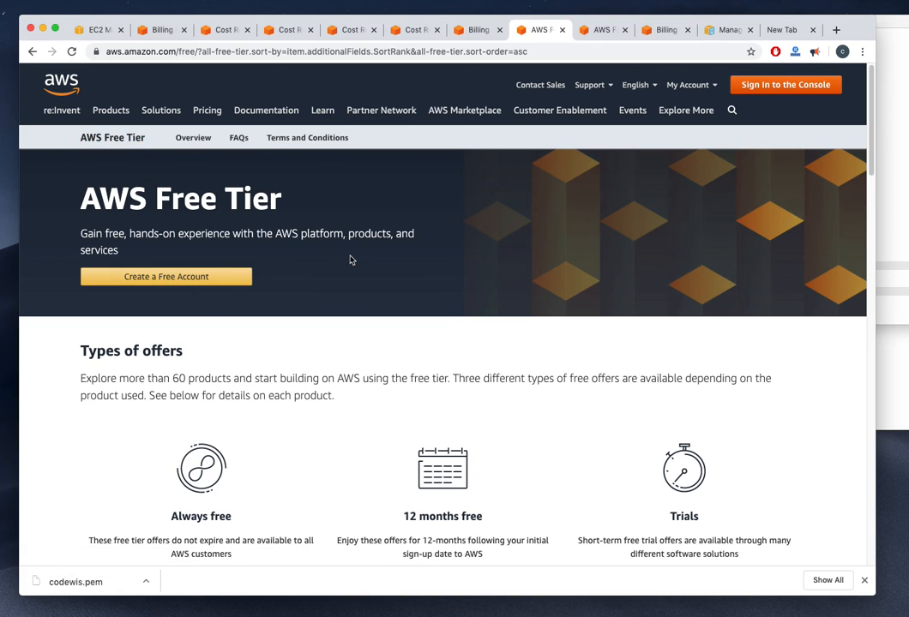
scroll(350, 260, down, 2)
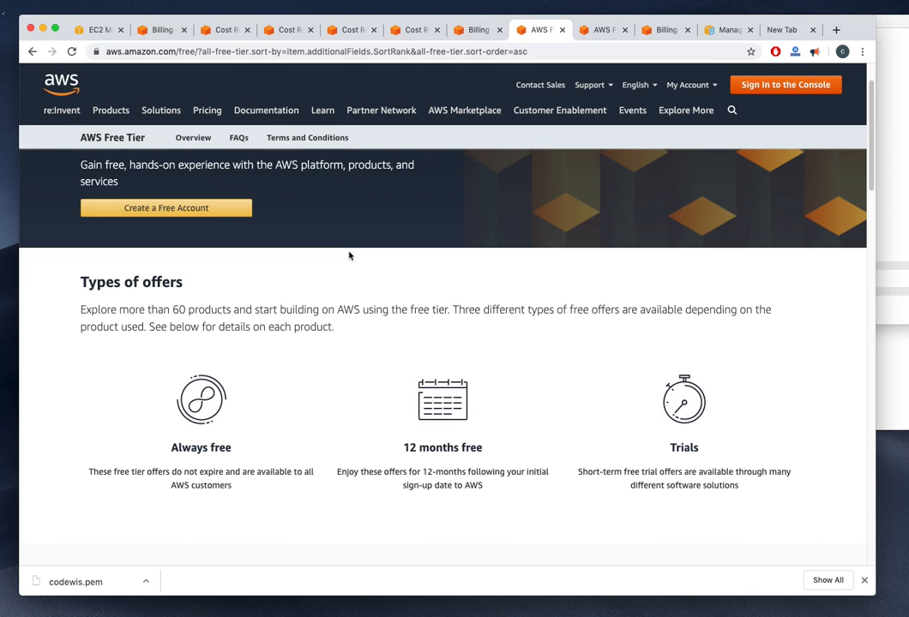
scroll(349, 255, down, 10)
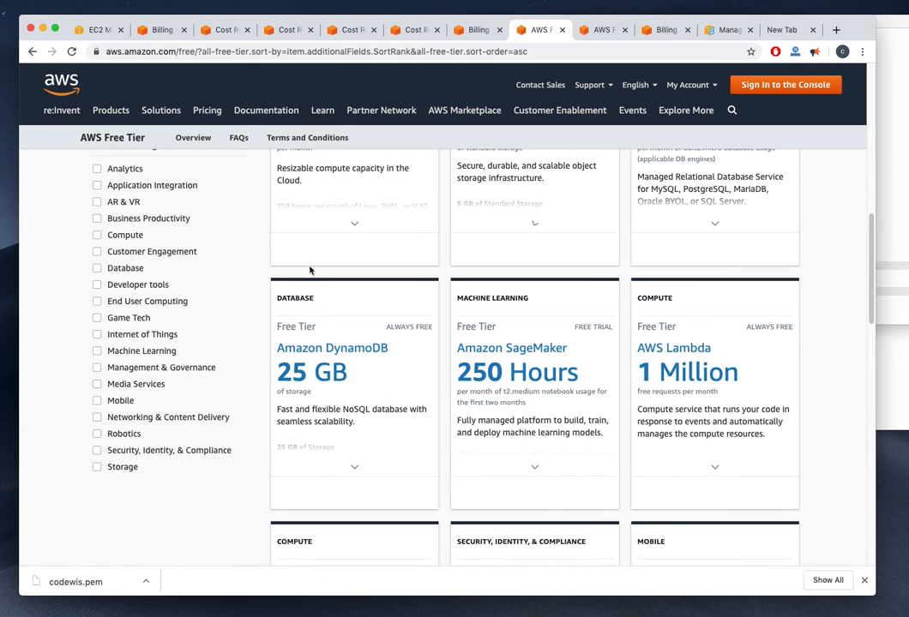